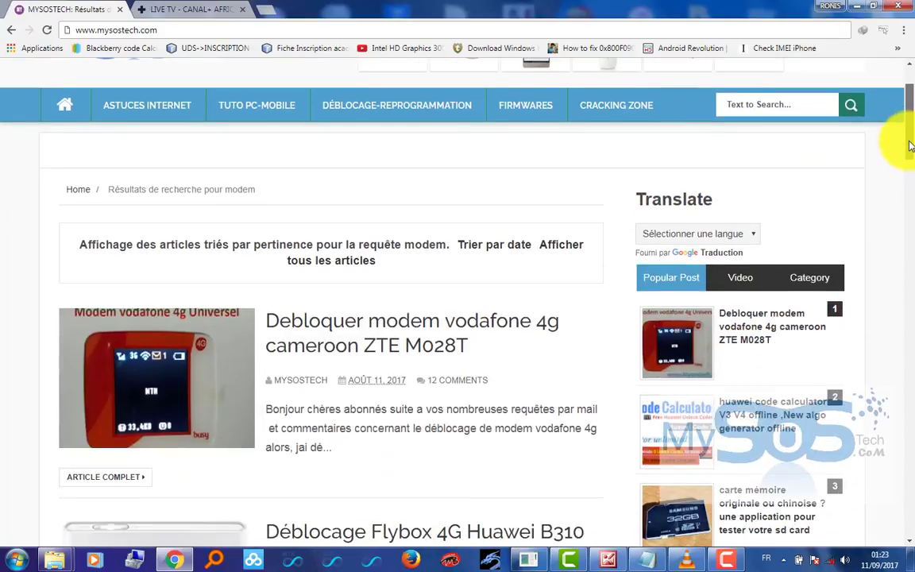
- Search the MySOSTech site for MODEM, then switch from Chrome back to Picture Manager
left_click(812, 90)
type("MODEM")
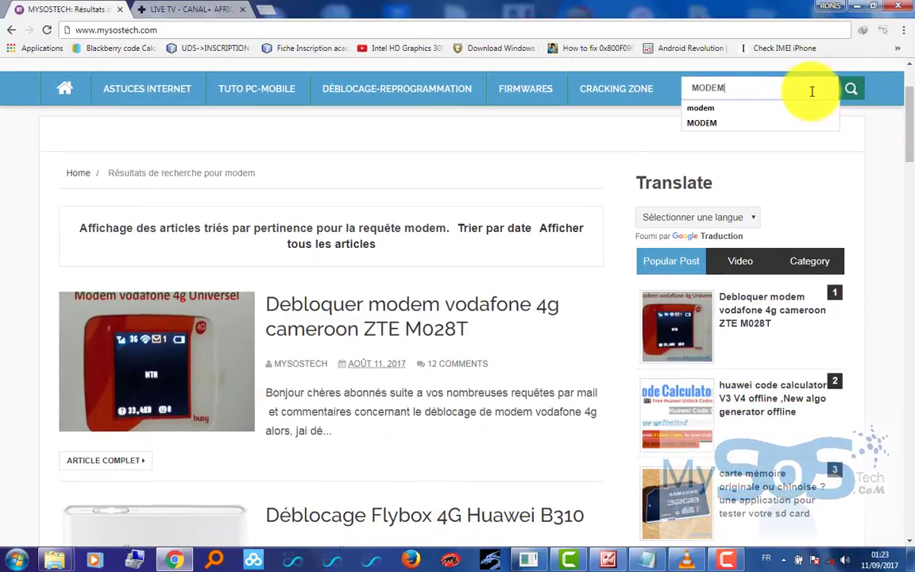
left_click(537, 180)
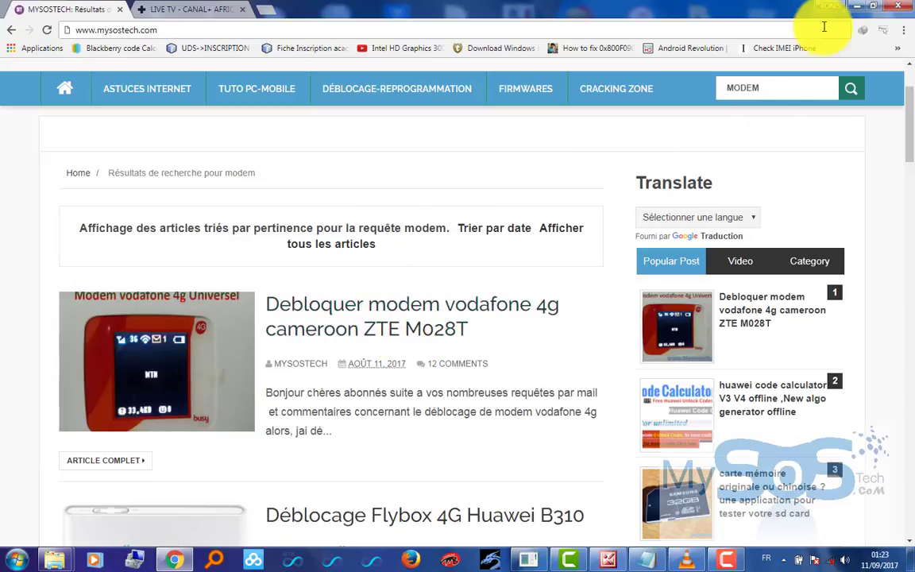
left_click(857, 6)
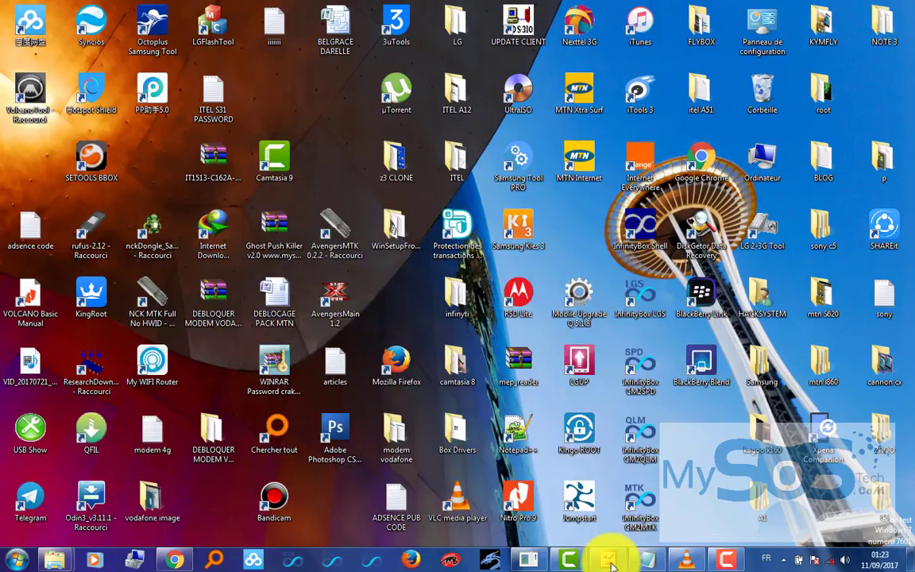
left_click(604, 526)
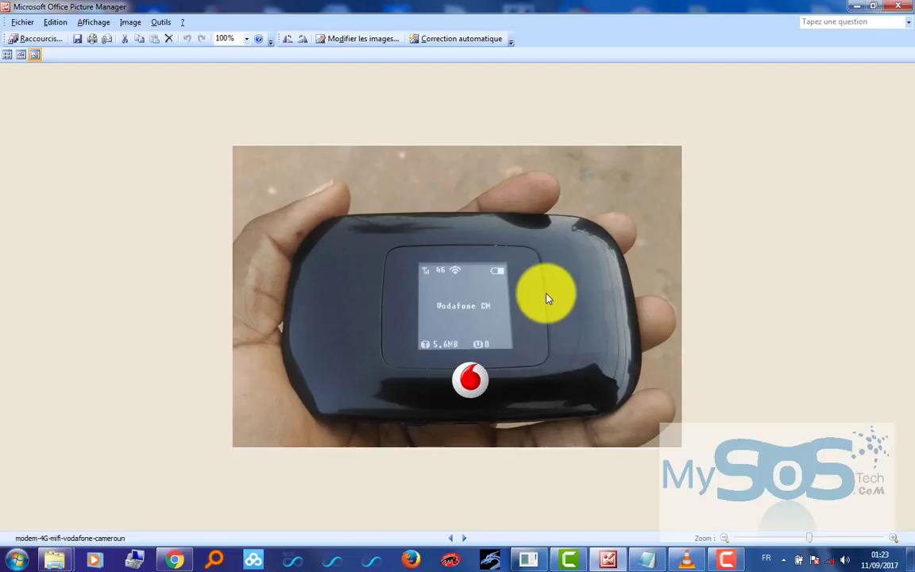
- Page forward through the modem photos to the 'vodafone id' circuit-board close-up
key("Right")
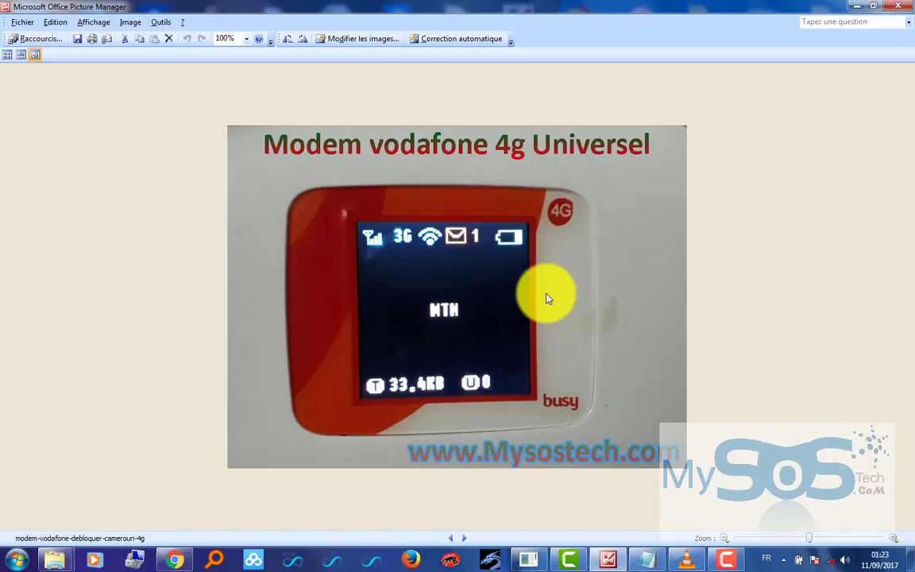
key("Right")
key("Right")
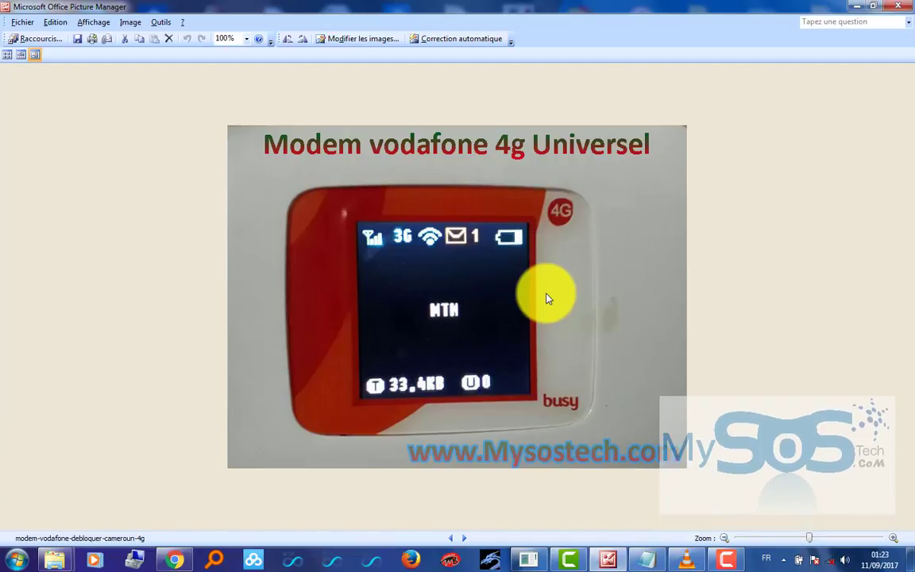
scroll(546, 299, "down", 2)
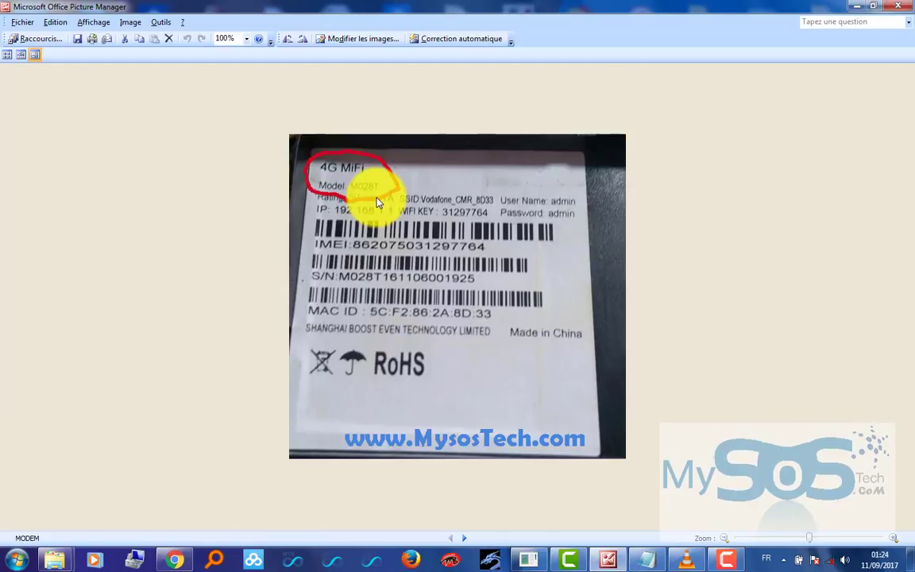
key("Right")
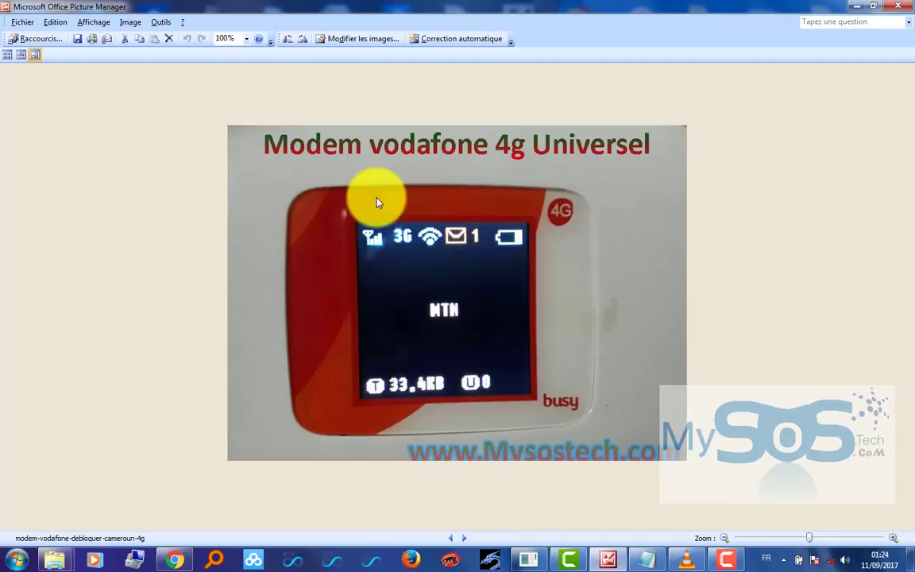
key("Right")
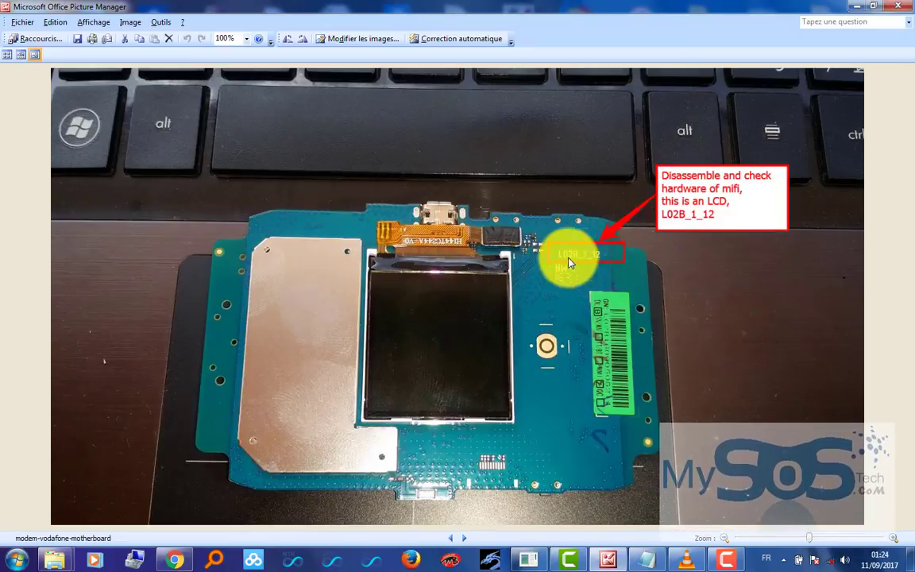
key("Right")
key("Right")
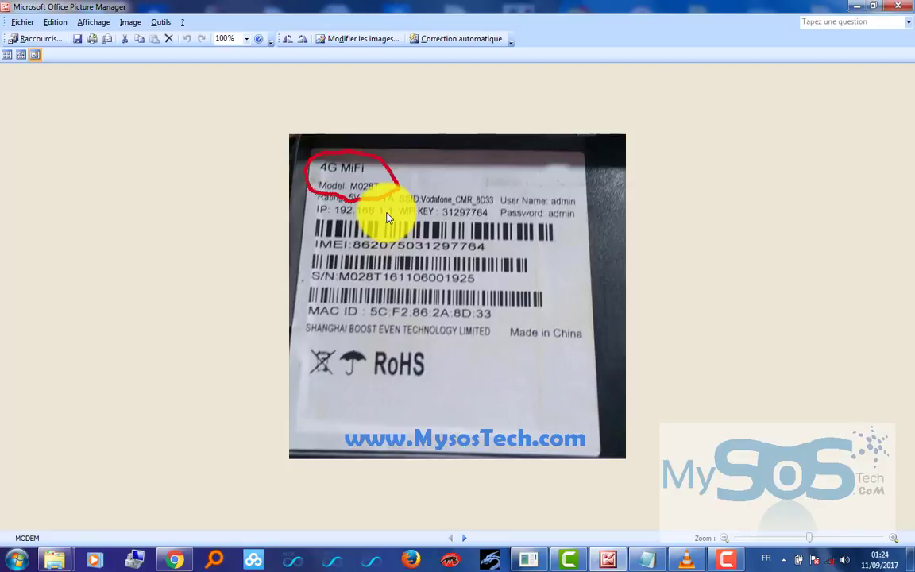
key("Right")
key("Right")
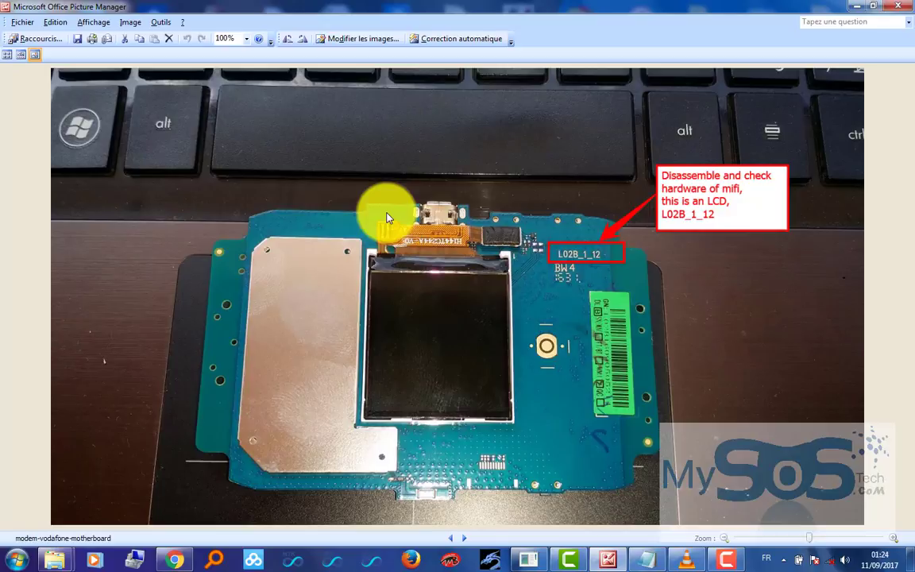
key("Right")
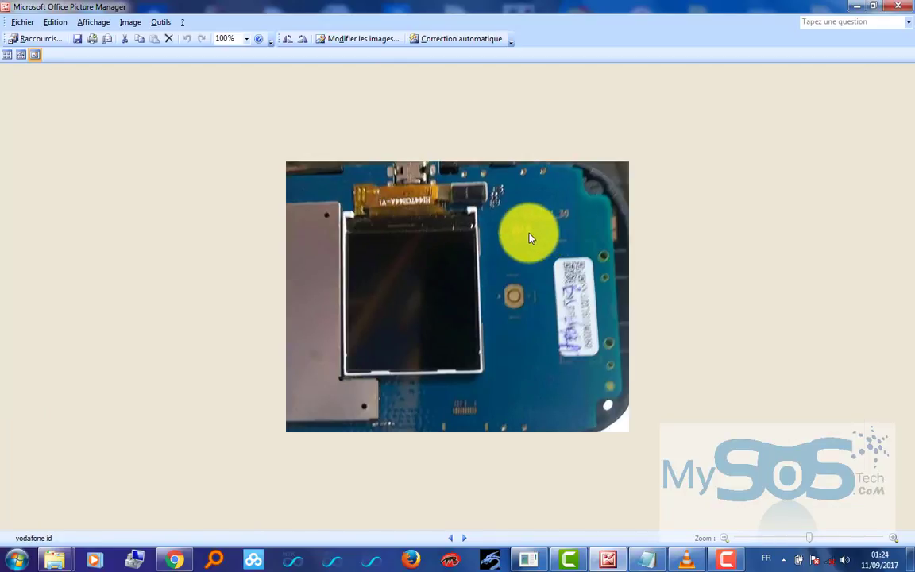
- Zoom the vodafone id board photo to 200%, then return it to 100%
left_click(247, 40)
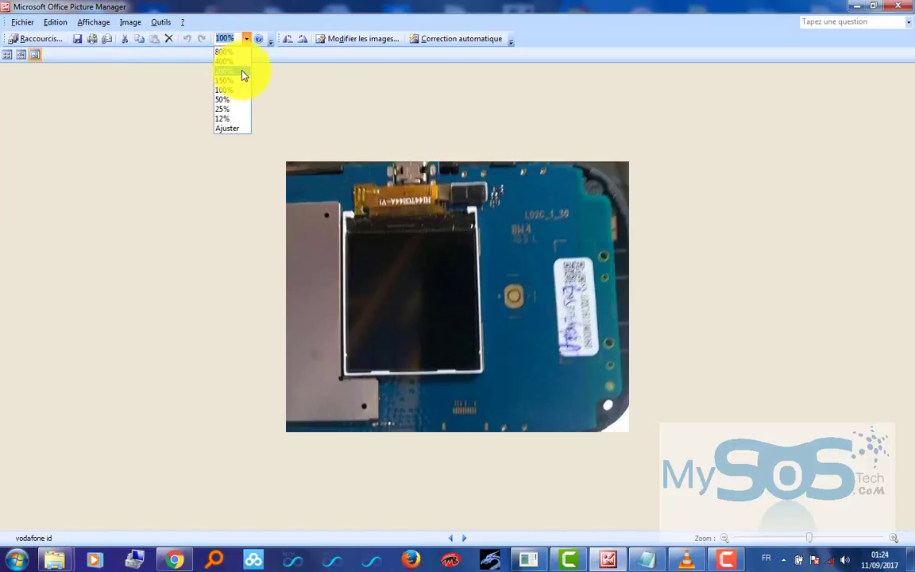
left_click(244, 72)
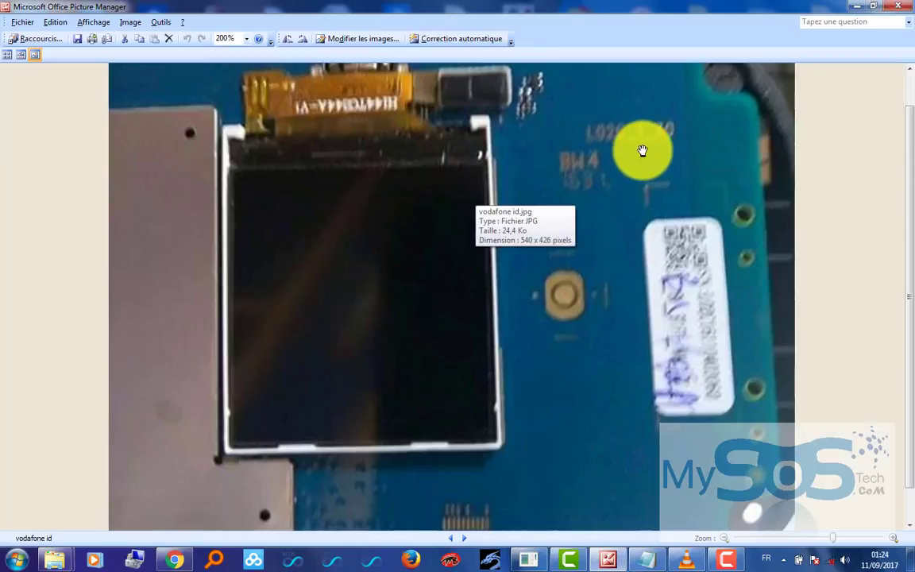
left_click(247, 39)
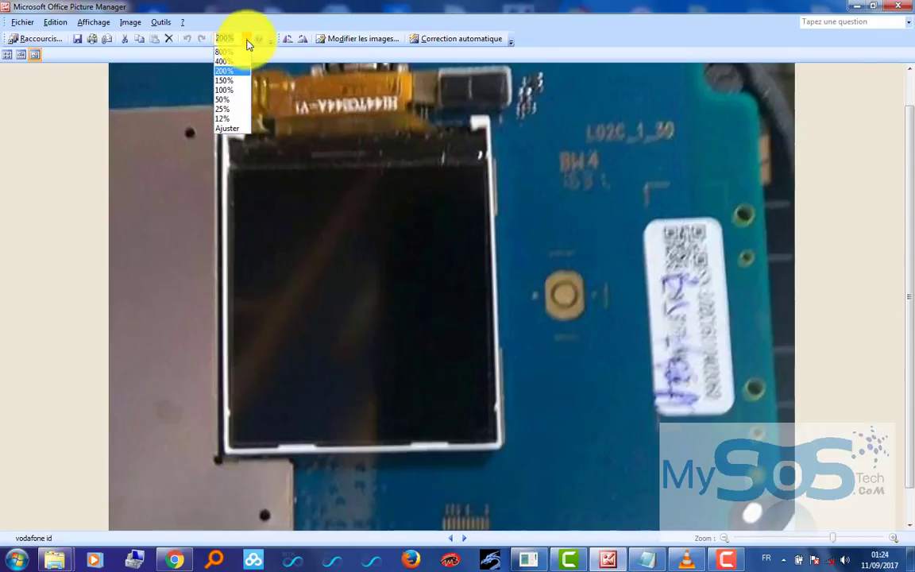
left_click(235, 90)
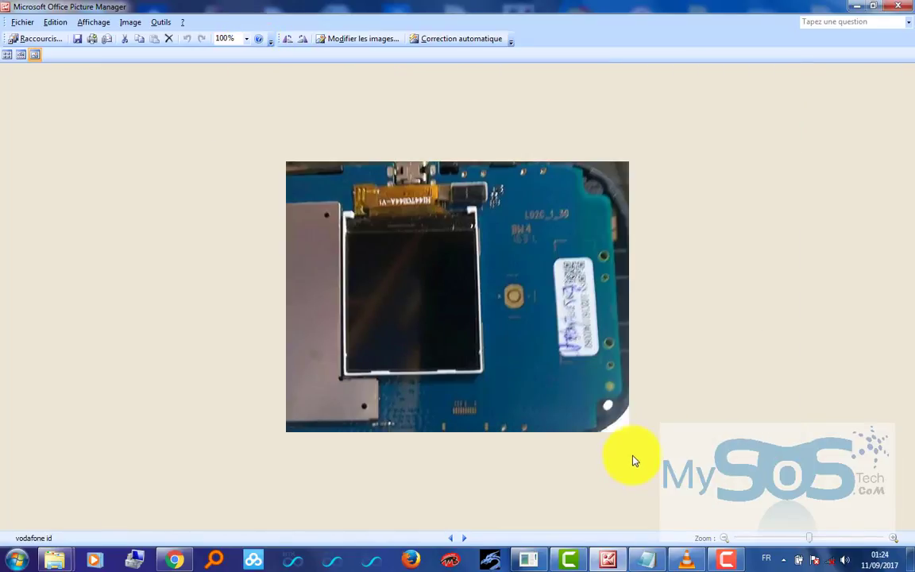
- Flip to the motherboard photo and back, then minimize Picture Manager to show the desktop
key("Right")
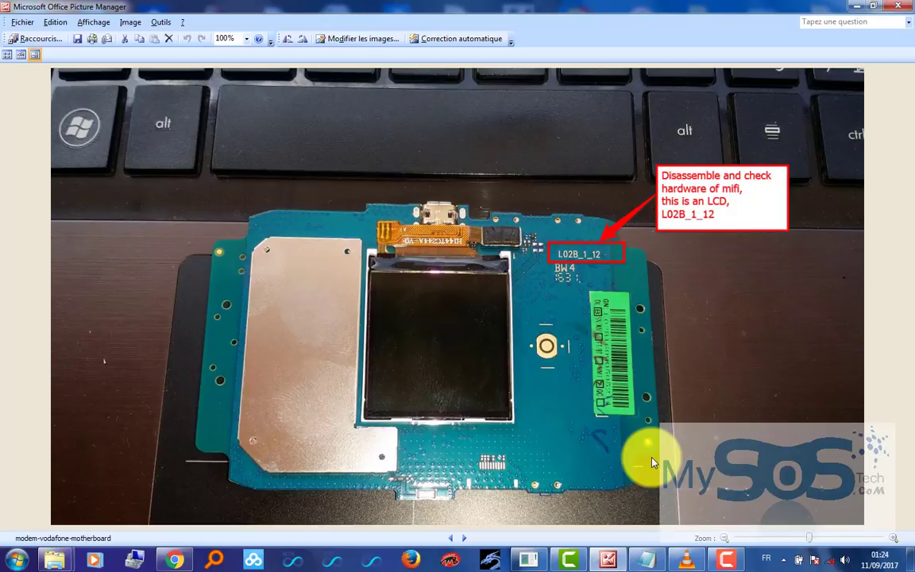
key("Right")
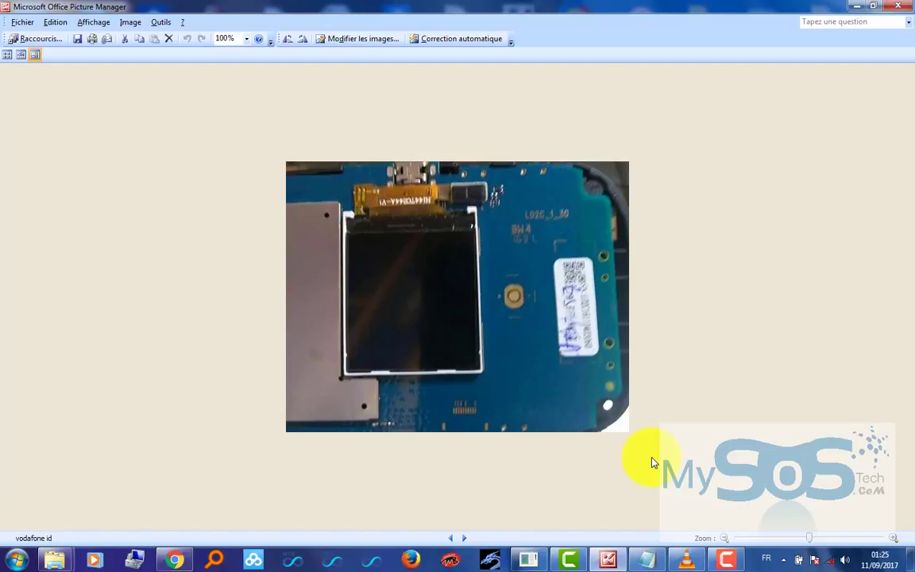
left_click_drag(700, 415, 611, 370)
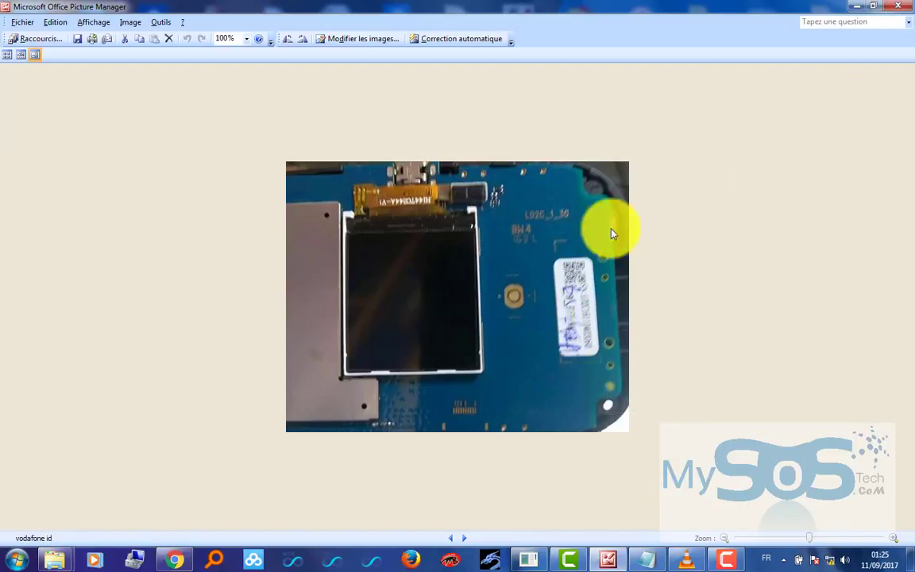
left_click(858, 7)
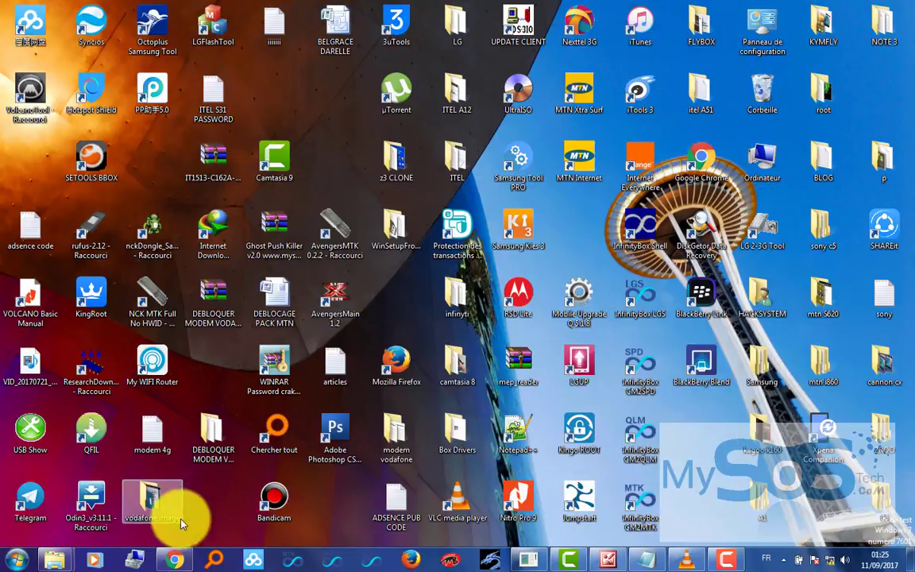
- Restore Chrome and load the router address 192.168.1.1 in a new tab
left_click(173, 561)
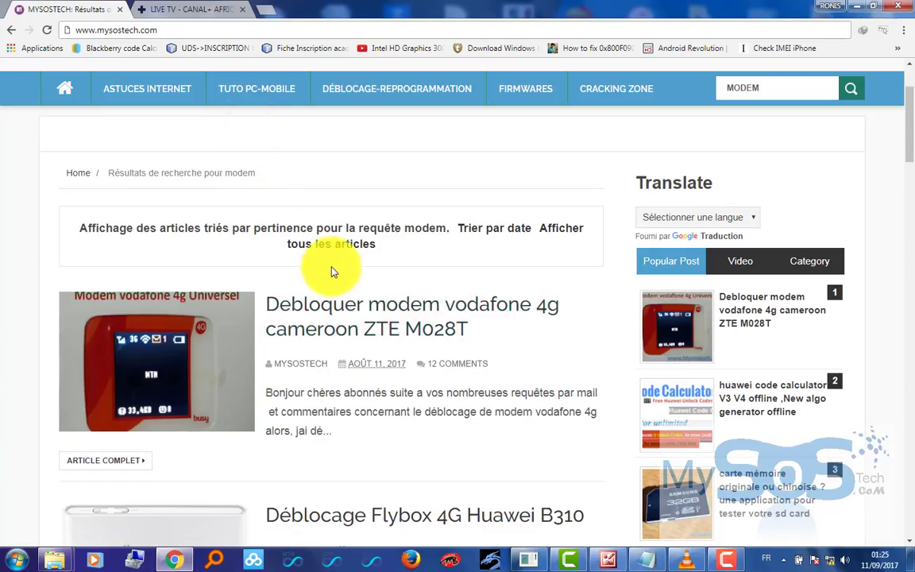
scroll(458, 292, "down", 2)
scroll(461, 288, "up", 1)
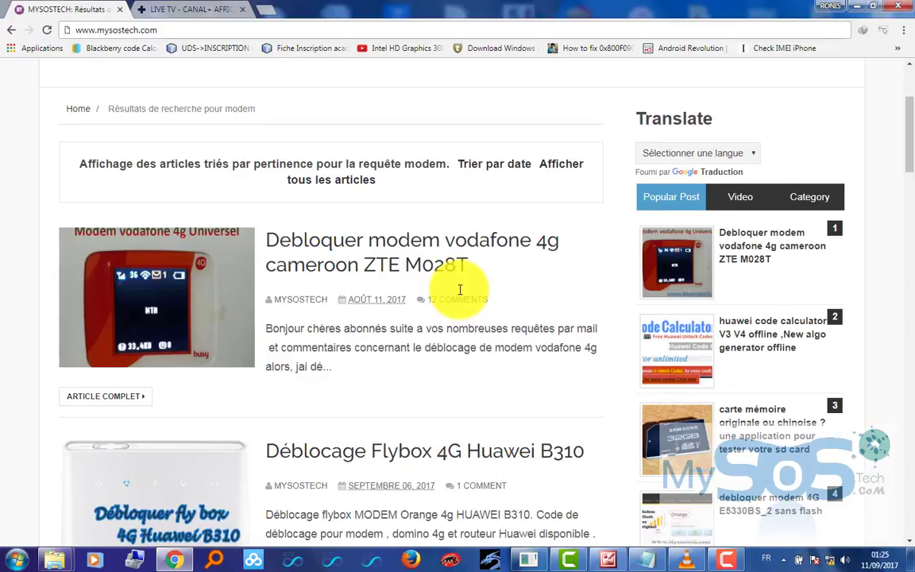
scroll(460, 289, "down", 1)
left_click(230, 10)
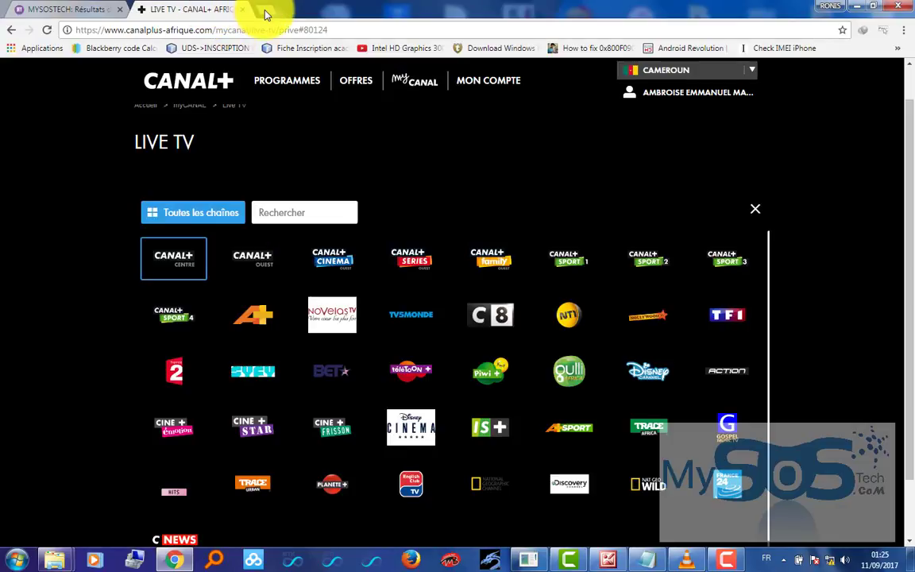
left_click(262, 10)
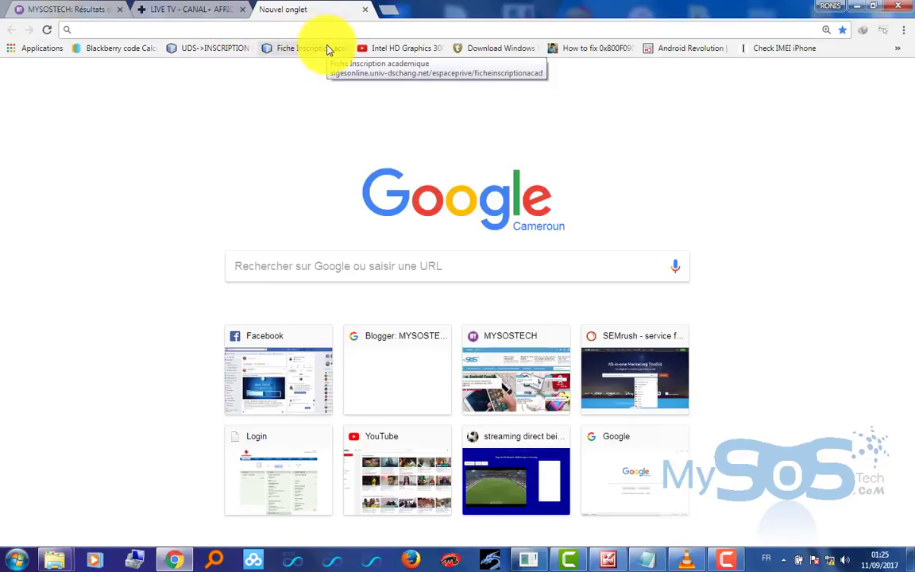
type("192.168.1.1")
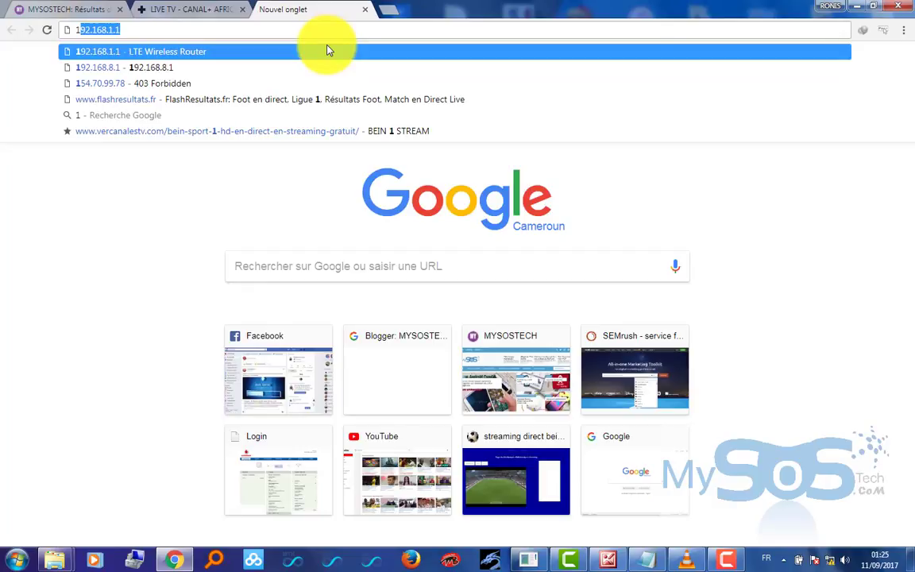
key("End")
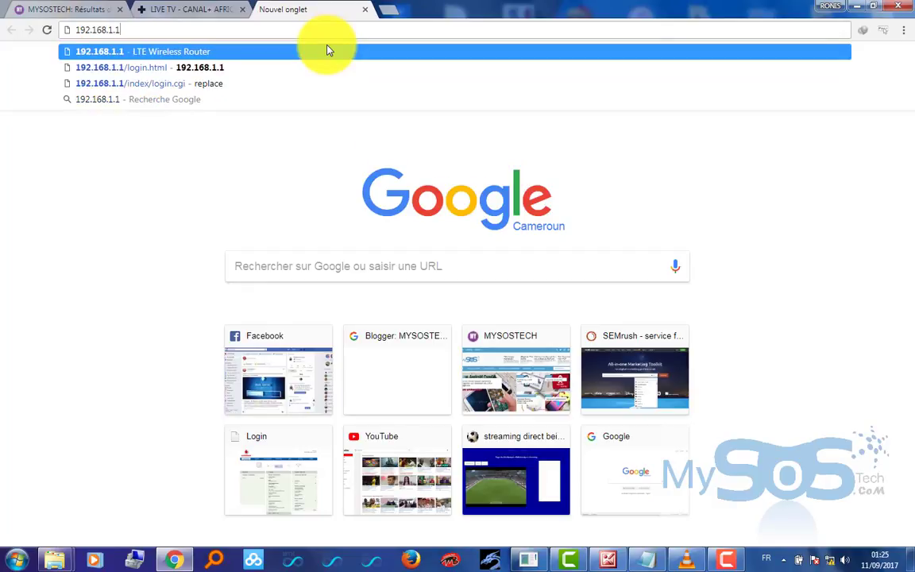
key("Return")
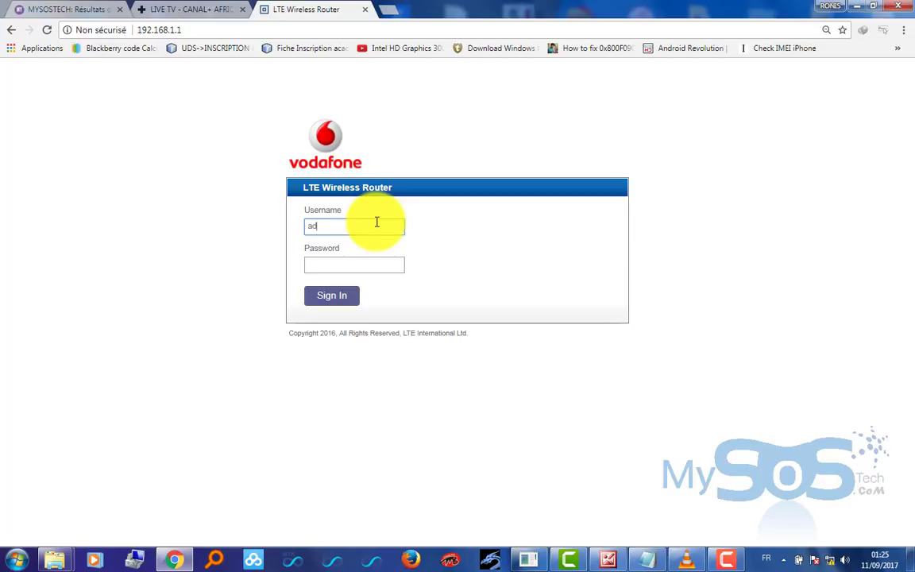
type("n")
key("Tab")
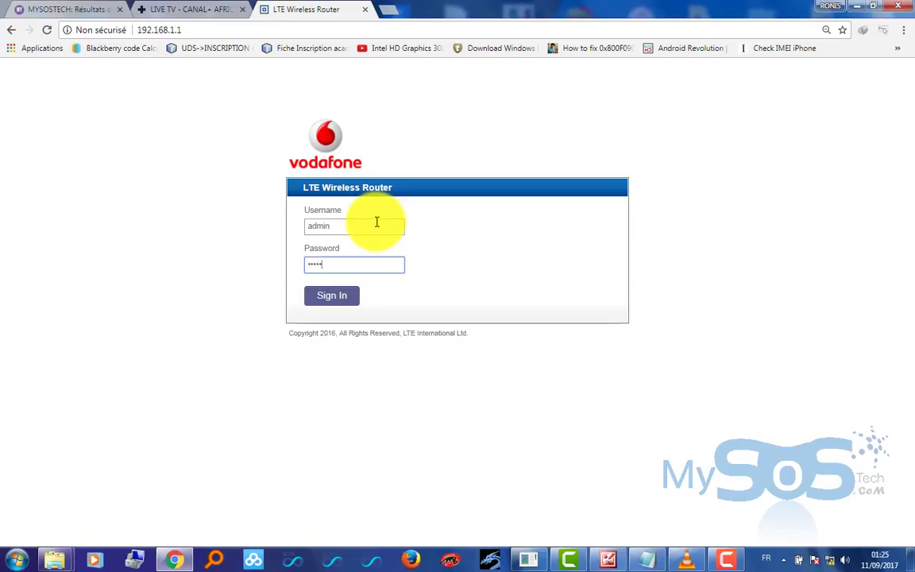
key("Return")
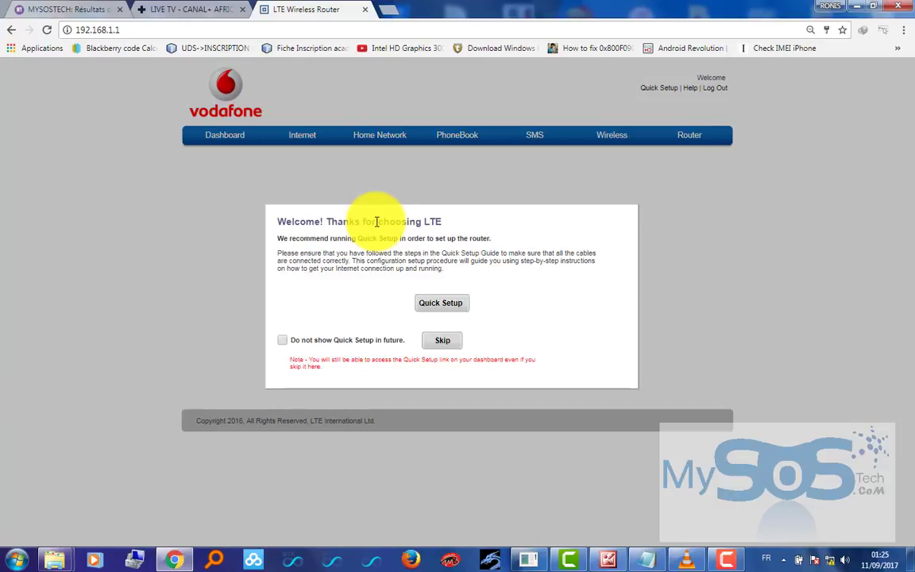
left_click(441, 342)
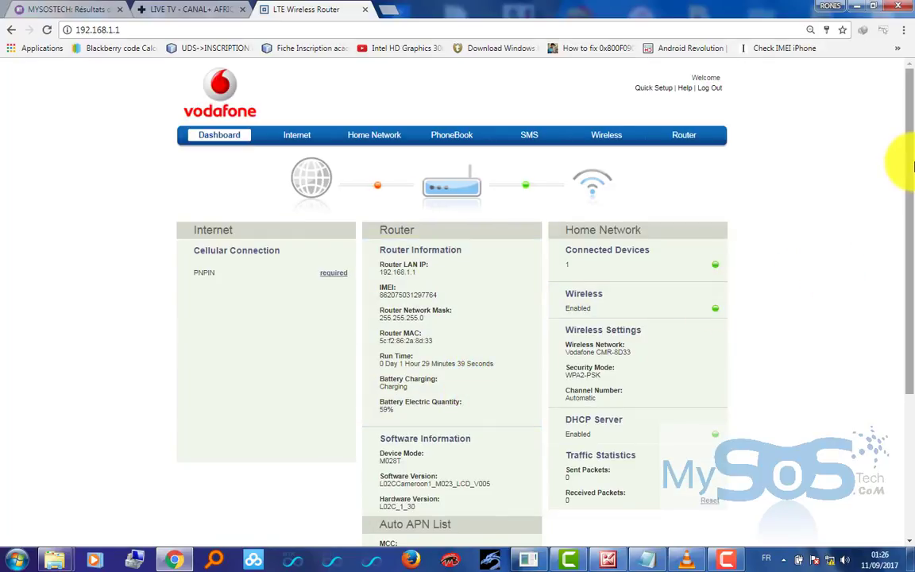
left_click_drag(912, 173, 901, 126)
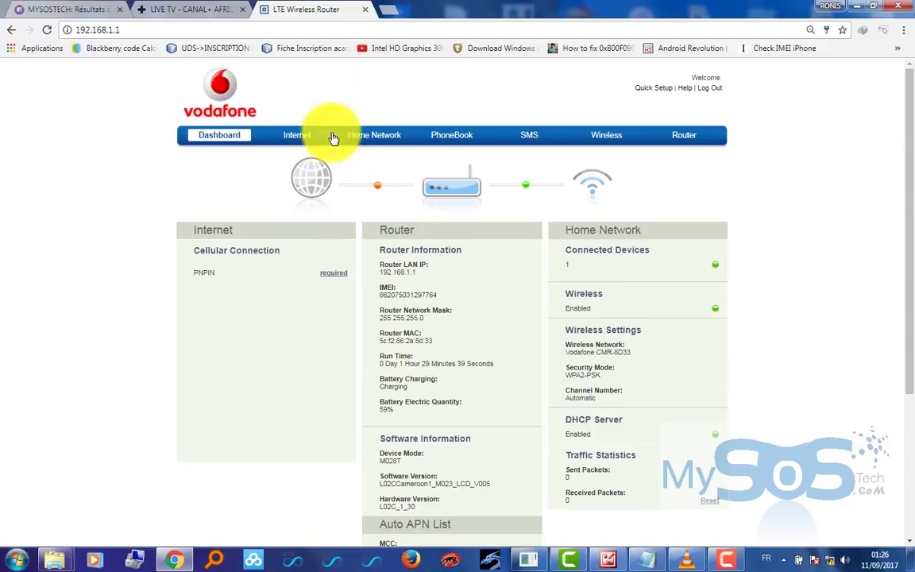
left_click_drag(908, 95, 899, 302)
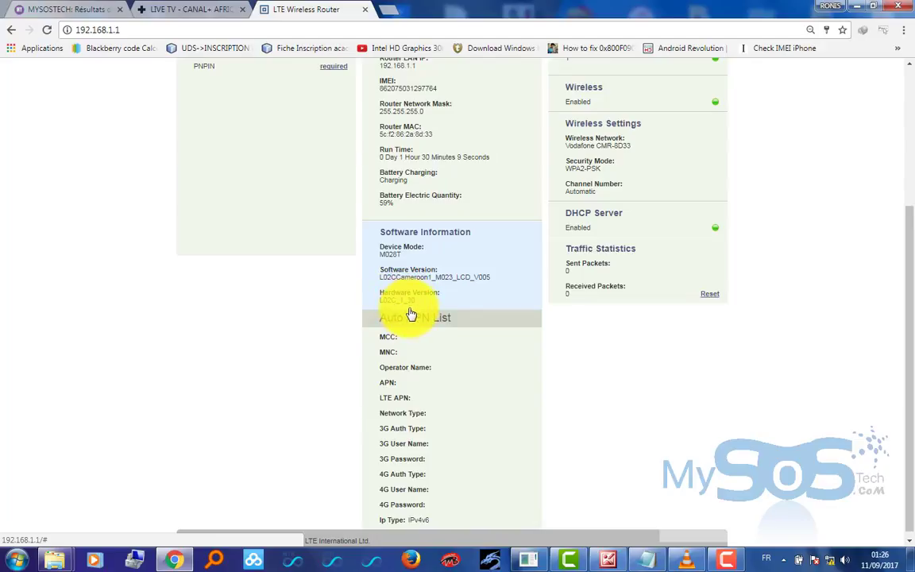
scroll(489, 312, "up", 3)
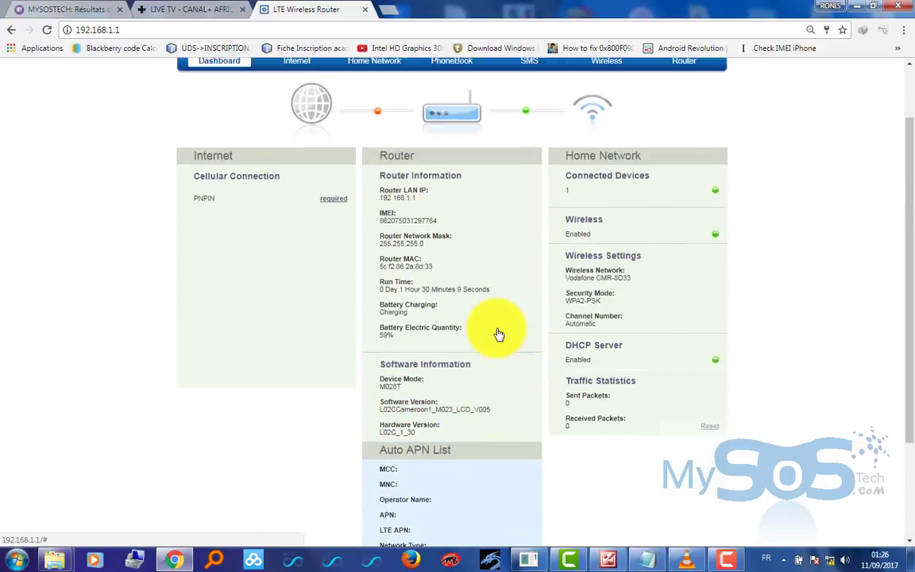
scroll(497, 337, "down", 3)
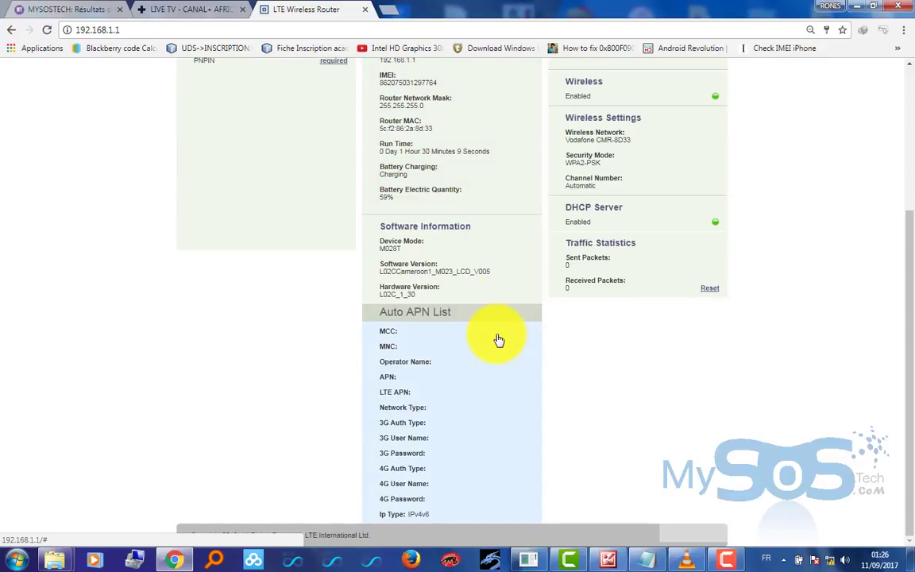
scroll(499, 340, "up", 1)
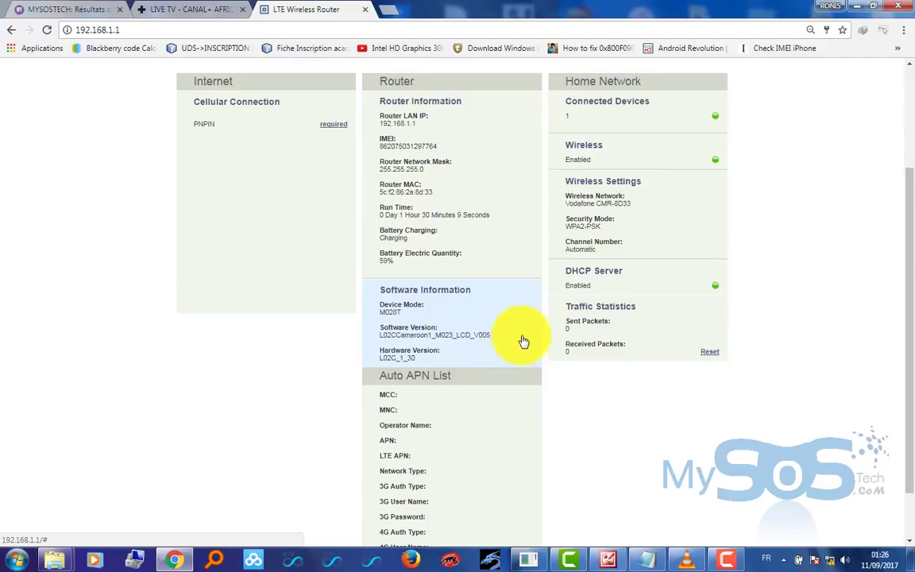
scroll(624, 416, "down", 1)
scroll(624, 416, "down", 2)
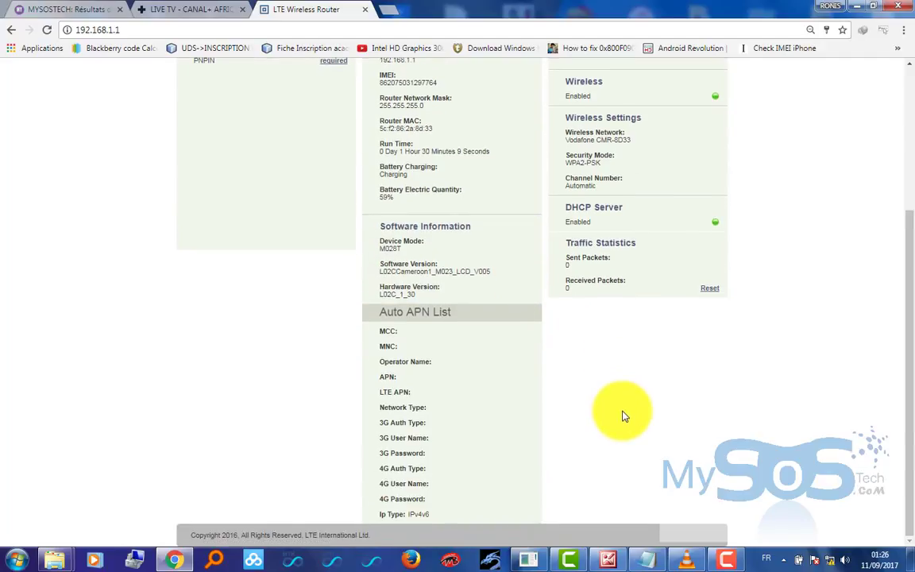
scroll(623, 417, "up", 4)
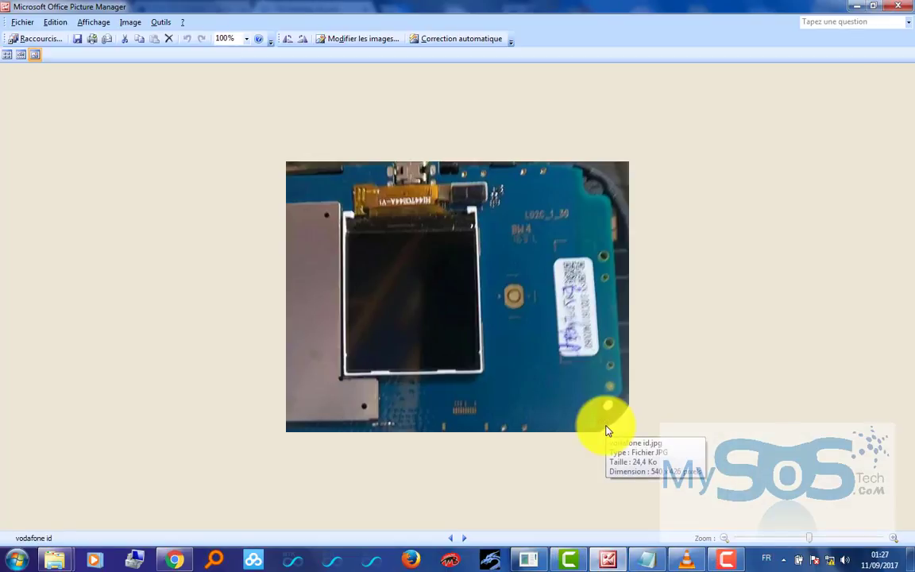
- Show the vodafone-pin-code photo, then minimize the viewer to reveal the 'PNPIN required' router dashboard
key("Right")
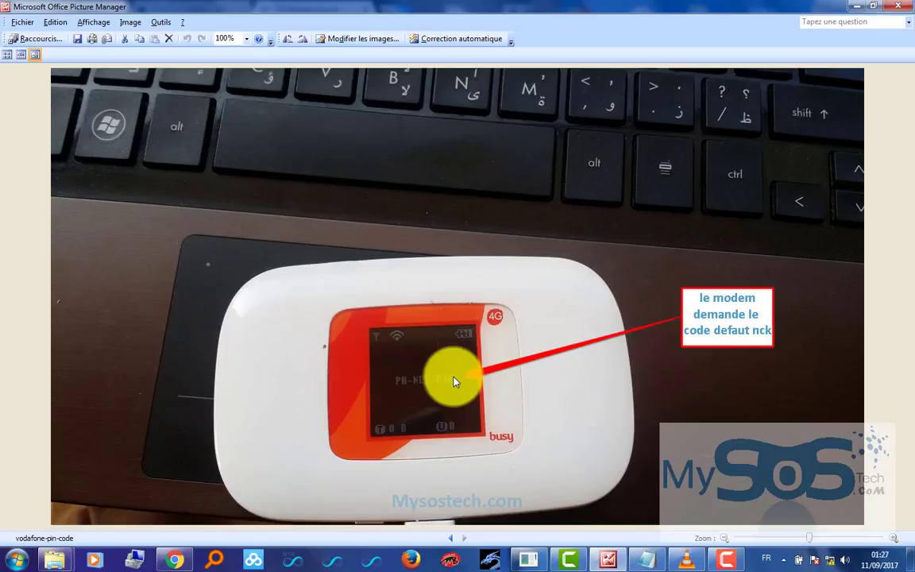
left_click(855, 8)
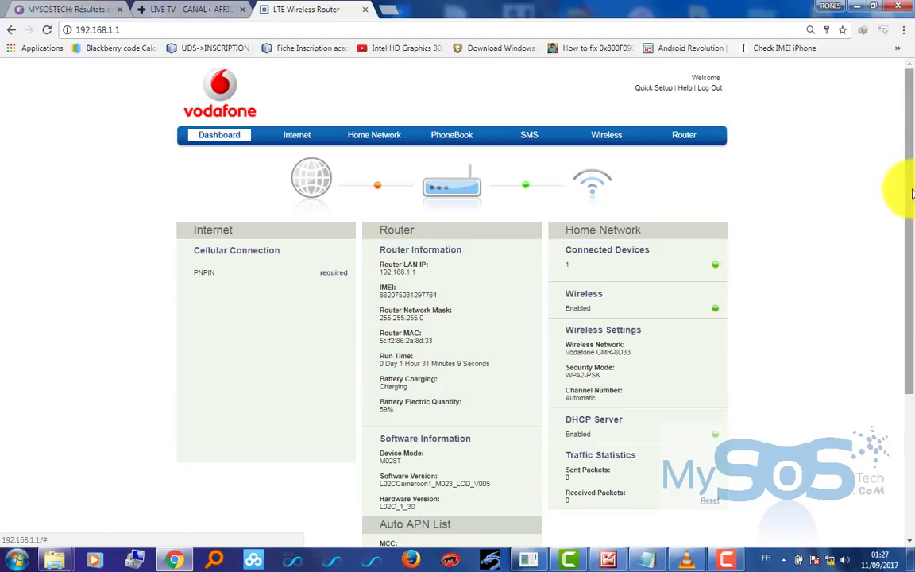
left_click_drag(907, 183, 907, 487)
- Open the DEBLOQUER MODEM VODAFONE M028T L02C archive and its inner folder in WinRAR
left_click(913, 561)
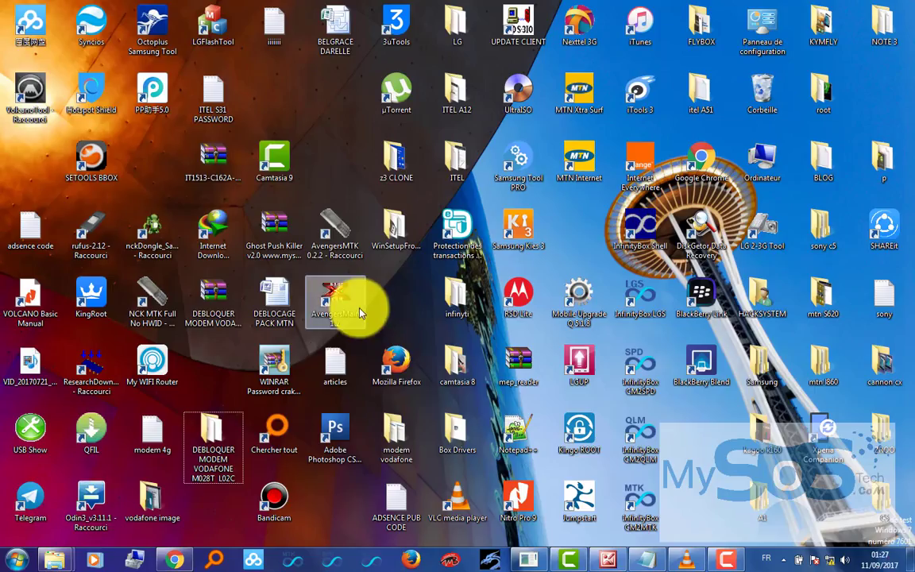
mouse_move(219, 325)
left_mouse_down()
mouse_move(210, 288)
mouse_move(218, 324)
left_mouse_up()
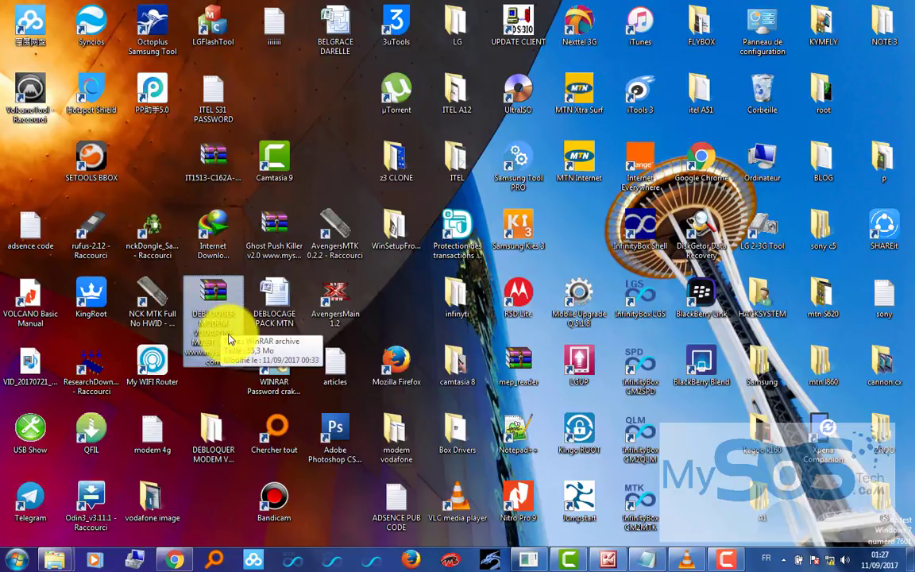
double_click(217, 295)
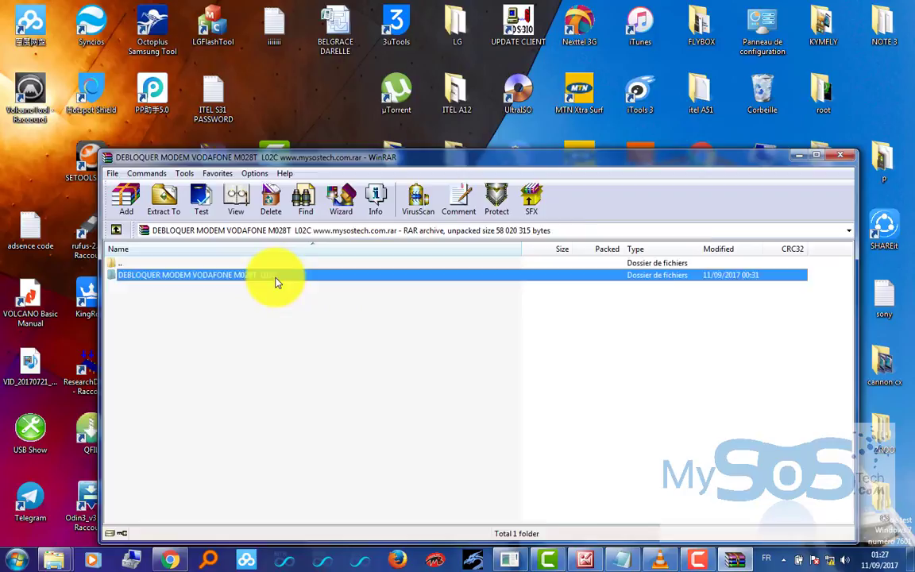
double_click(274, 276)
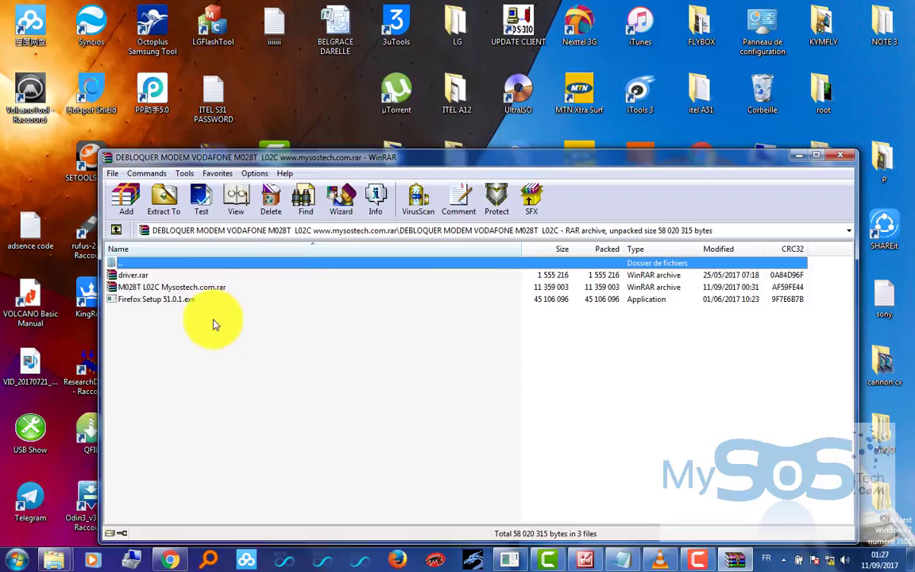
key("ctrl+a")
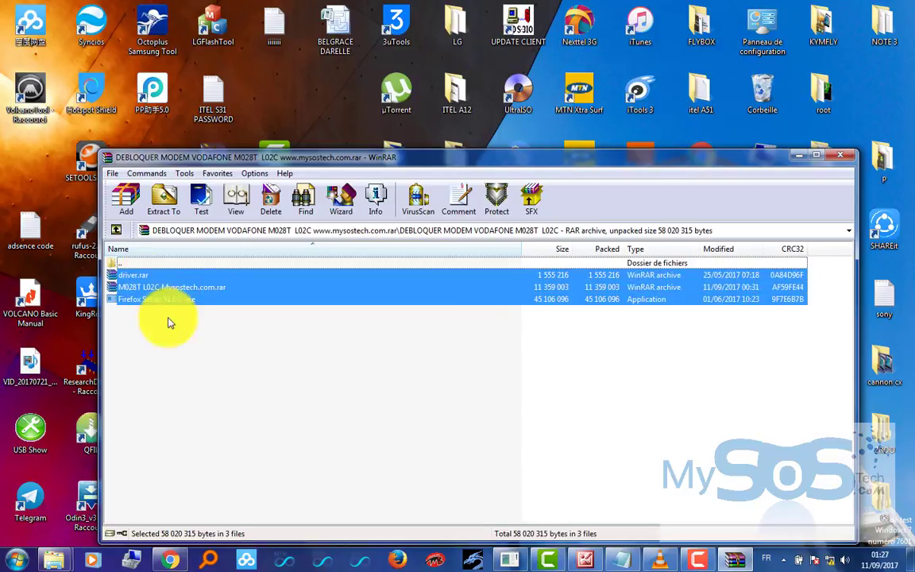
left_click(176, 355)
- Close WinRAR, open the desktop DEBLOQUER MODEM folder and select the Firefox Setup 51.0.1 installer
left_click(841, 159)
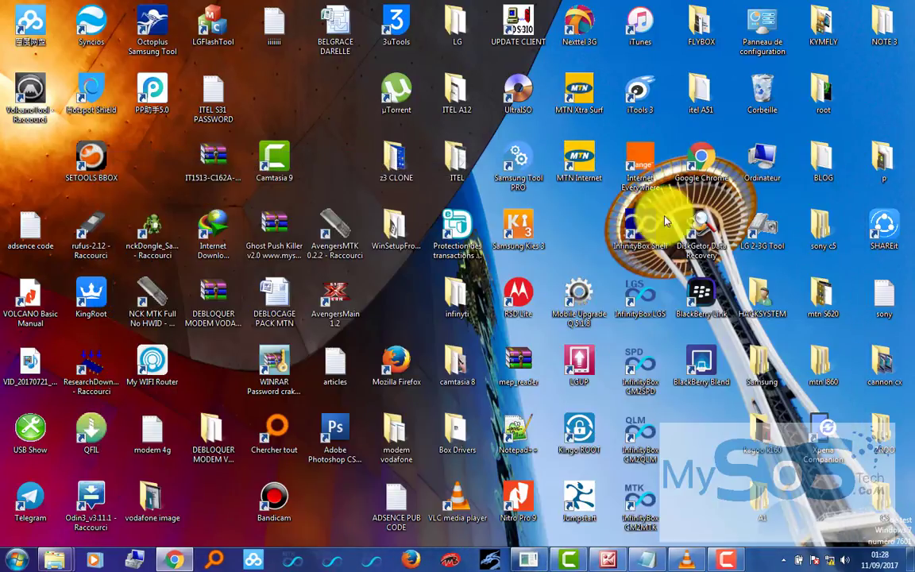
double_click(219, 449)
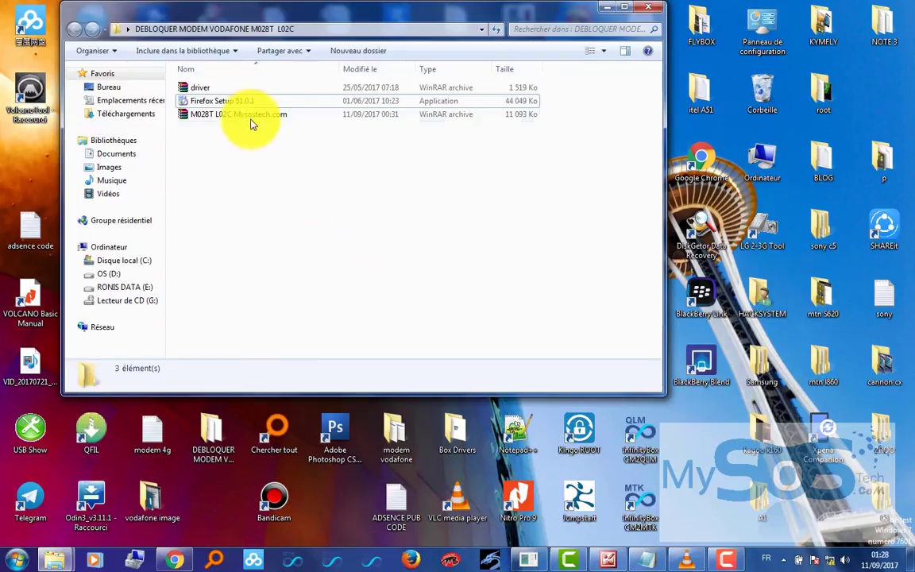
left_click(208, 88)
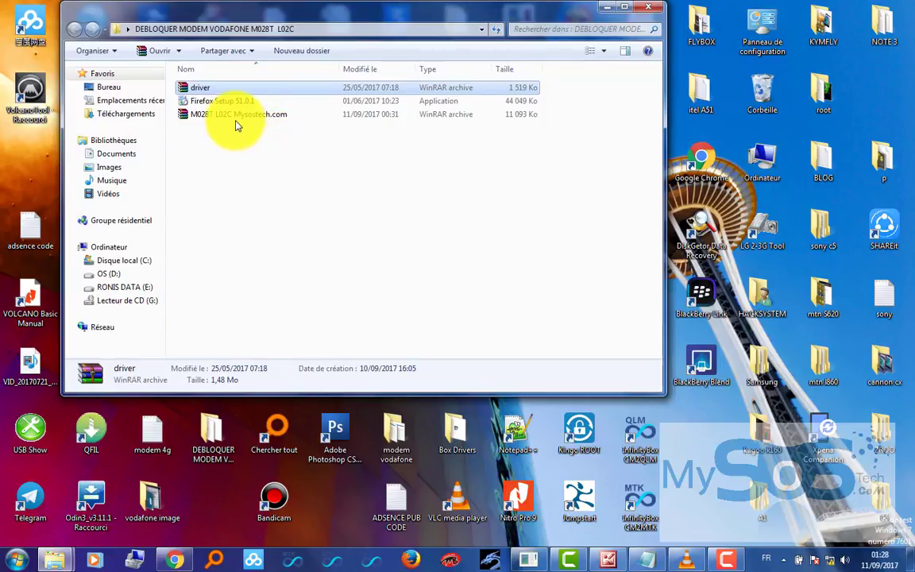
left_click(208, 101)
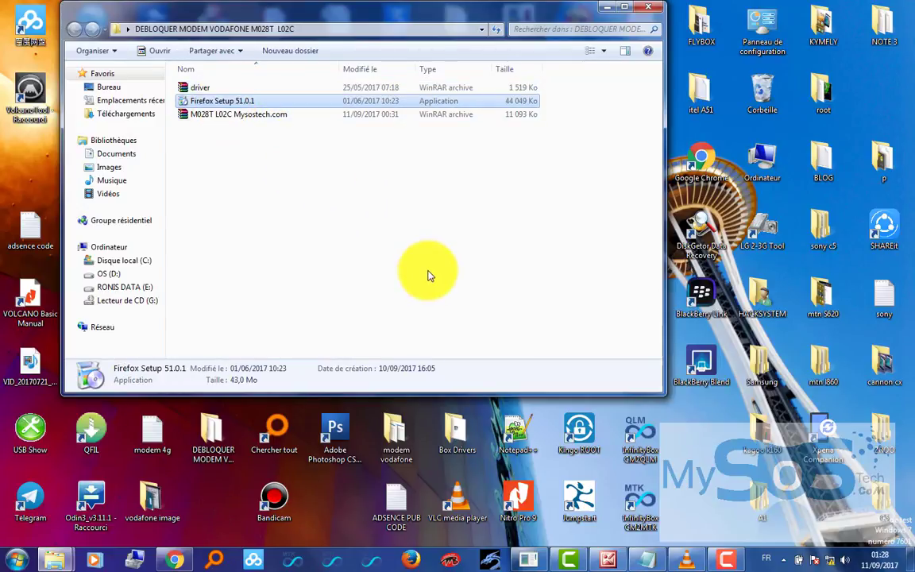
key("Down")
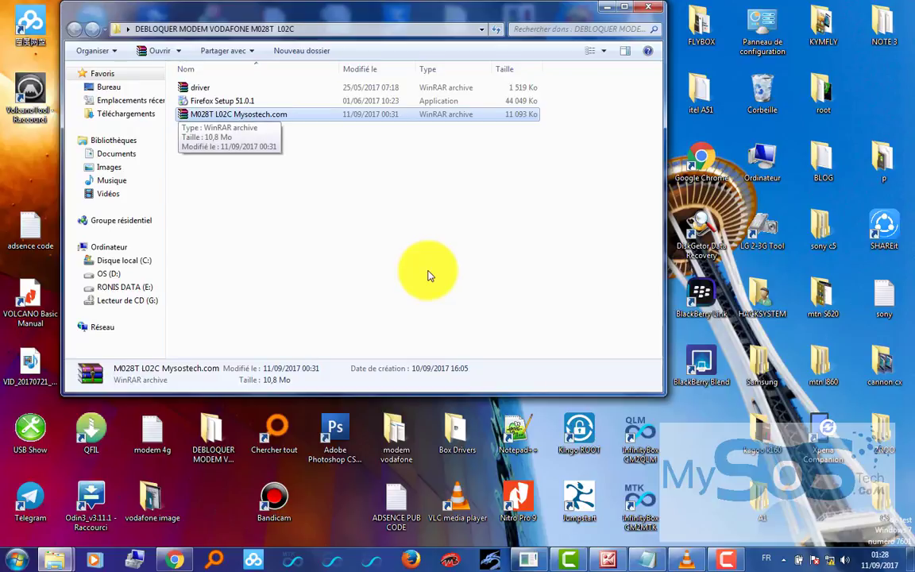
key("Up")
key("Up")
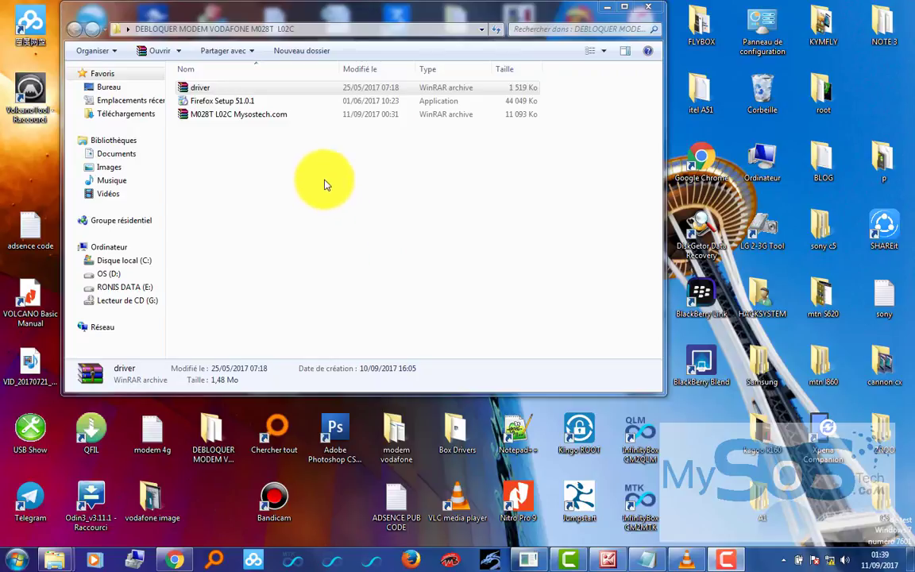
left_click(243, 103)
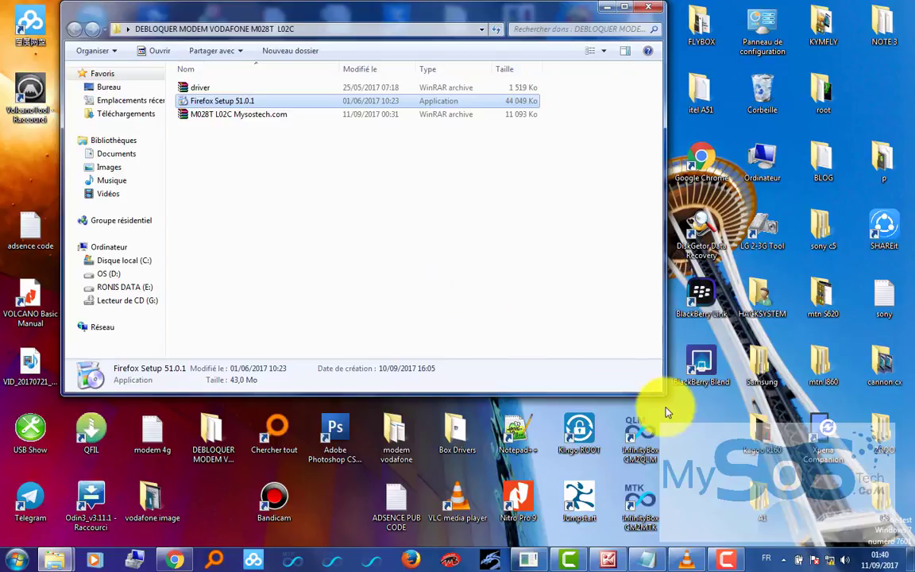
- Set the system date to Thursday 27 April 2017 and close the Date and Time settings
right_click(874, 556)
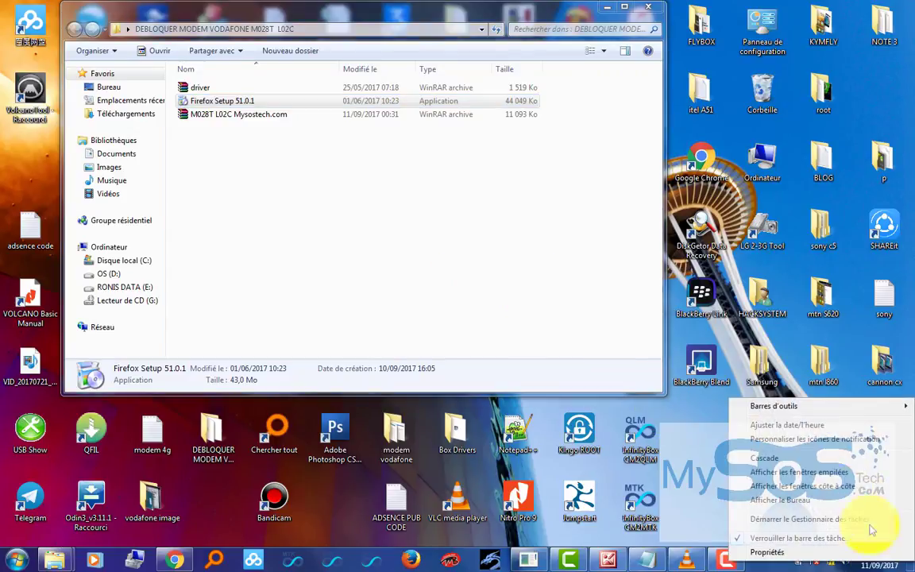
left_click(807, 425)
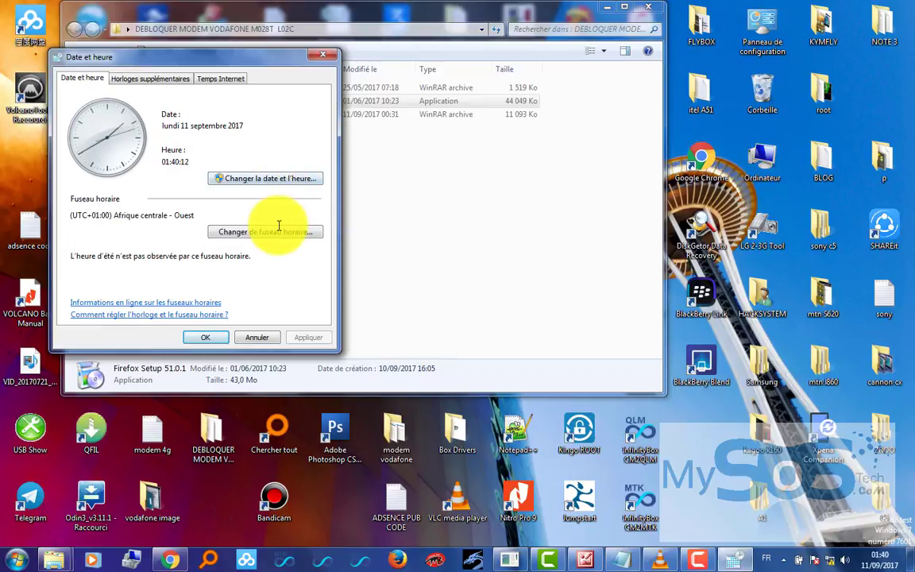
left_click(275, 181)
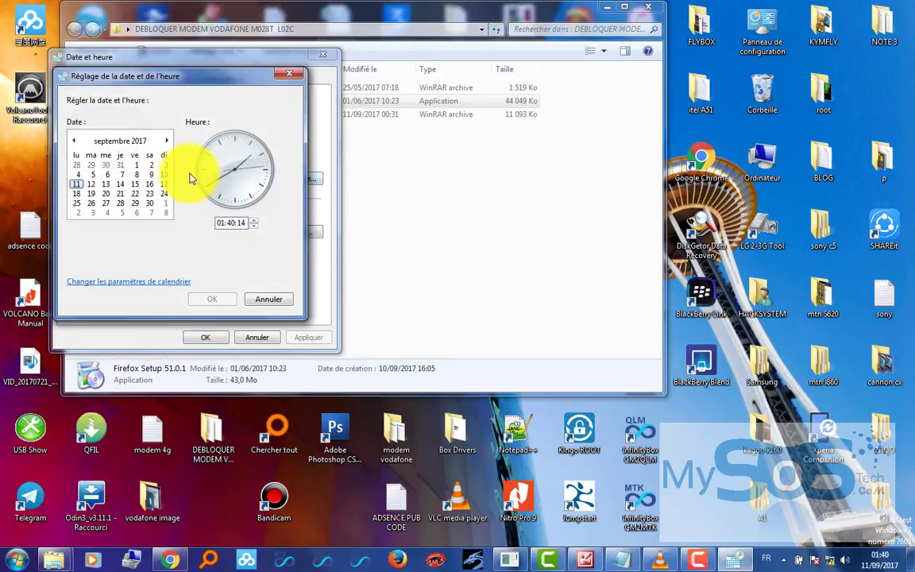
left_click(132, 141)
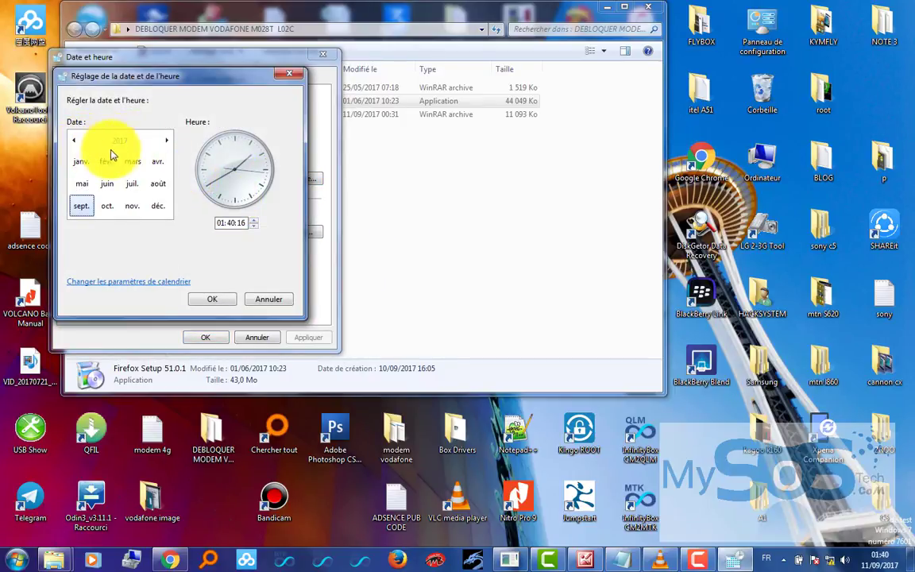
left_click(121, 143)
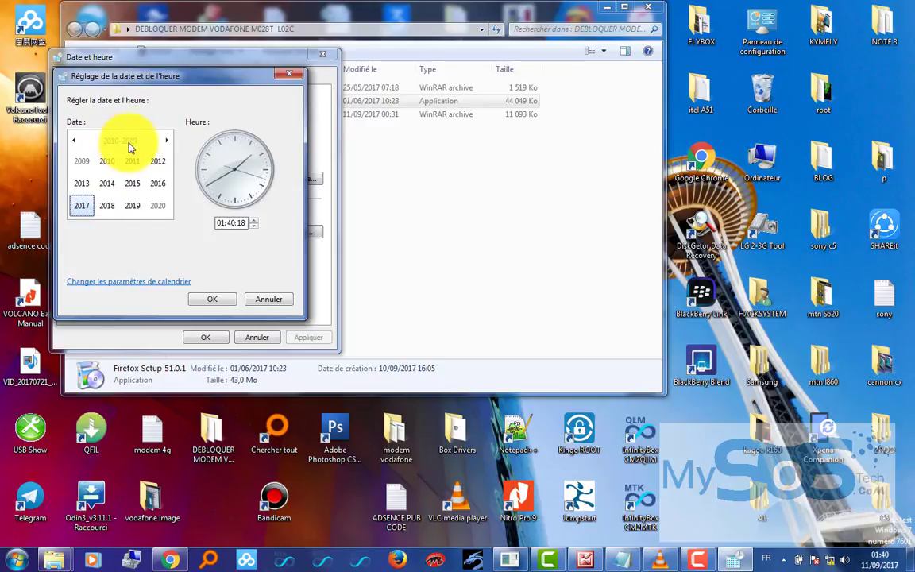
left_click(89, 212)
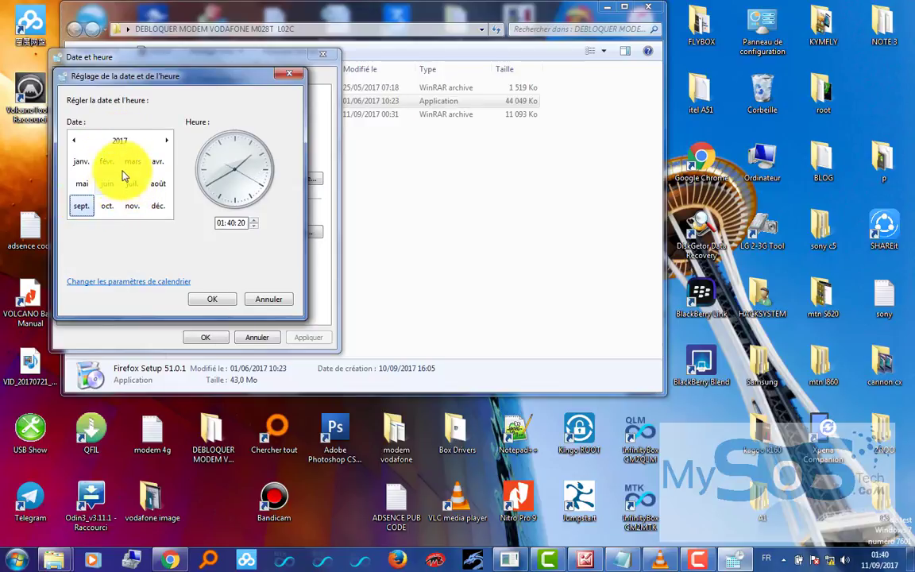
left_click(156, 163)
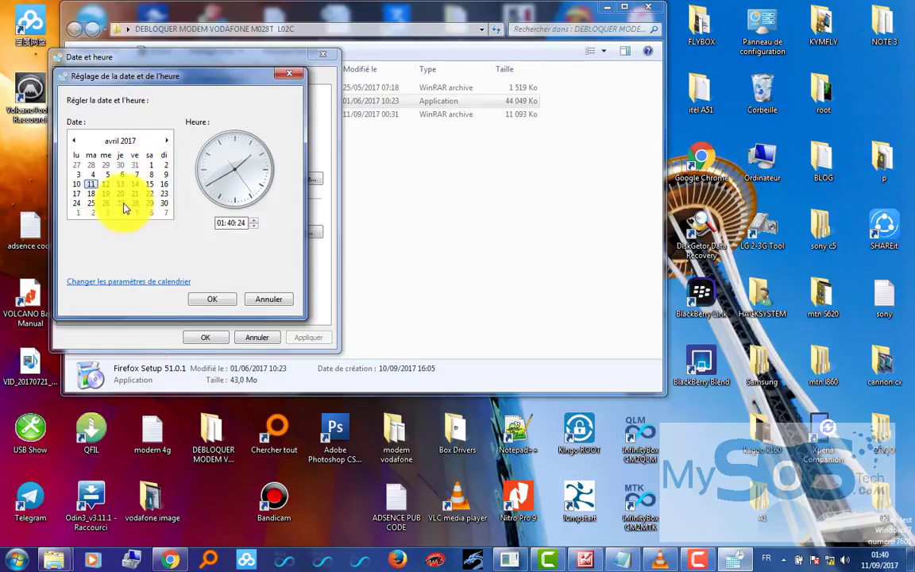
left_click(121, 203)
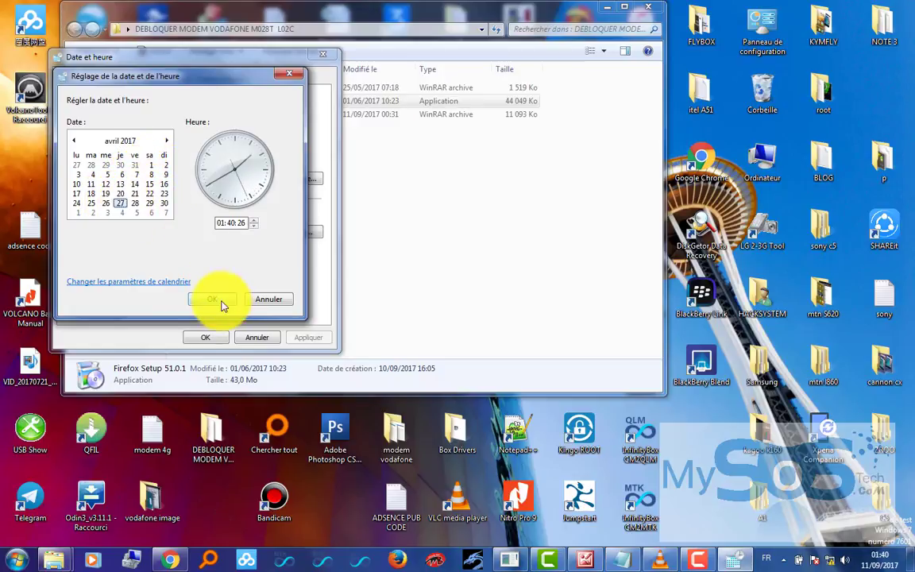
left_click(220, 302)
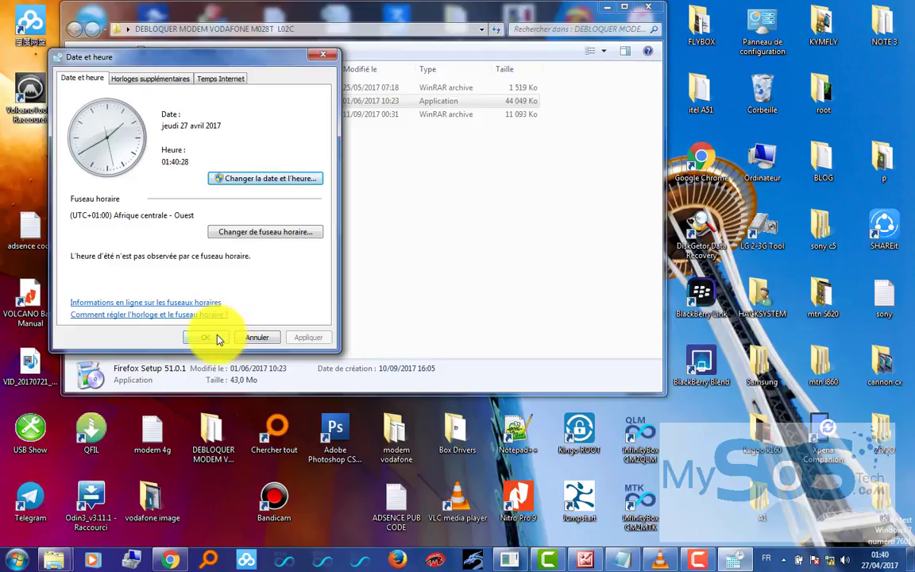
left_click(220, 339)
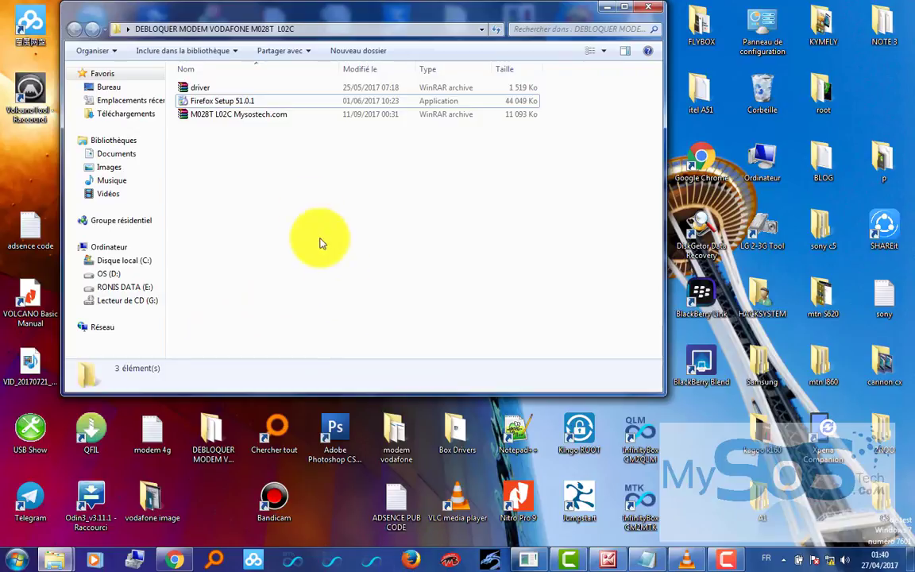
- Open the Control Panel's list of installed programs from the Start menu
left_click(225, 101)
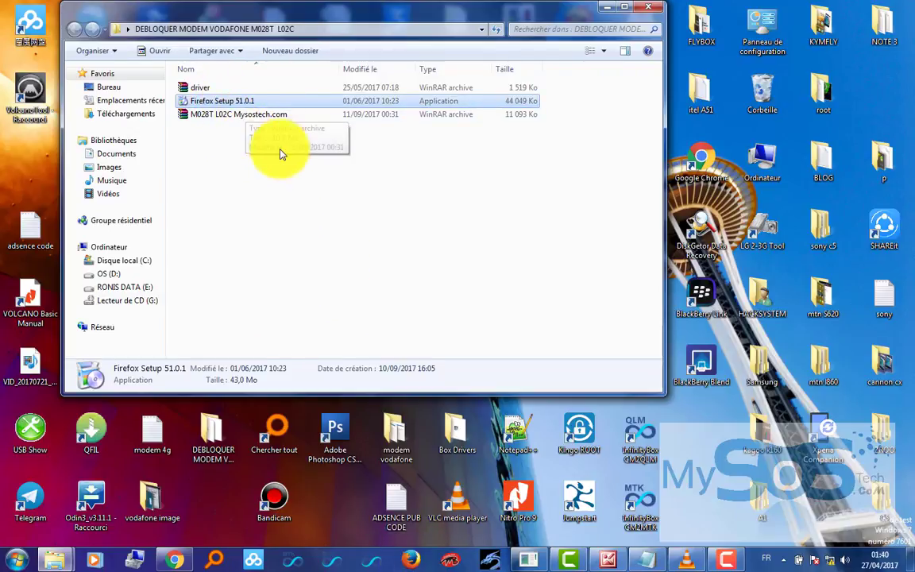
left_click(286, 187)
left_click(214, 107)
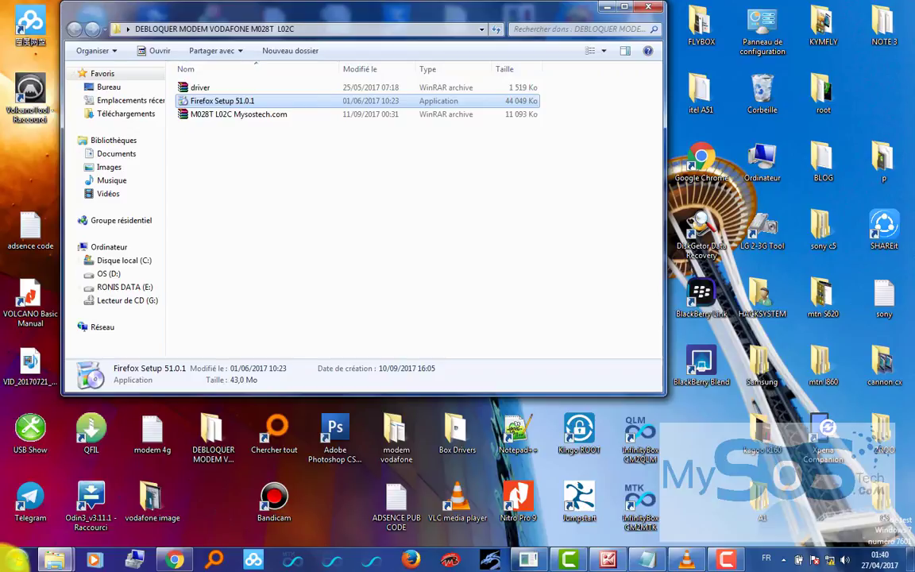
left_click(16, 561)
left_click(267, 175)
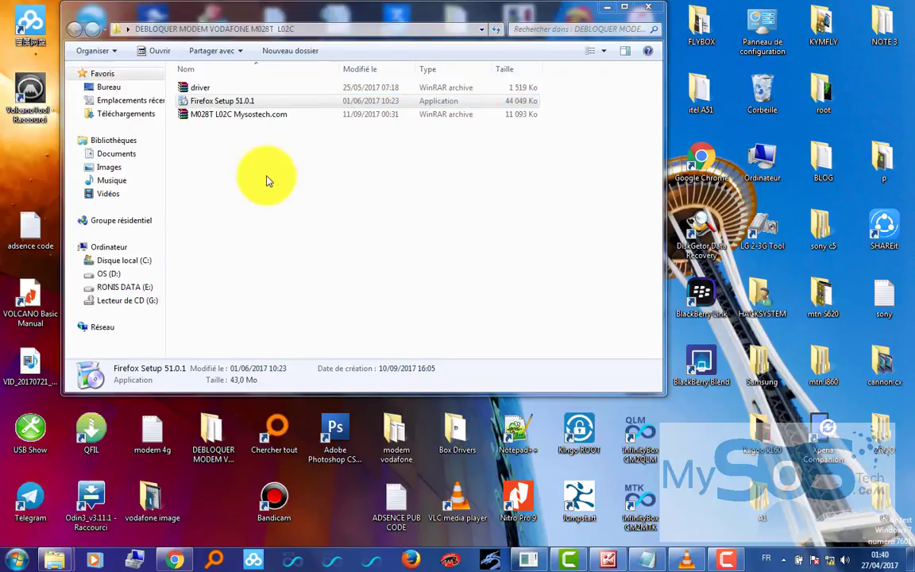
left_click(324, 278)
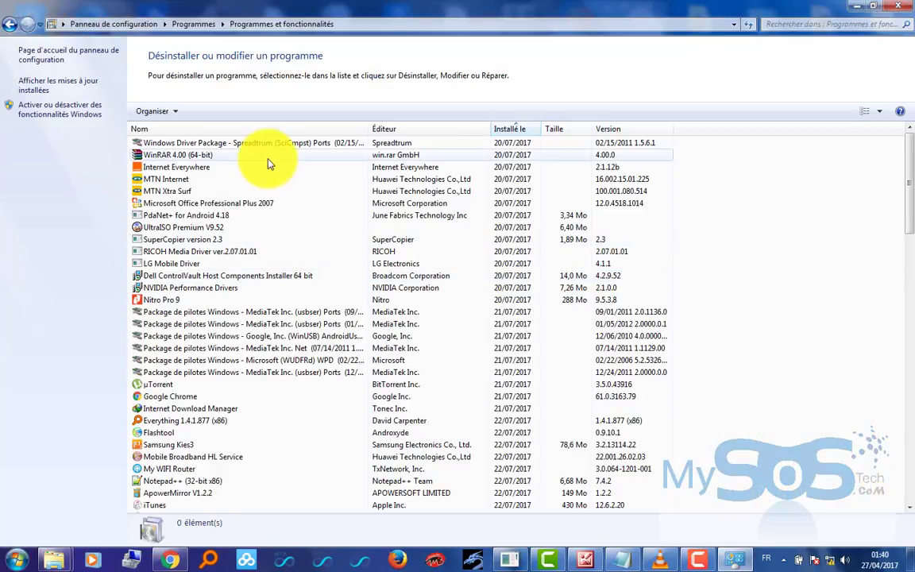
left_click(204, 251)
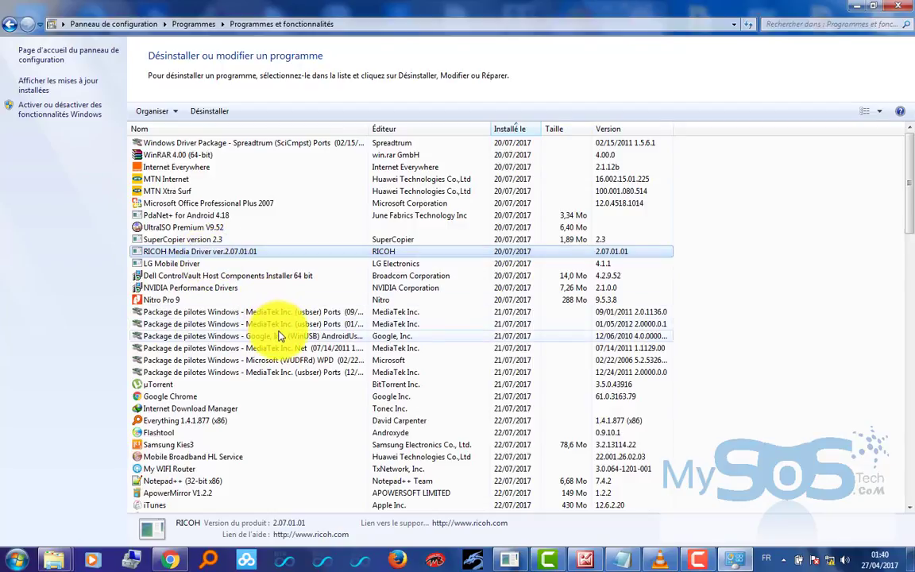
- Uninstall Mozilla Firefox 55.0.3 and close the Control Panel
key("m")
key("m")
key("m")
key("m")
key("m")
key("m")
key("m")
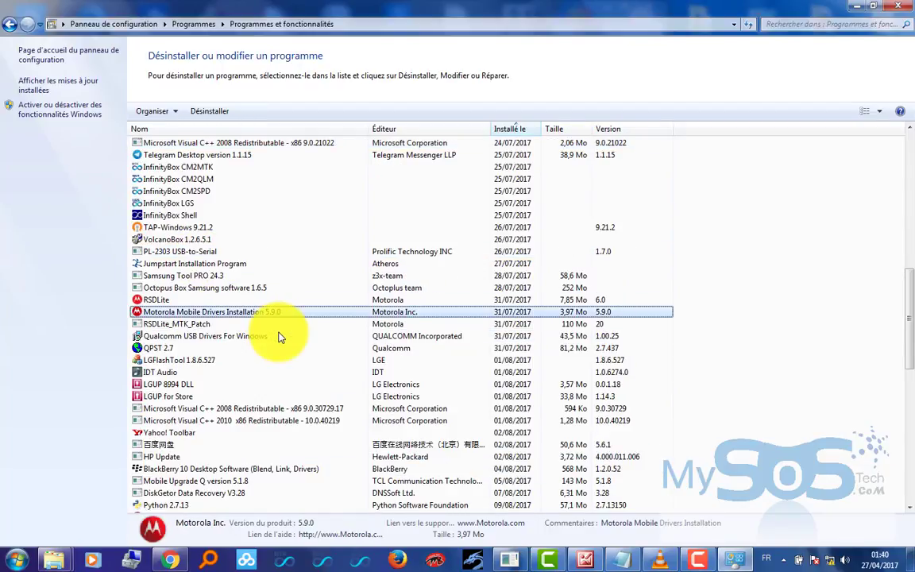
key("m")
key("m")
key("m")
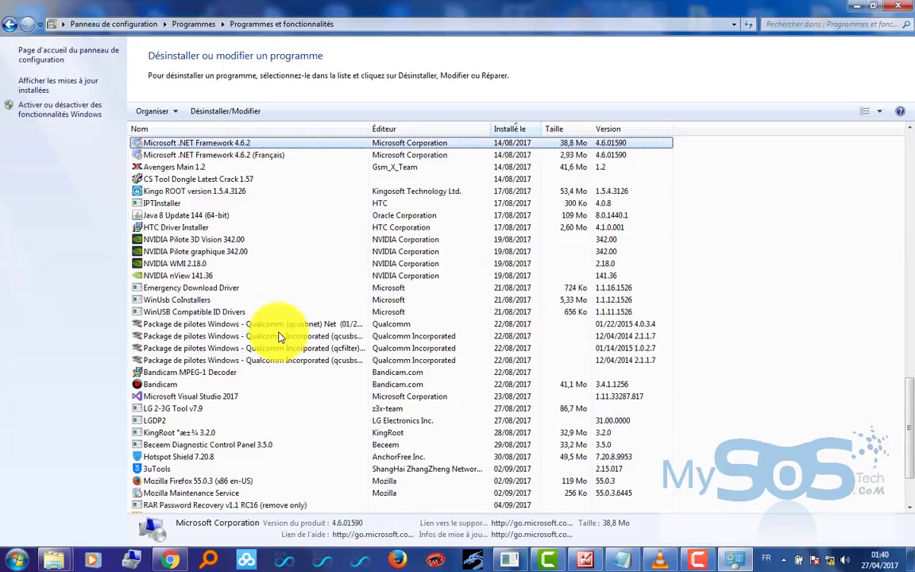
left_click(225, 483)
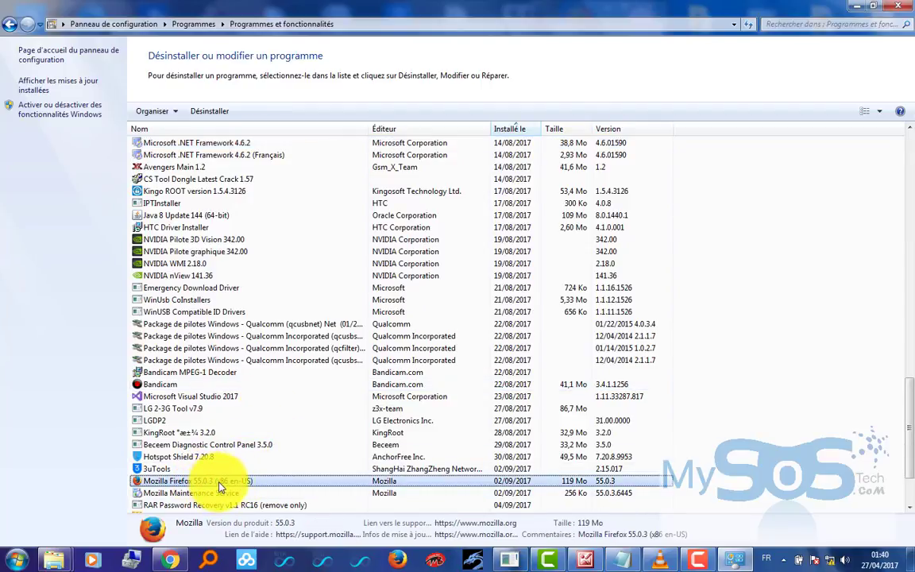
right_click(235, 485)
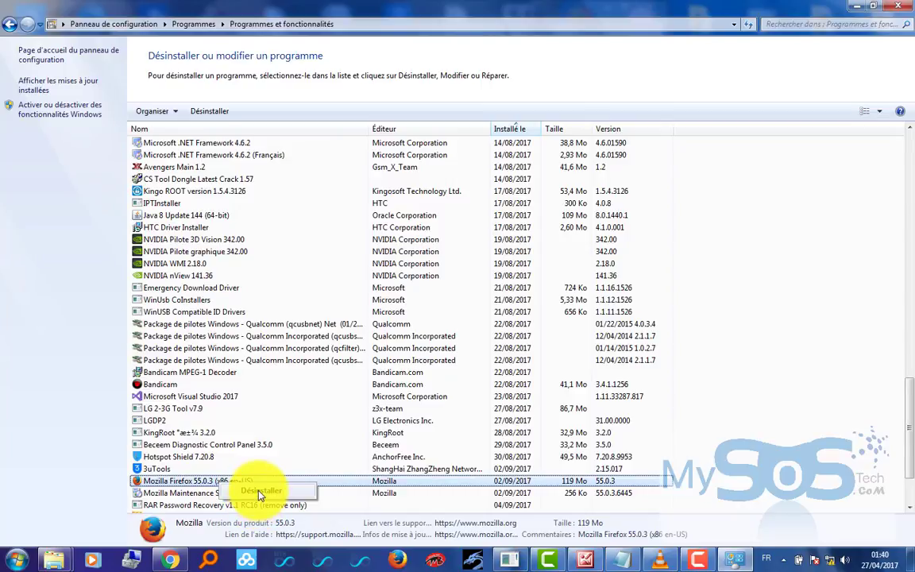
left_click(261, 492)
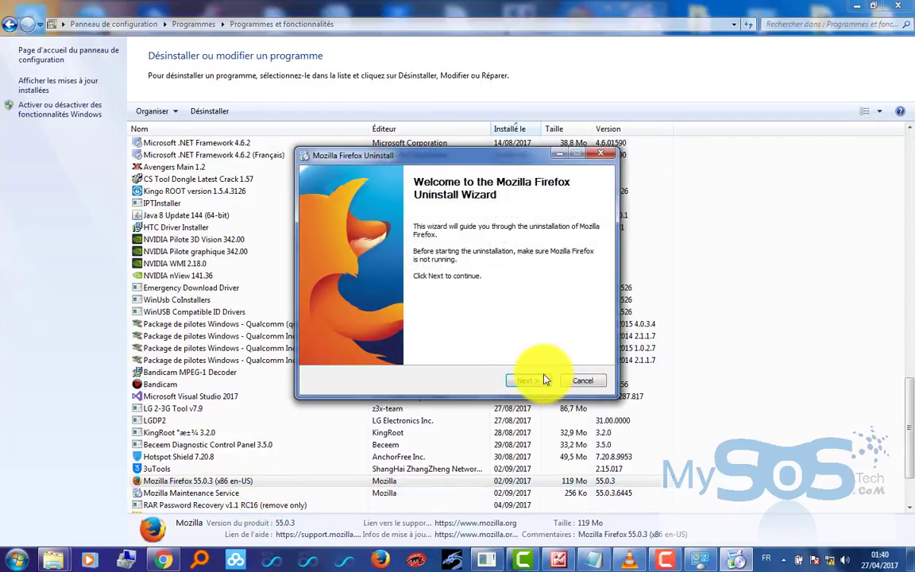
left_click(544, 379)
left_click(528, 379)
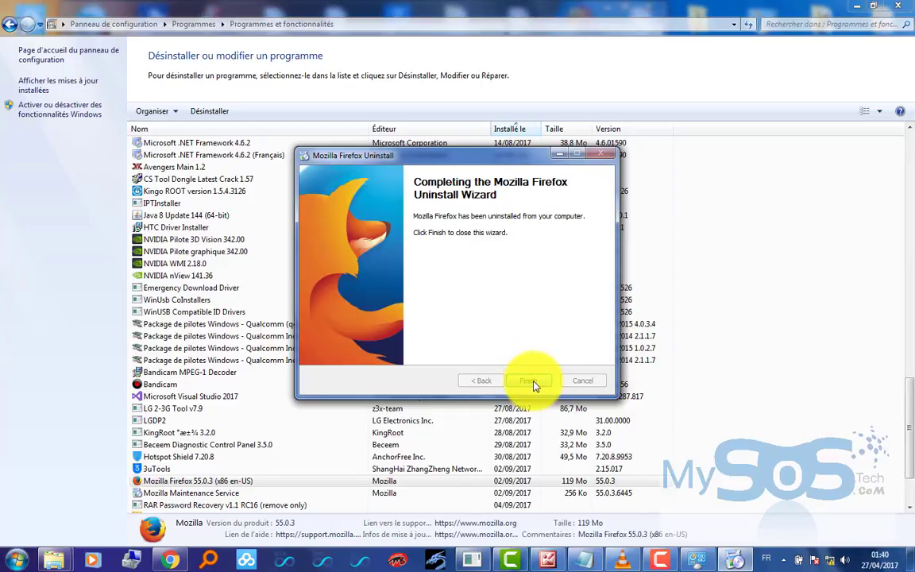
left_click(531, 381)
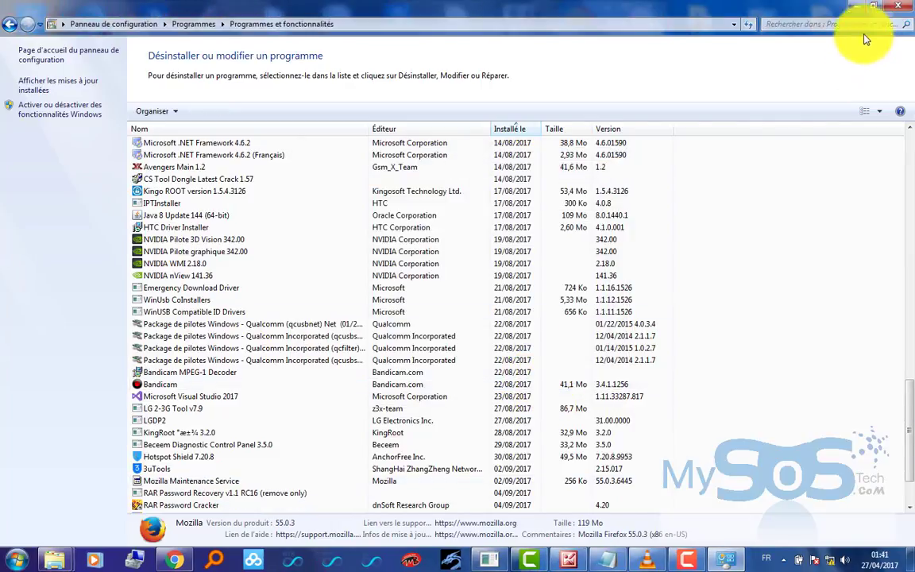
left_click(898, 6)
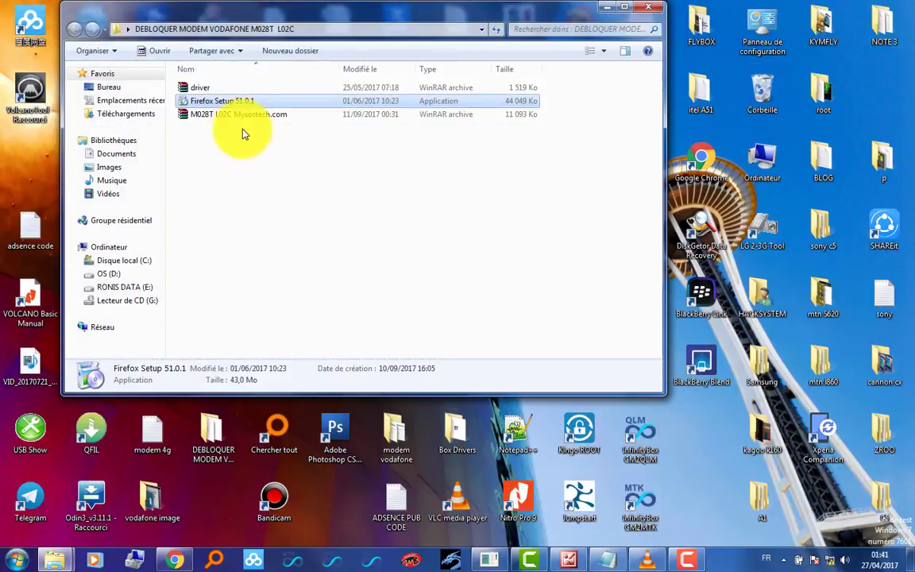
- Install Firefox 51.0.1 with 'Use Firefox as my default web browser' unticked
double_click(279, 100)
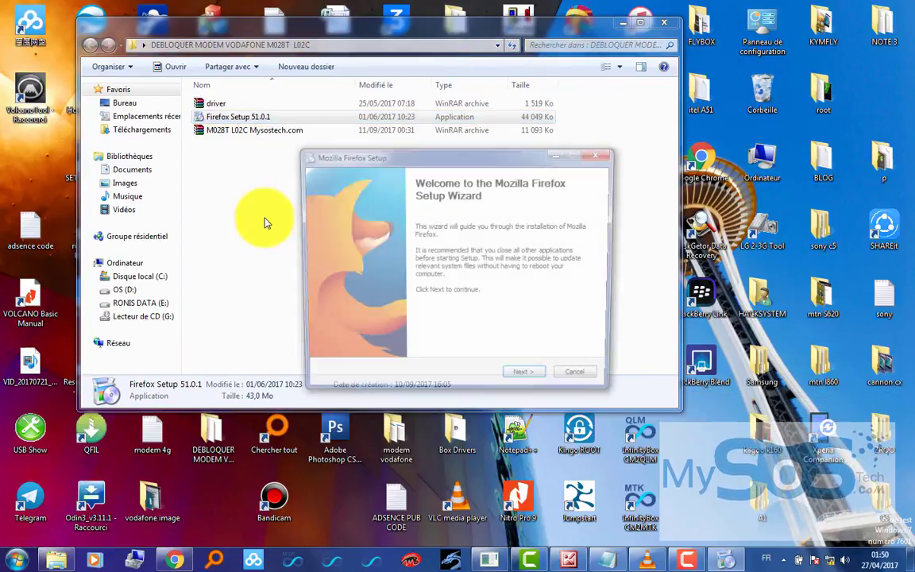
key("Return")
key("Return")
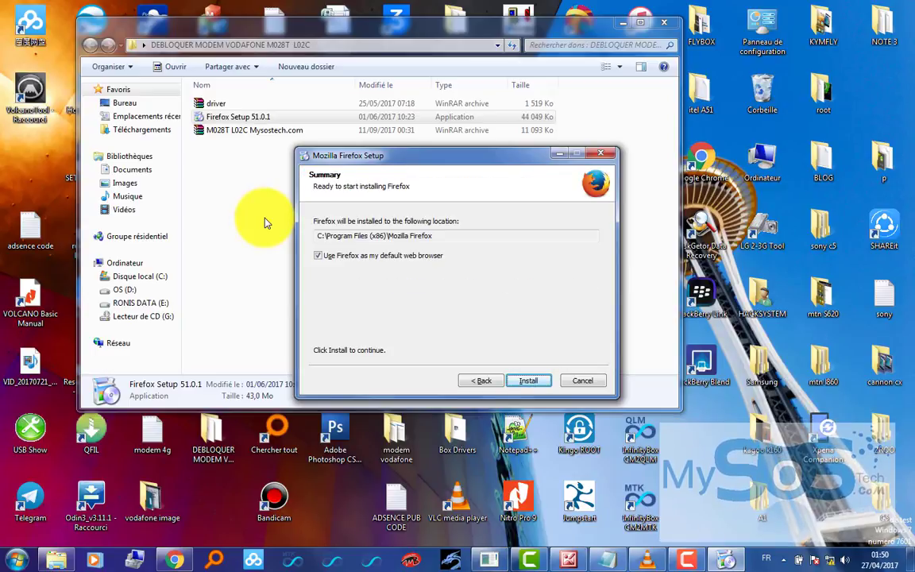
left_click(324, 257)
key("Return")
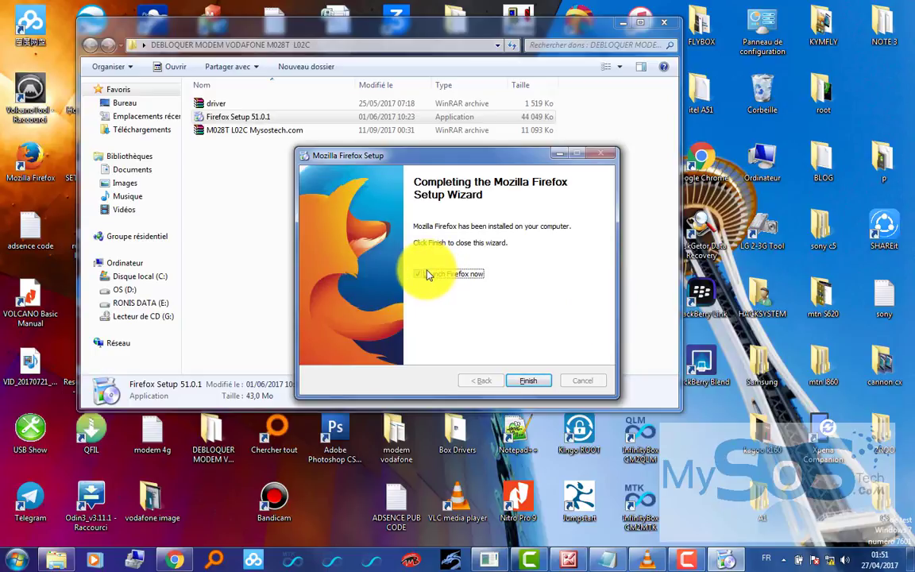
left_click(527, 382)
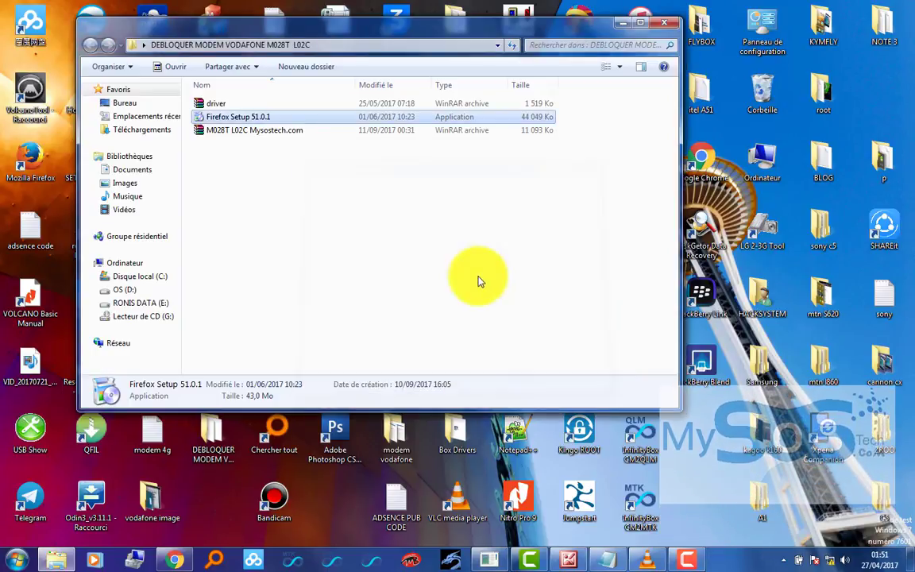
left_click(482, 276)
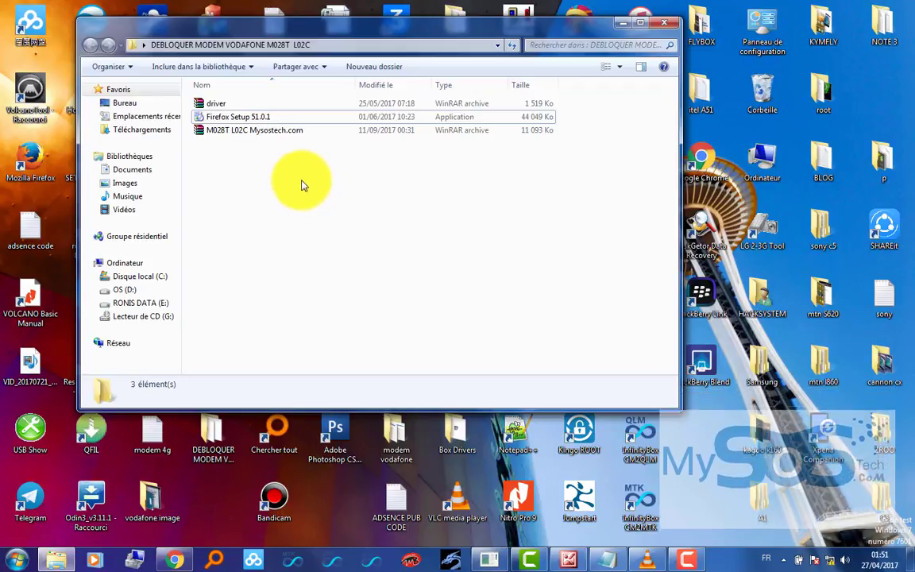
- Clear the archive selection and open local disk C: from Computer in a maximised window
left_click(256, 131)
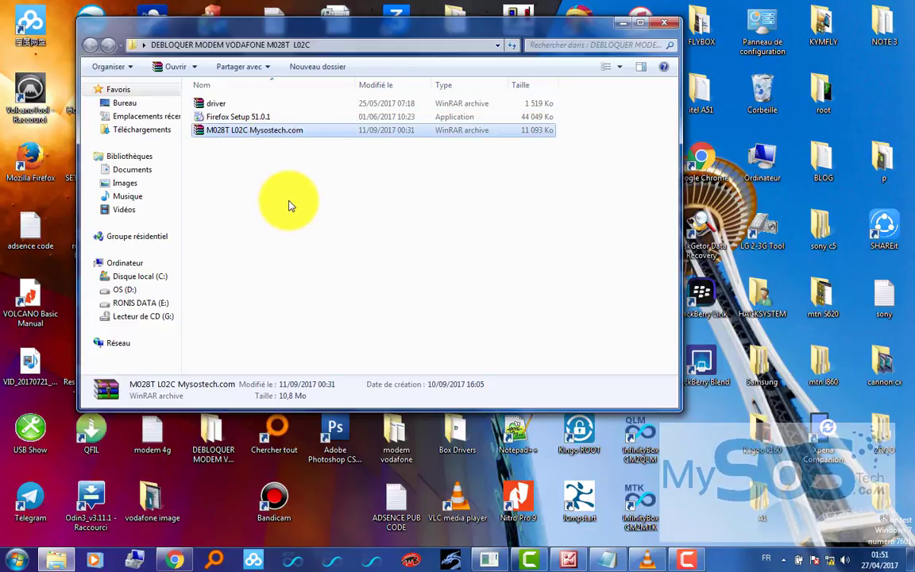
left_click(318, 259)
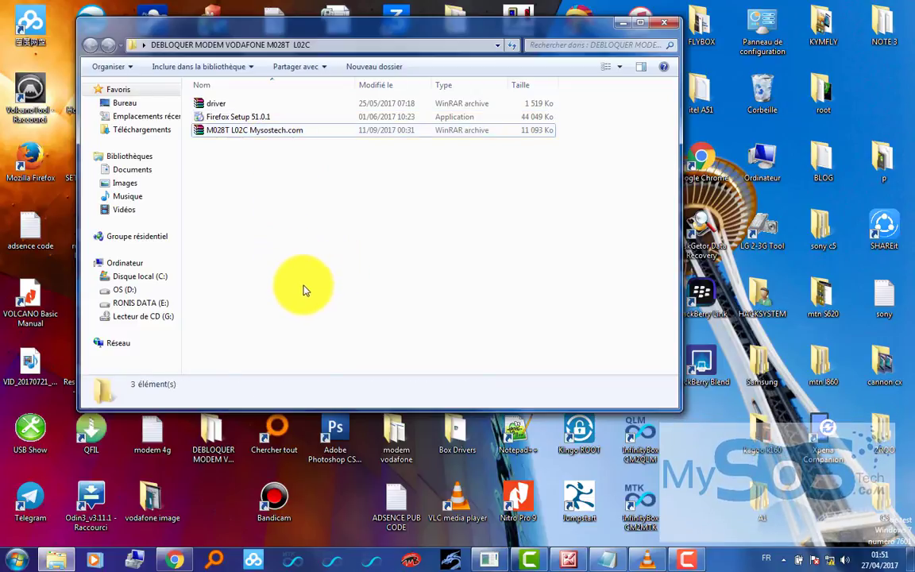
key("super")
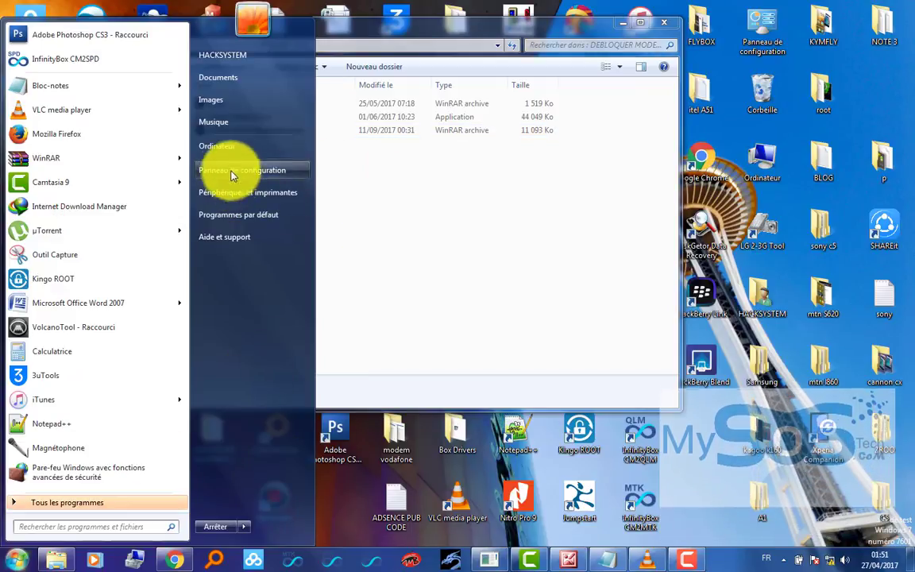
left_click(233, 156)
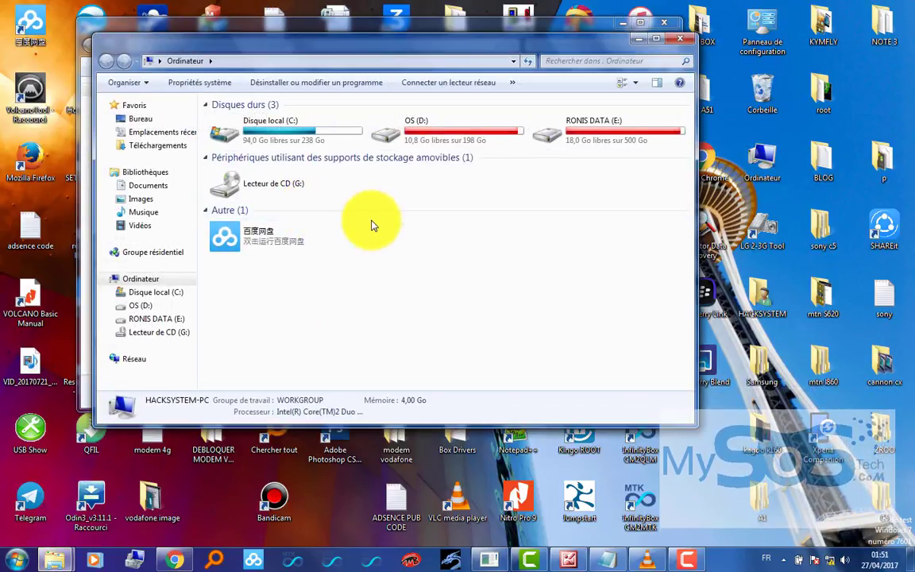
left_click(306, 123)
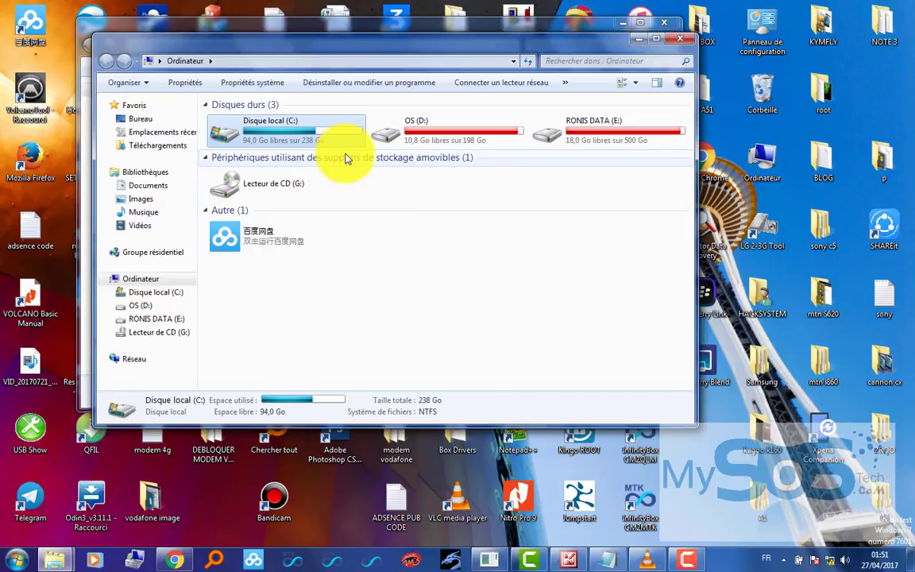
key("Return")
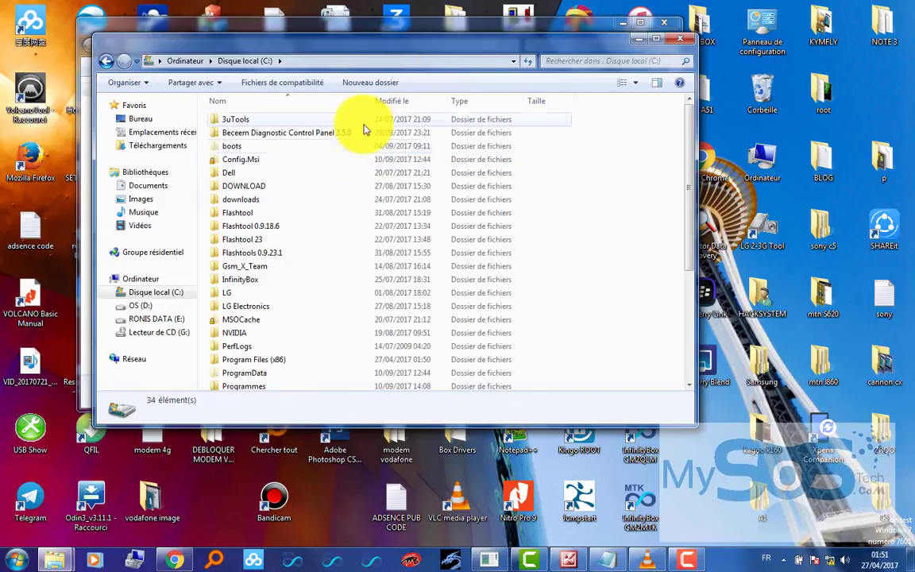
double_click(471, 47)
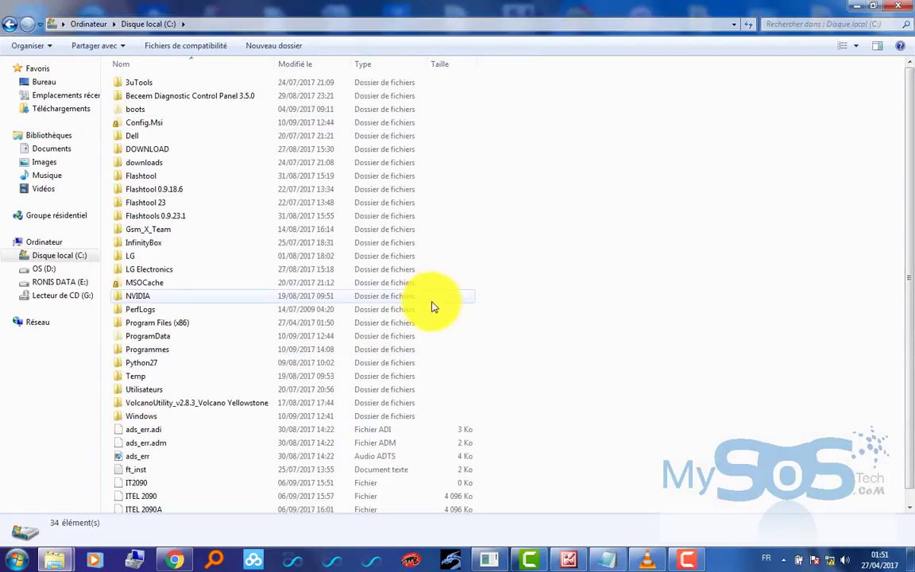
- Open Utilisateurs, then open the HACKSYSTEM user folder
key("u")
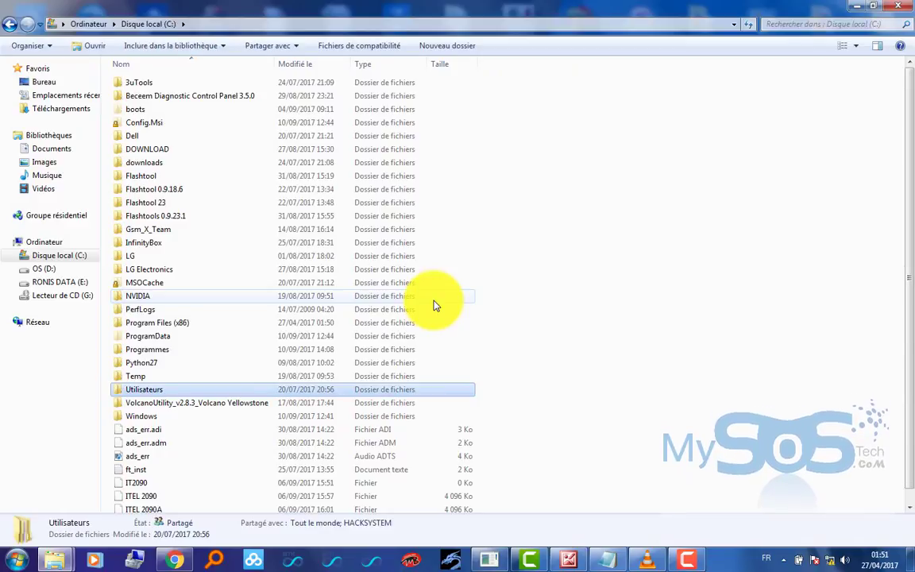
key("Return")
key("h")
key("Up")
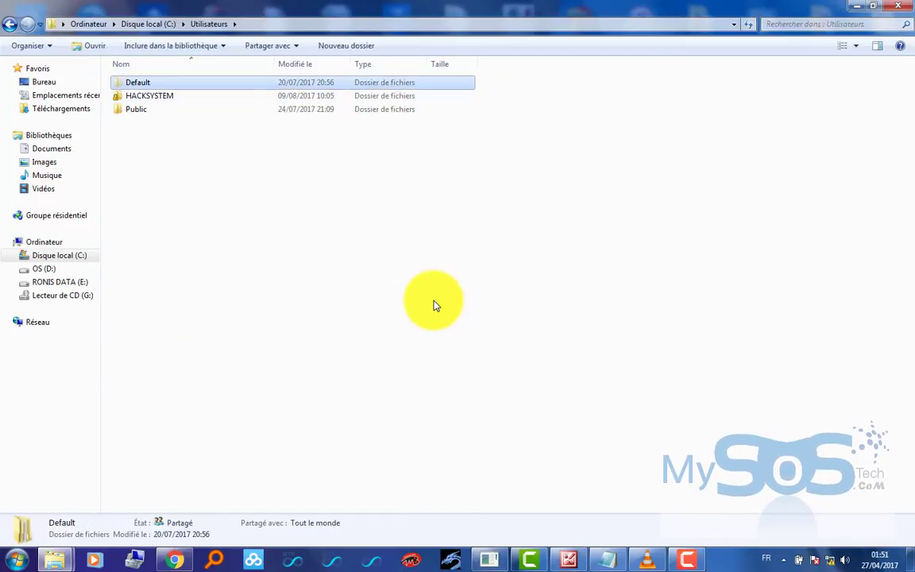
key("Down")
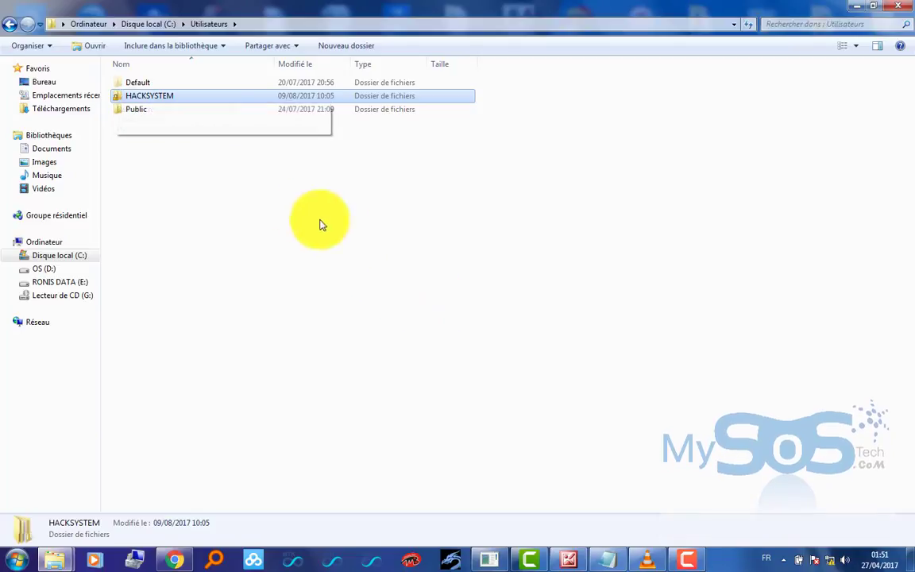
key("Down")
key("Up")
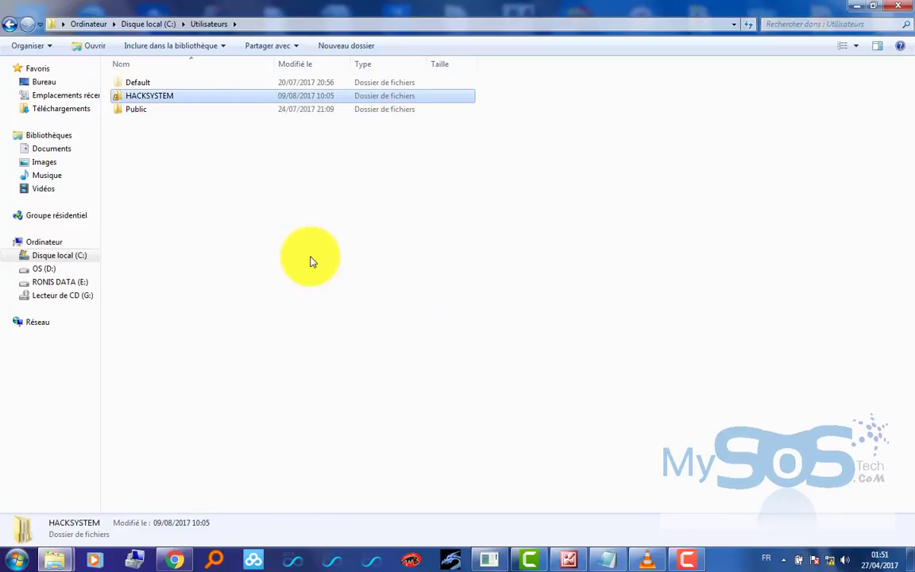
key("Return")
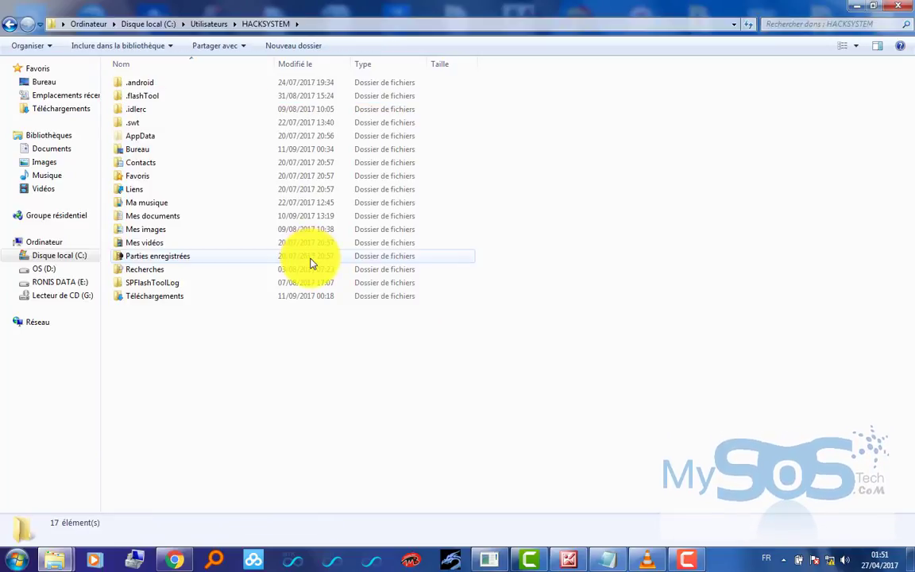
- Select the AppData folder among the user folder's 17 items
left_click(182, 142)
key("super")
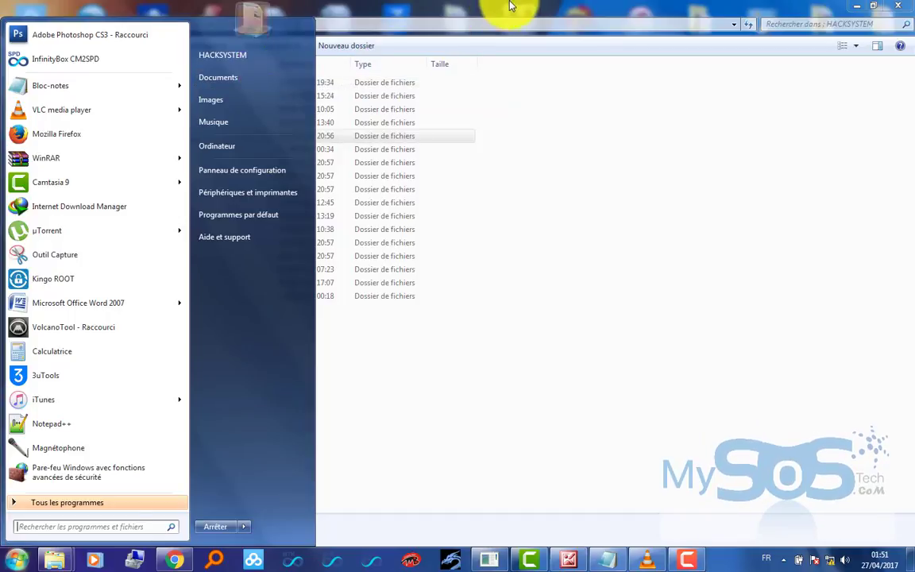
left_click(450, 146)
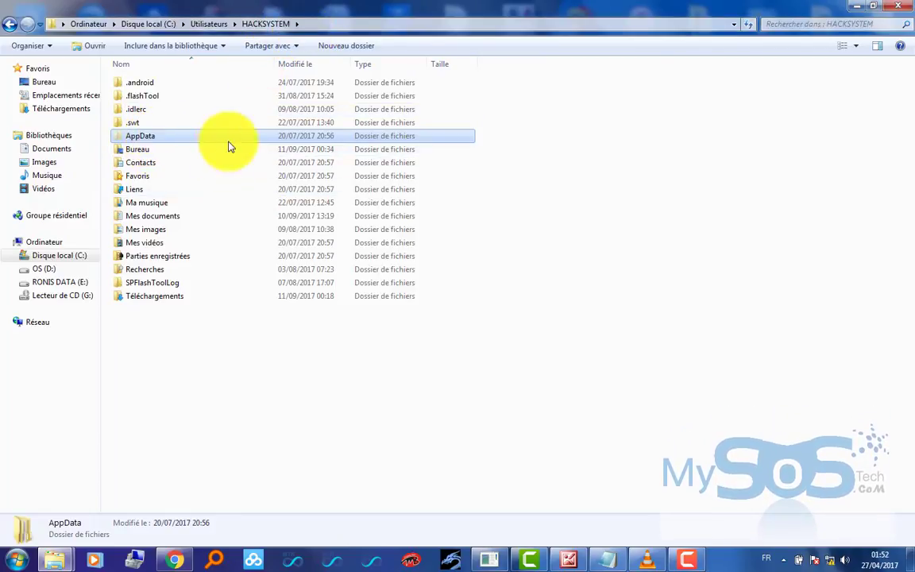
left_click(206, 174)
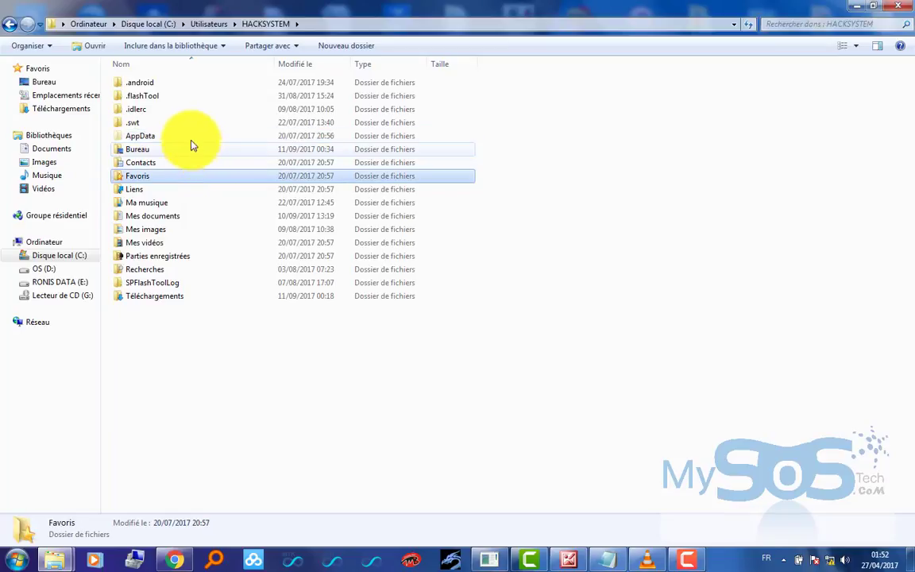
left_click(191, 143)
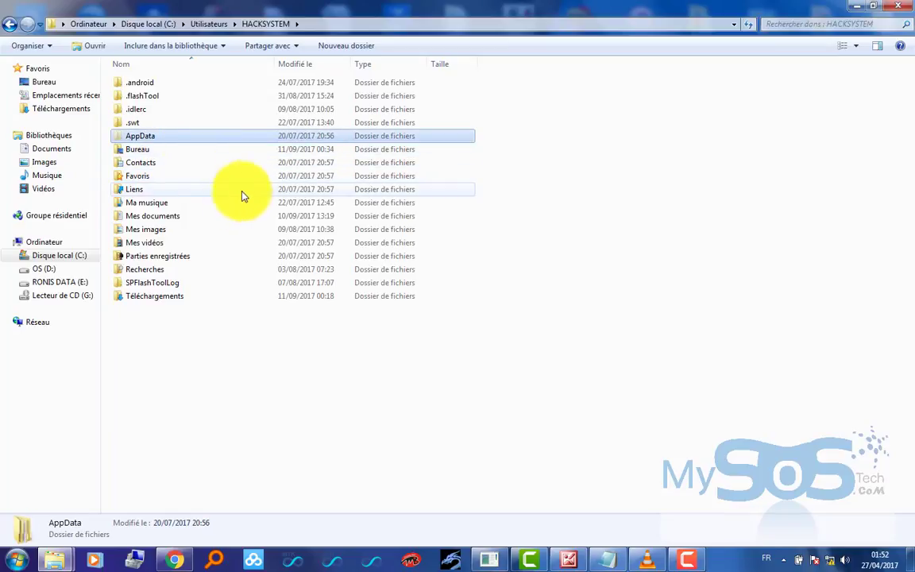
left_click(220, 205)
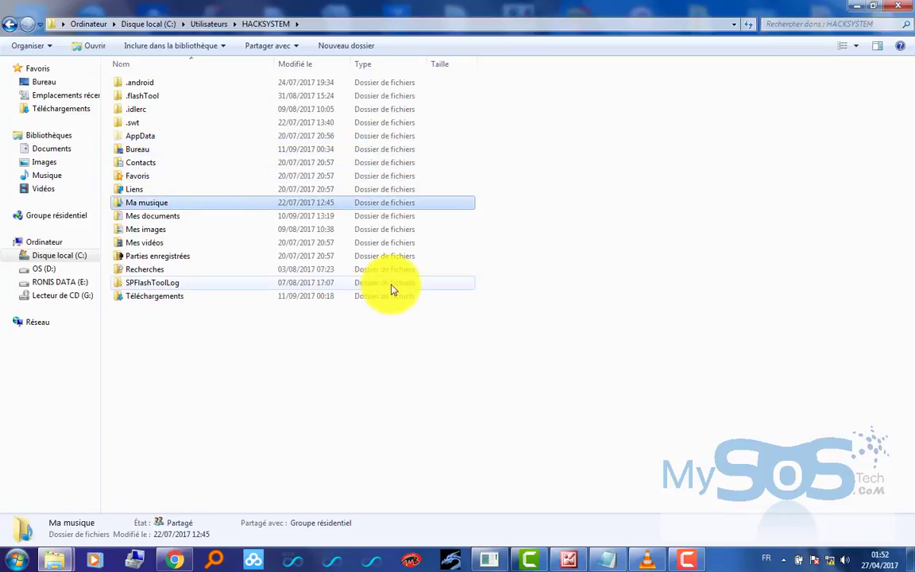
left_click(281, 348)
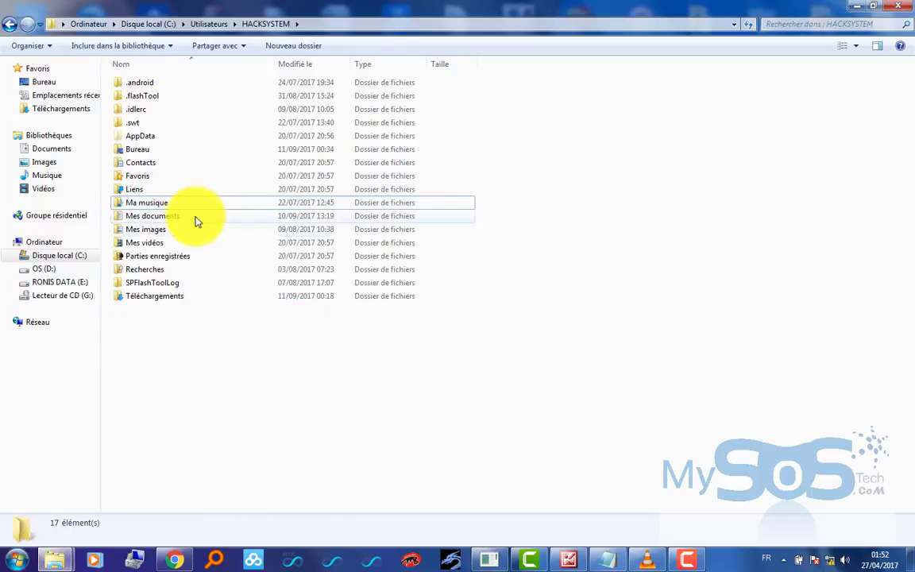
left_click(147, 137)
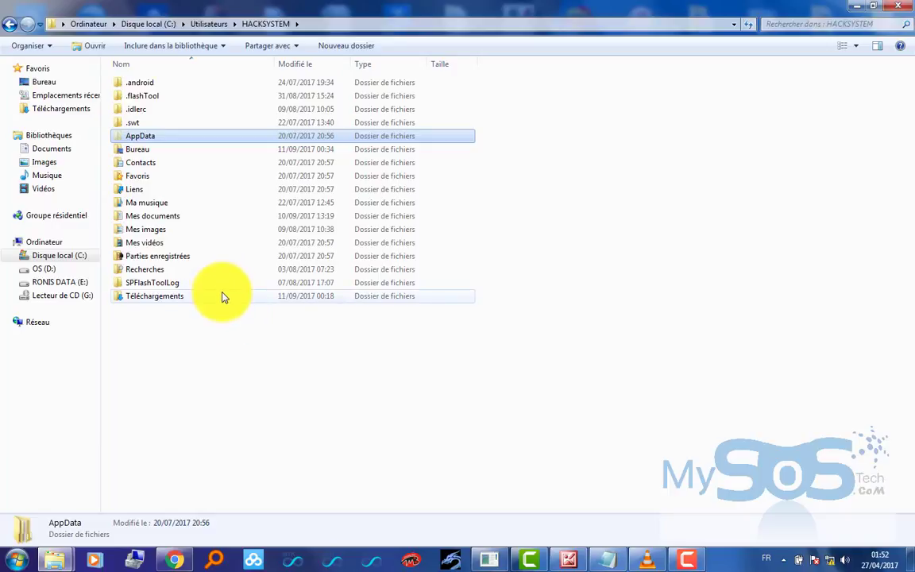
left_click(237, 326)
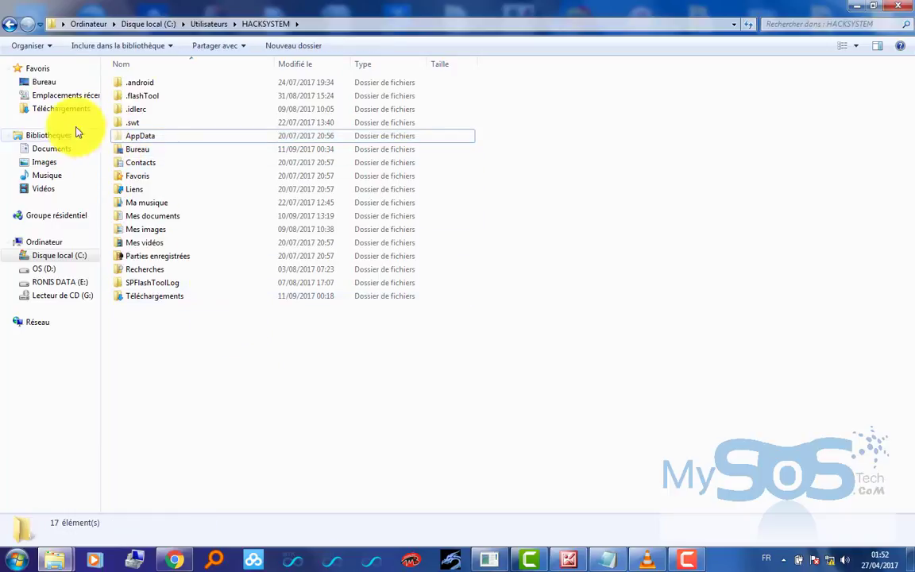
- Enable 'Afficher les fichiers, dossiers et lecteurs cachés' in the Folder Options Affichage settings
left_click(51, 48)
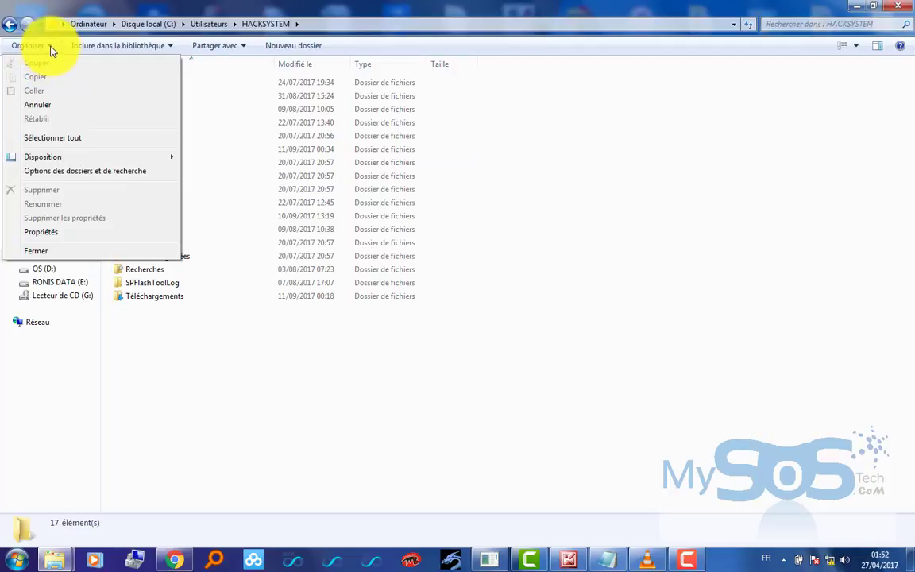
left_click(73, 171)
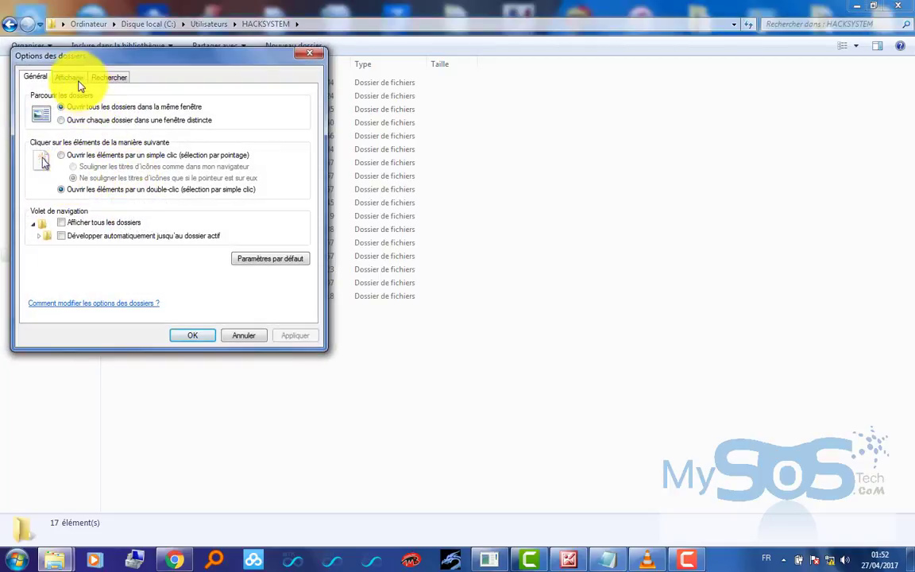
left_click(78, 79)
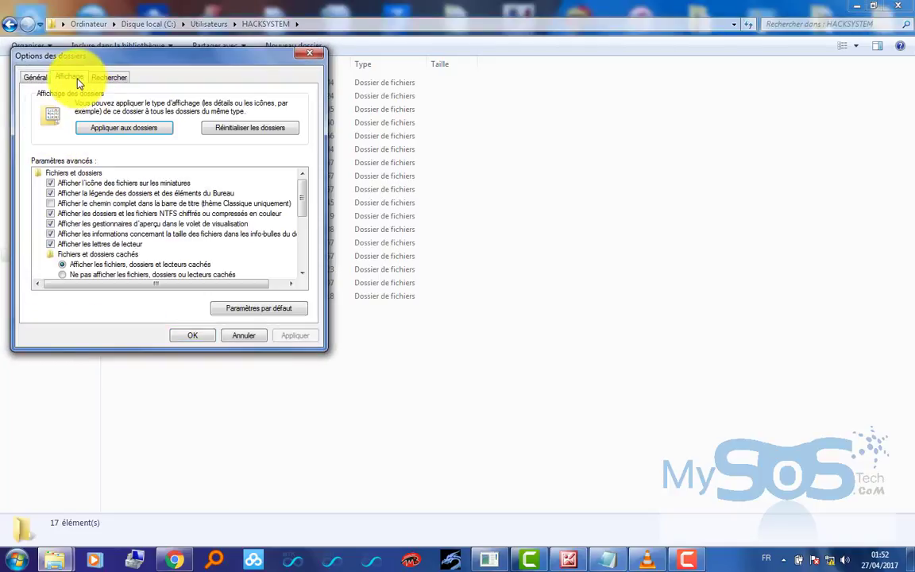
left_click(140, 265)
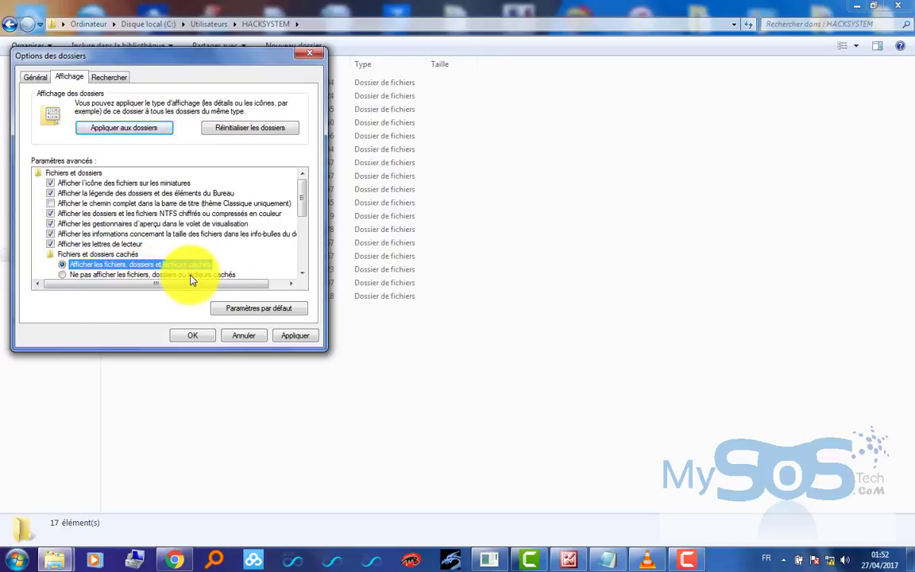
left_click(317, 61)
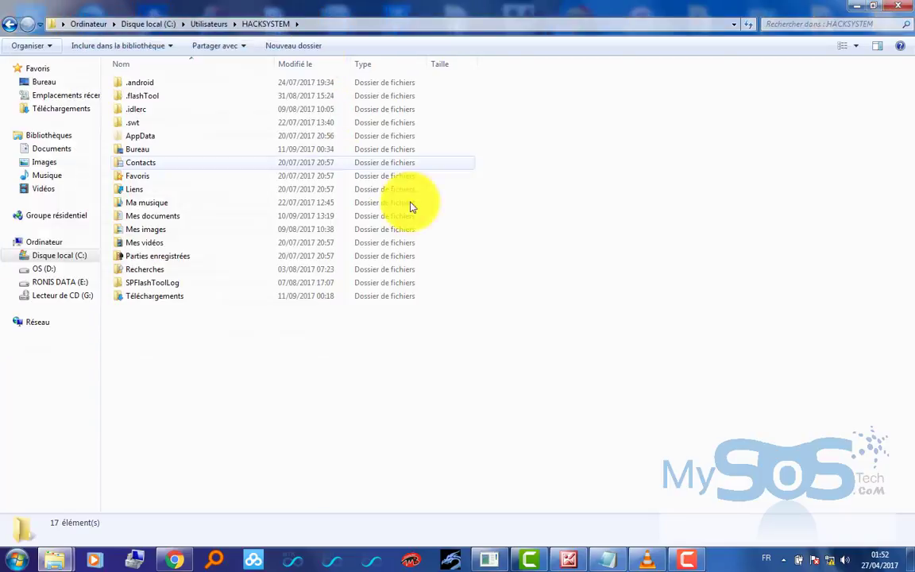
- Open AppData\Local\Mozilla
double_click(137, 136)
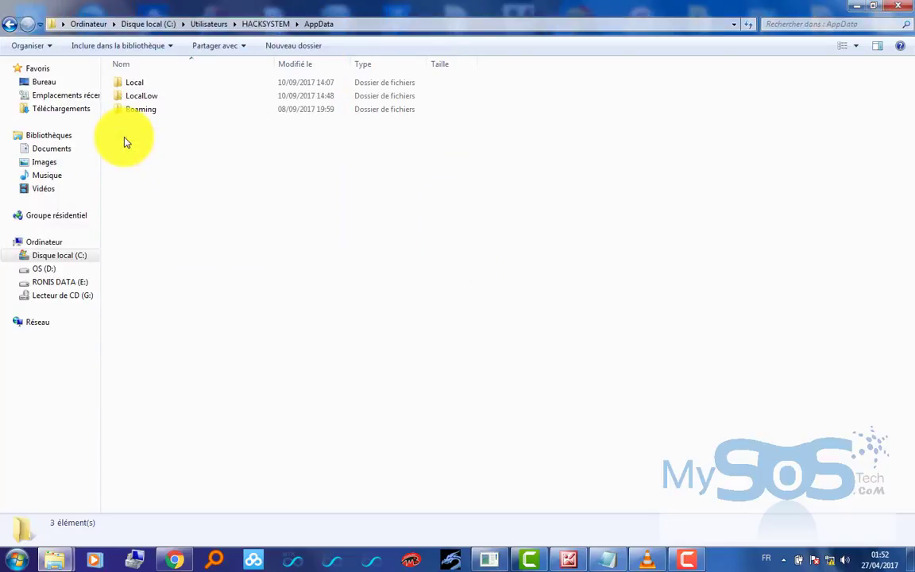
double_click(139, 85)
key("m")
key("m")
key("m")
key("m")
key("m")
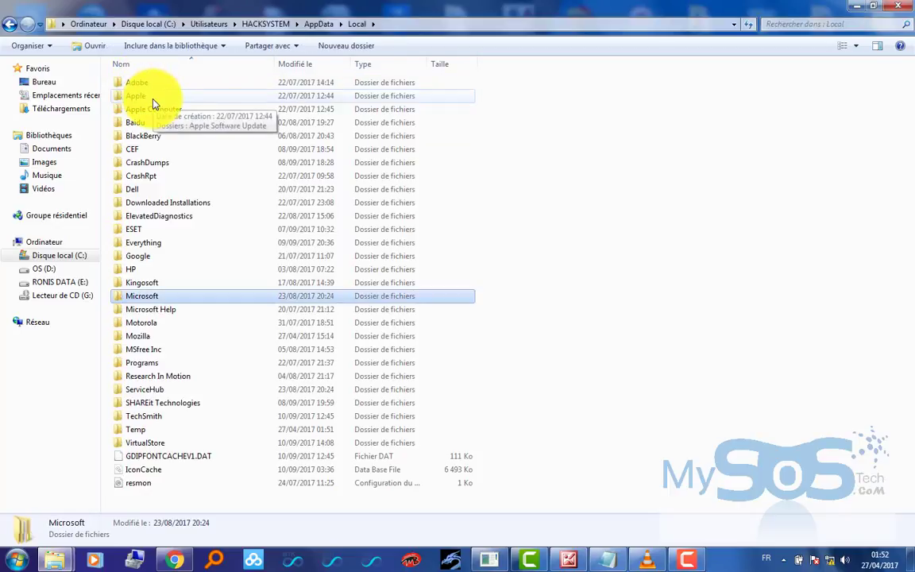
key("Up")
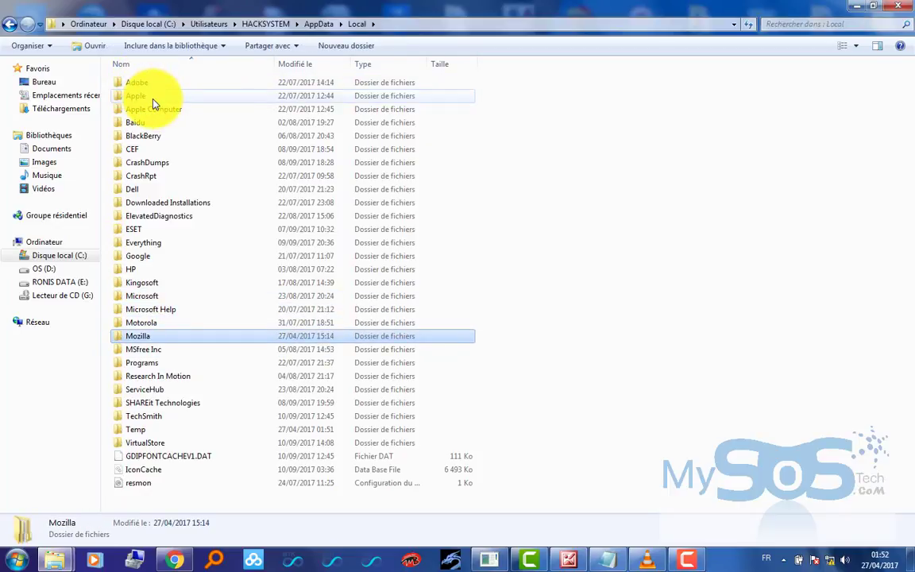
key("Return")
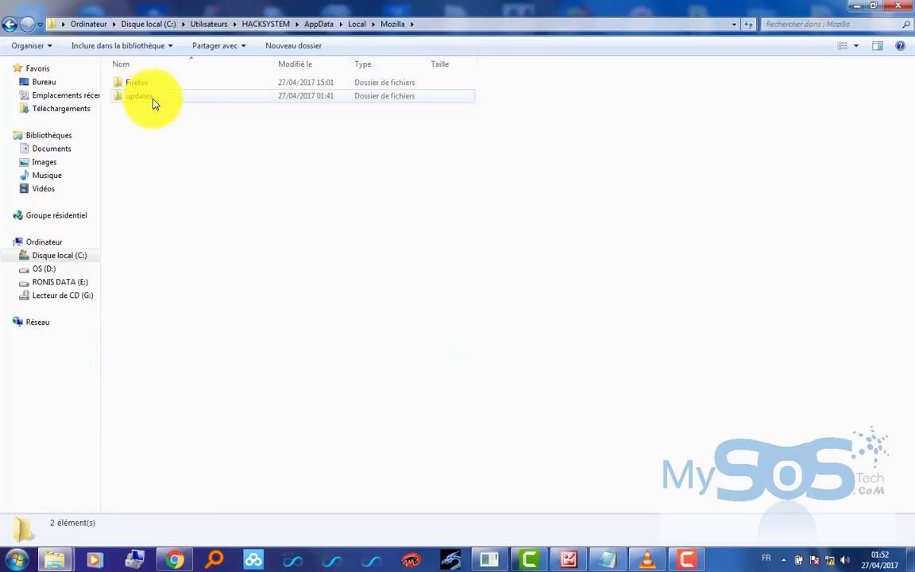
- Go into Firefox\Profiles and select the 98xi3h84.default profile folder
left_click(155, 101)
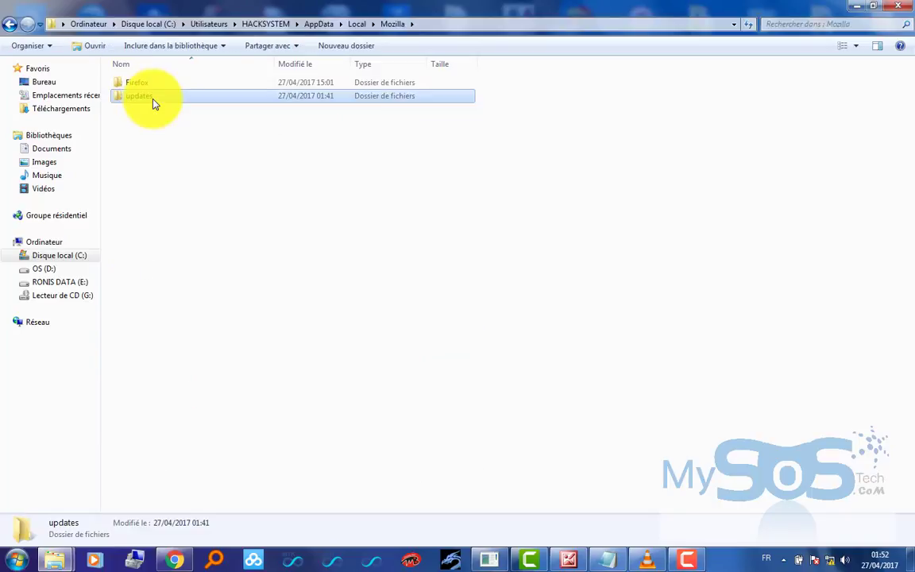
key("Up")
key("Return")
key("Down")
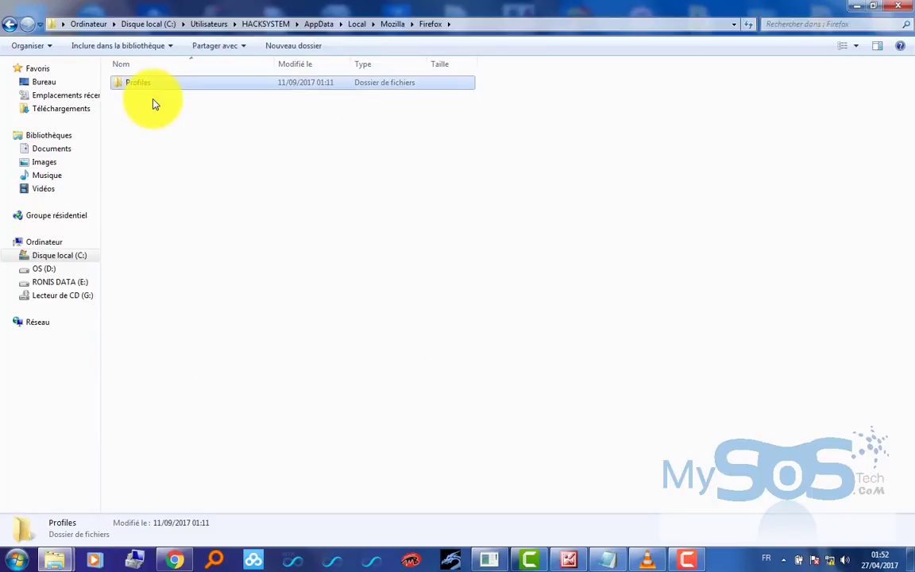
key("Return")
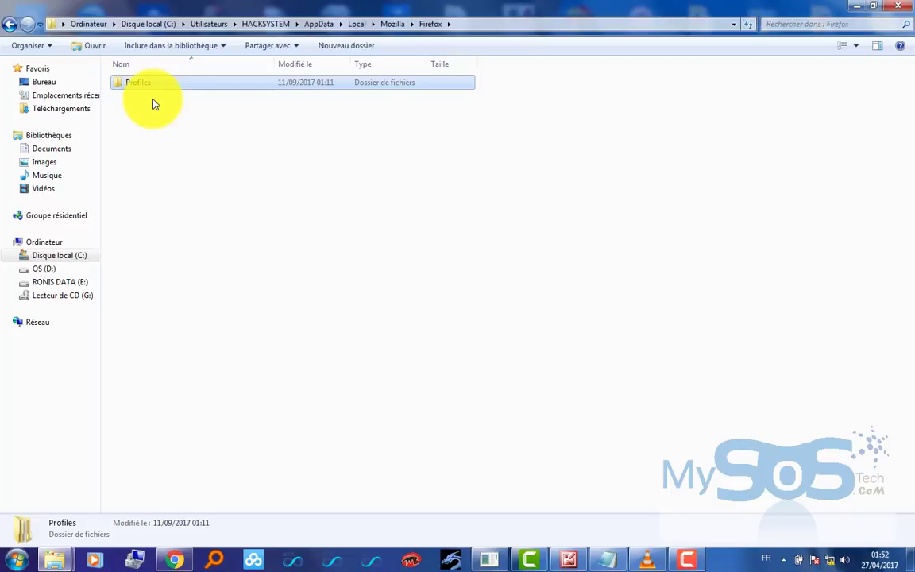
key("Down")
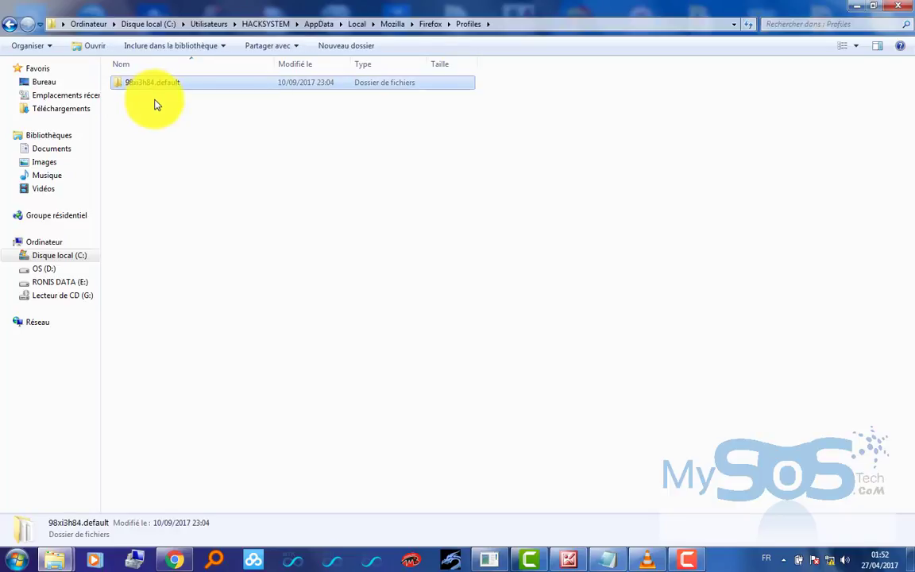
left_click(192, 189)
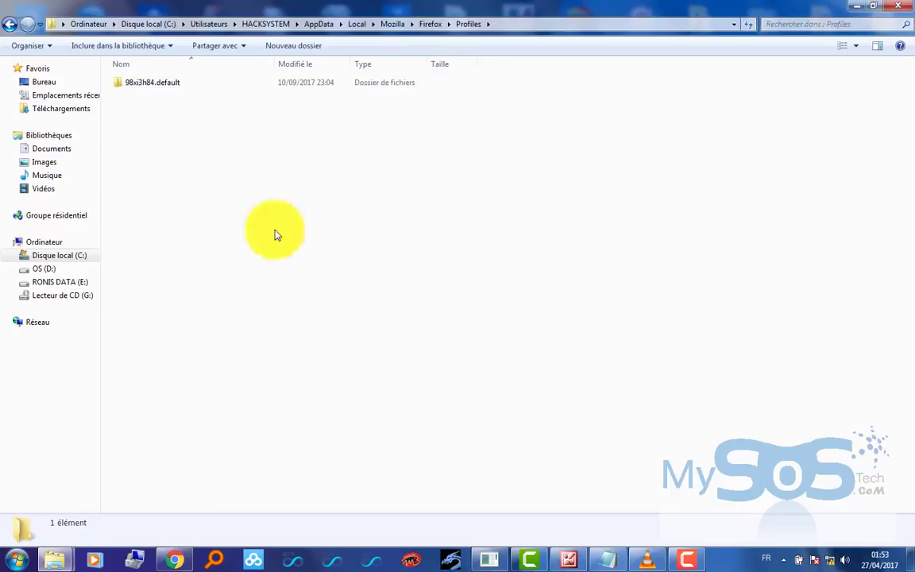
left_click(16, 558)
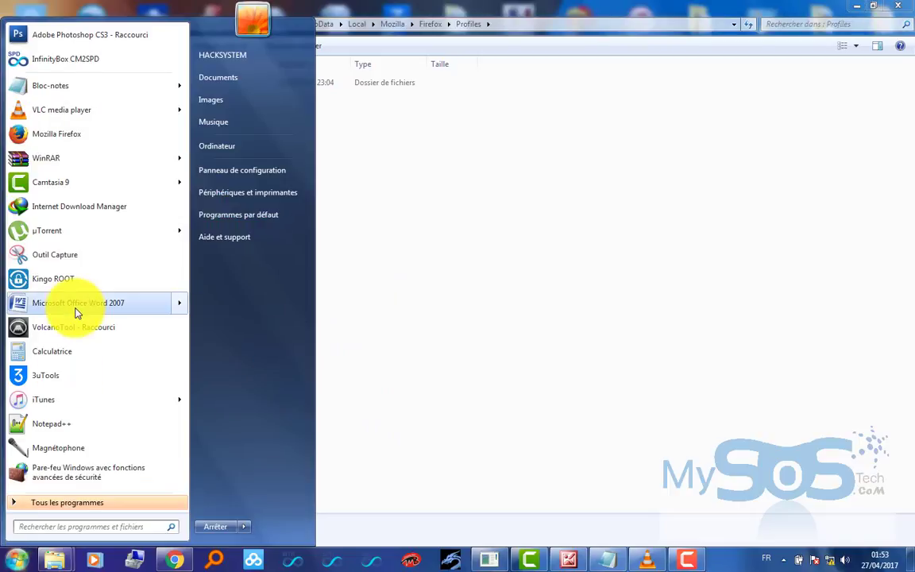
- Launch Mozilla Firefox to its start page, then minimise, restore and close it
left_click(43, 142)
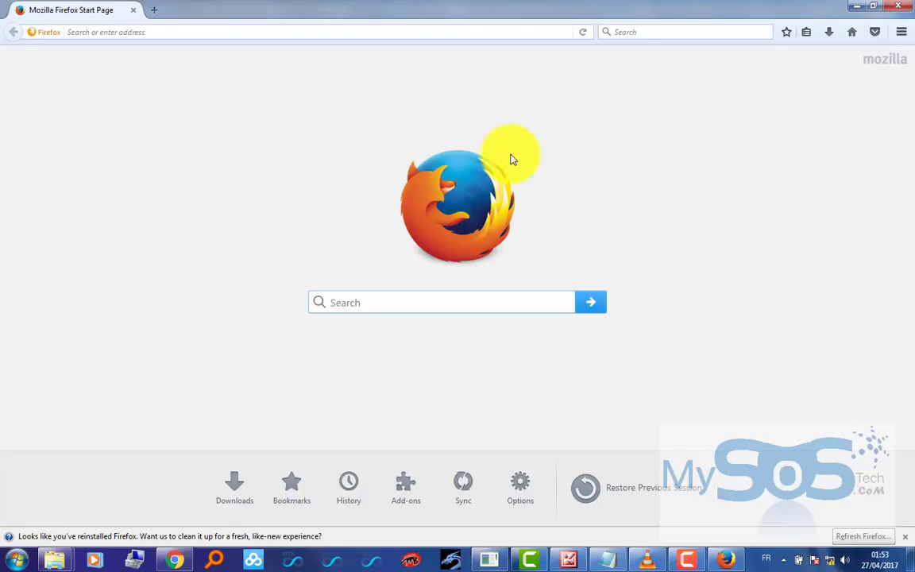
left_click(856, 6)
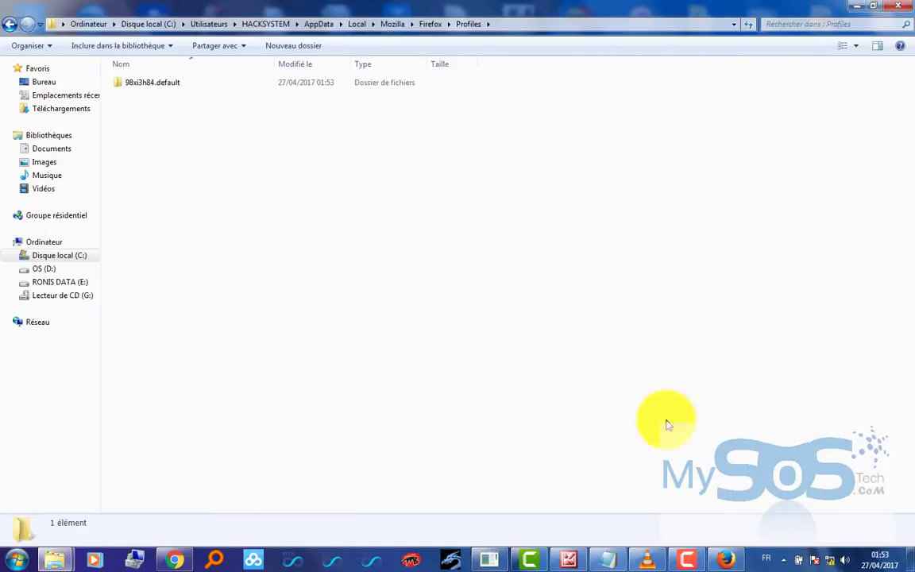
left_click(708, 553)
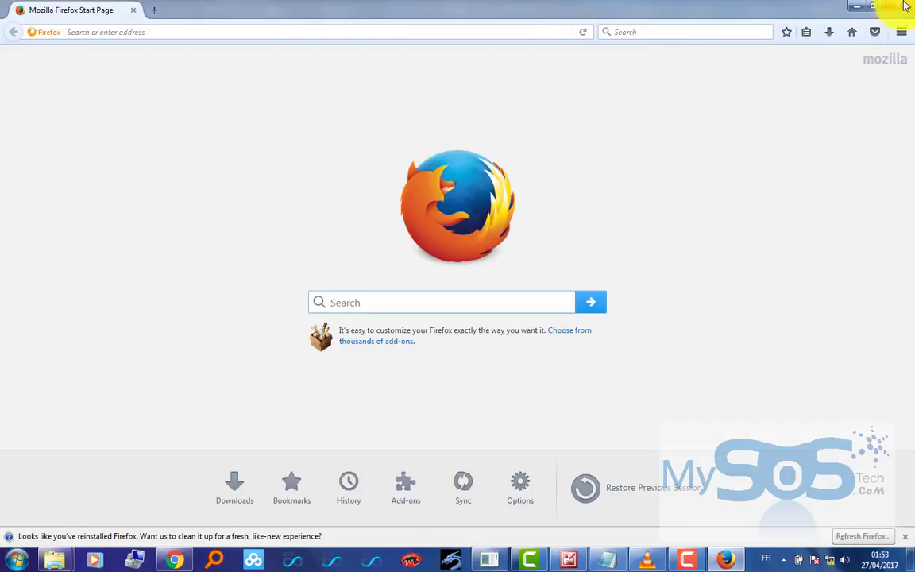
left_click(900, 7)
- Recycle all eight items in 98xi3h84.default and bring the DEBLOQUER MODEM folder forward
double_click(155, 76)
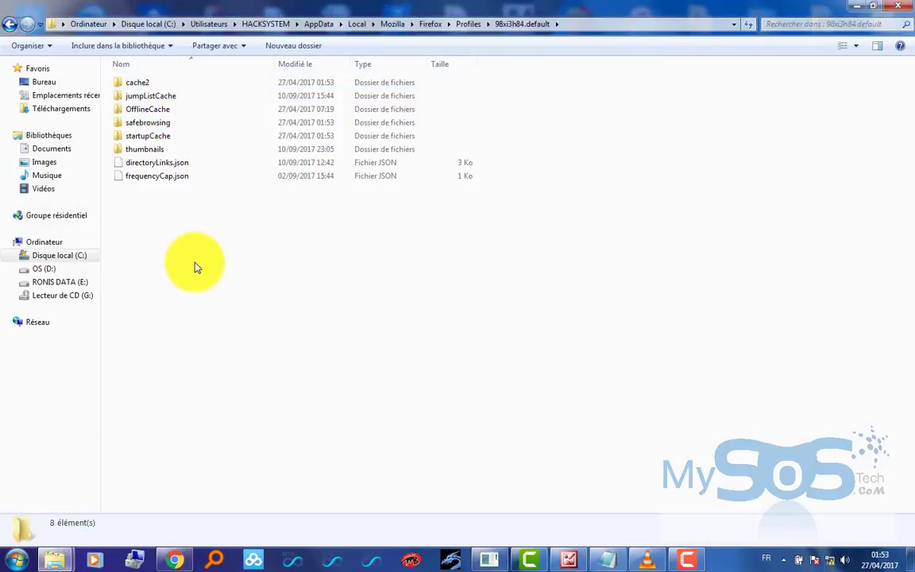
left_click_drag(198, 287, 139, 82)
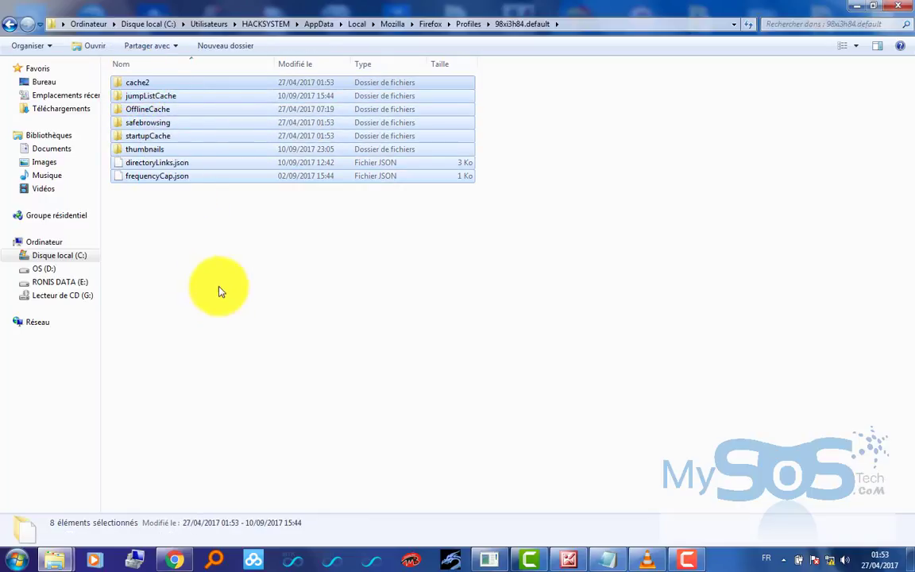
key("Delete")
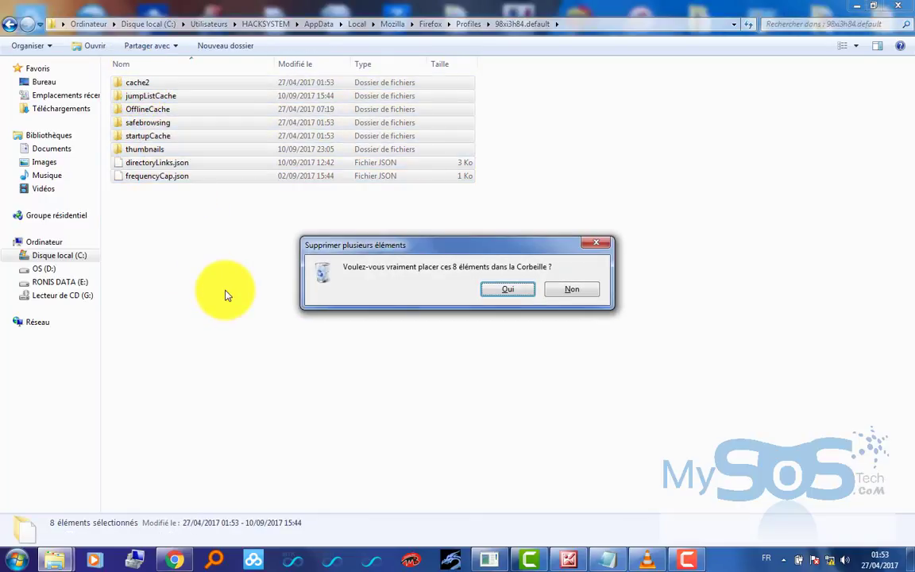
key("Return")
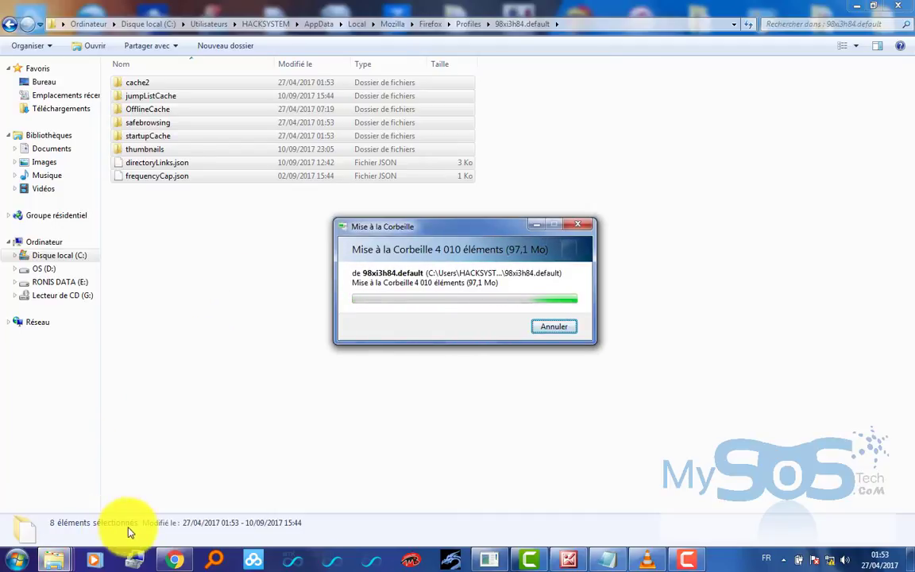
mouse_move(53, 559)
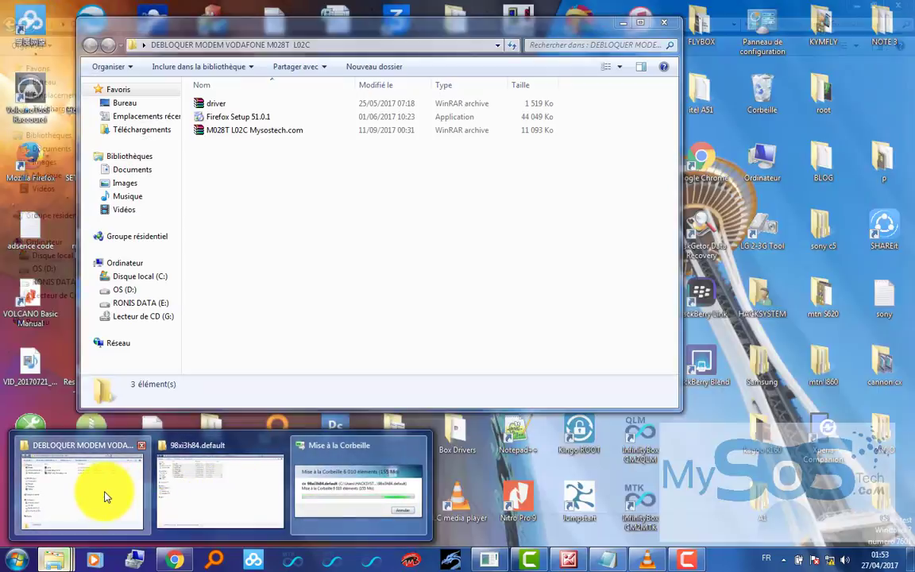
left_click(108, 494)
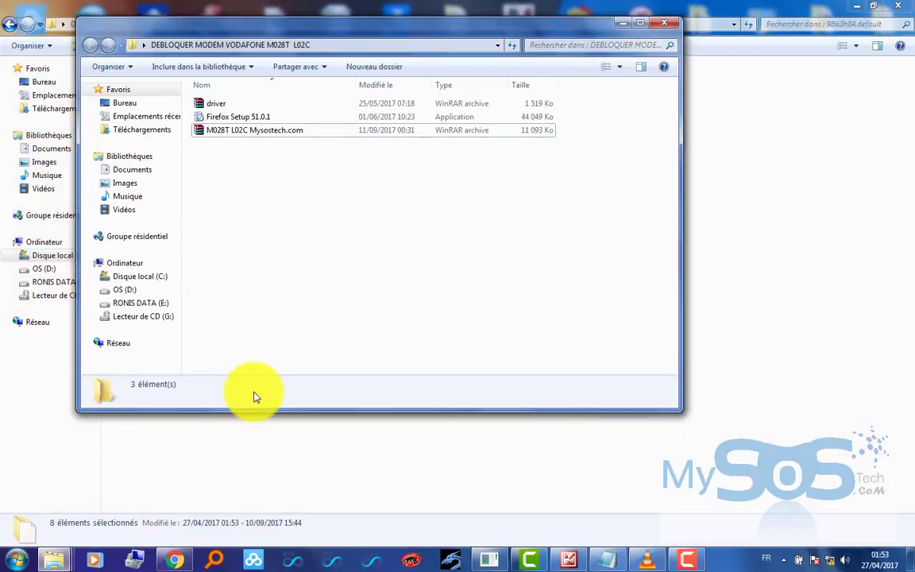
- Drag the ZTE M028T L02C_1_30 unlock files from the archive into the emptied 98xi3h84.default folder
left_click(302, 137)
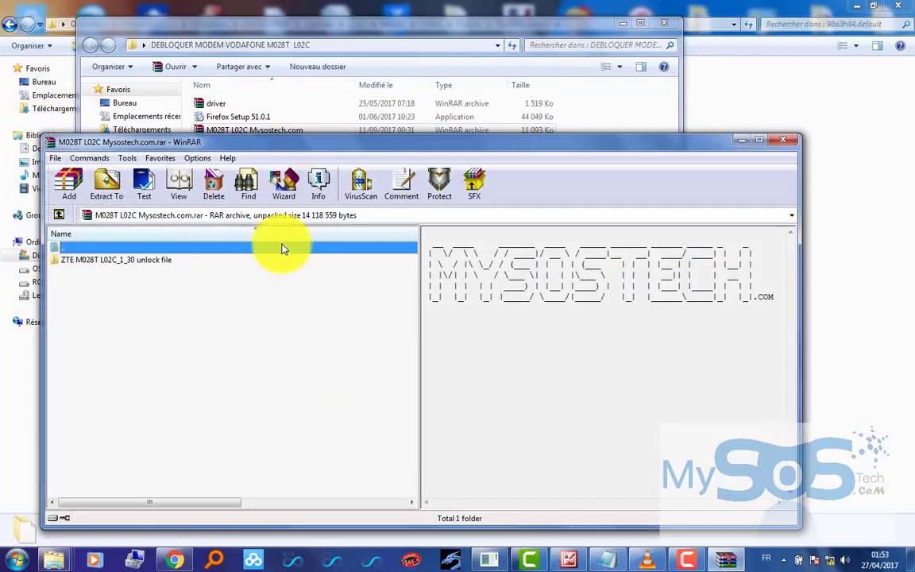
double_click(163, 262)
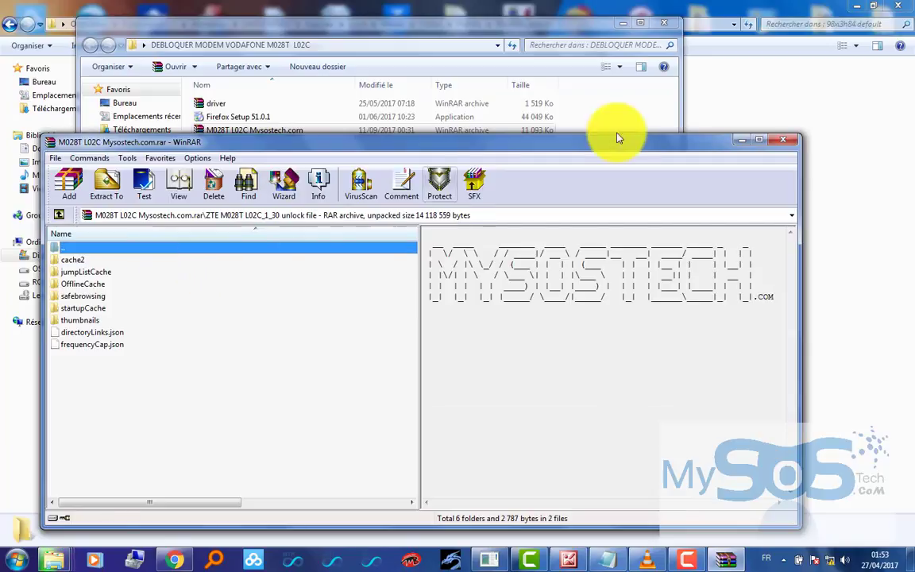
left_click(665, 24)
left_click_drag(398, 146, 782, 147)
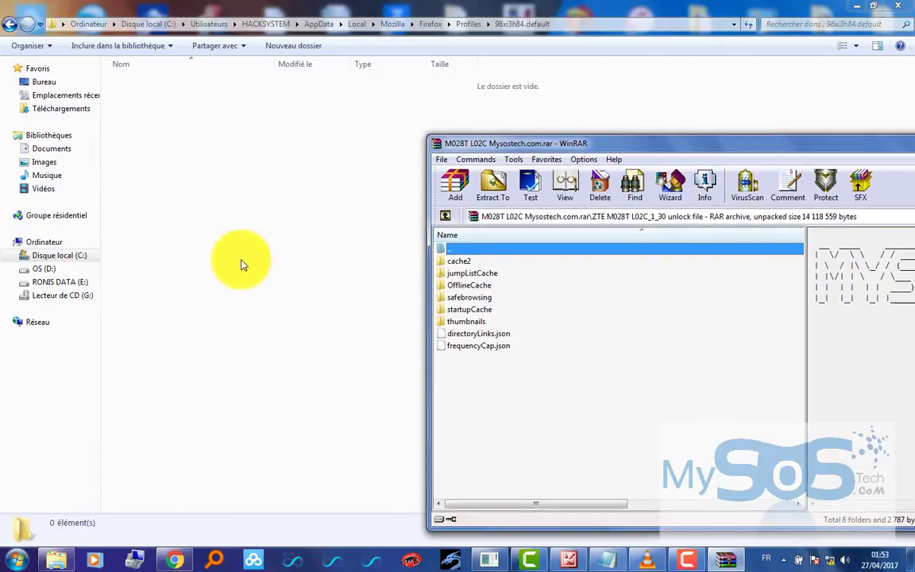
left_click(430, 25)
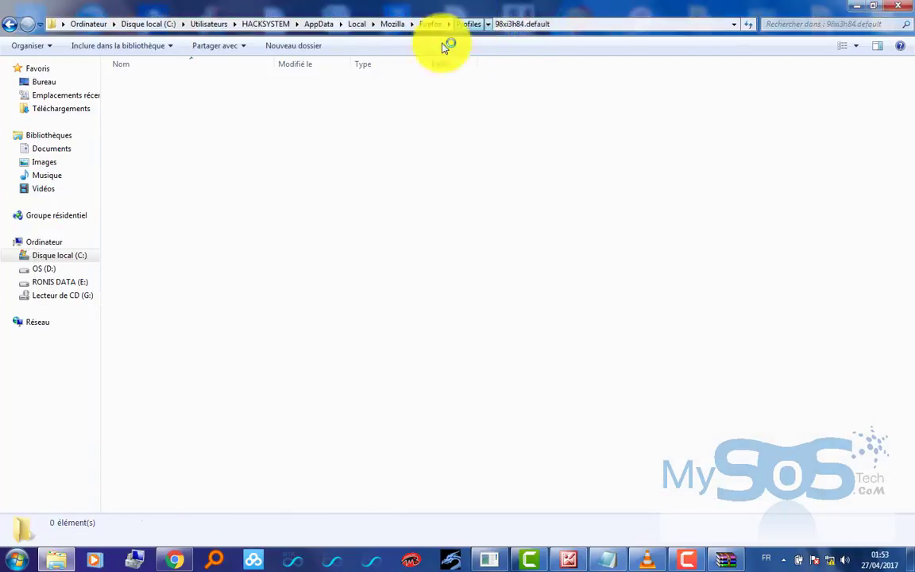
double_click(149, 84)
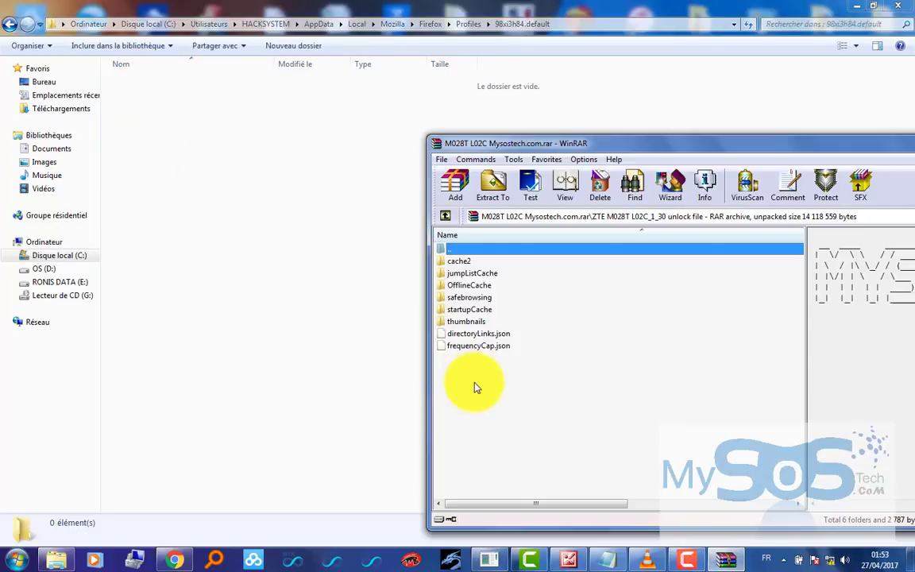
left_click_drag(476, 389, 256, 224)
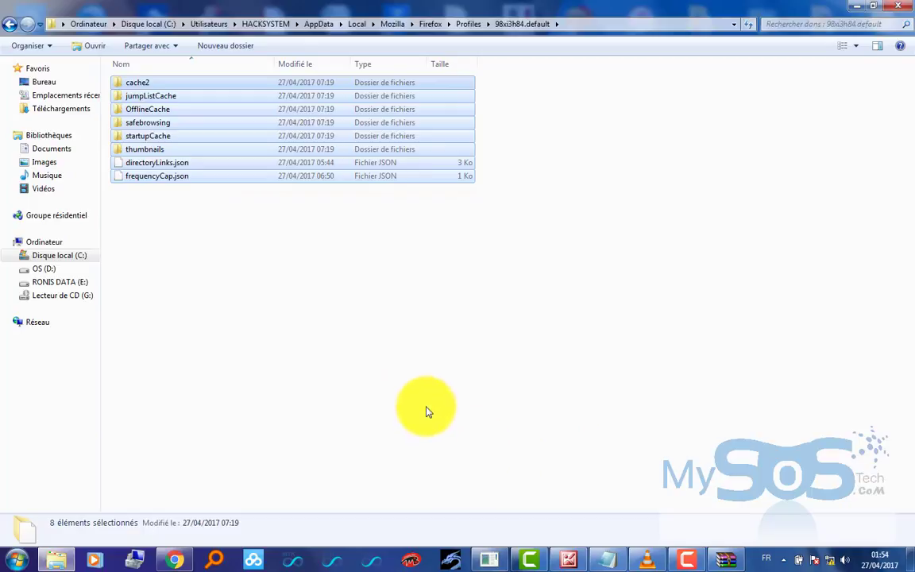
left_click(397, 370)
left_click(16, 558)
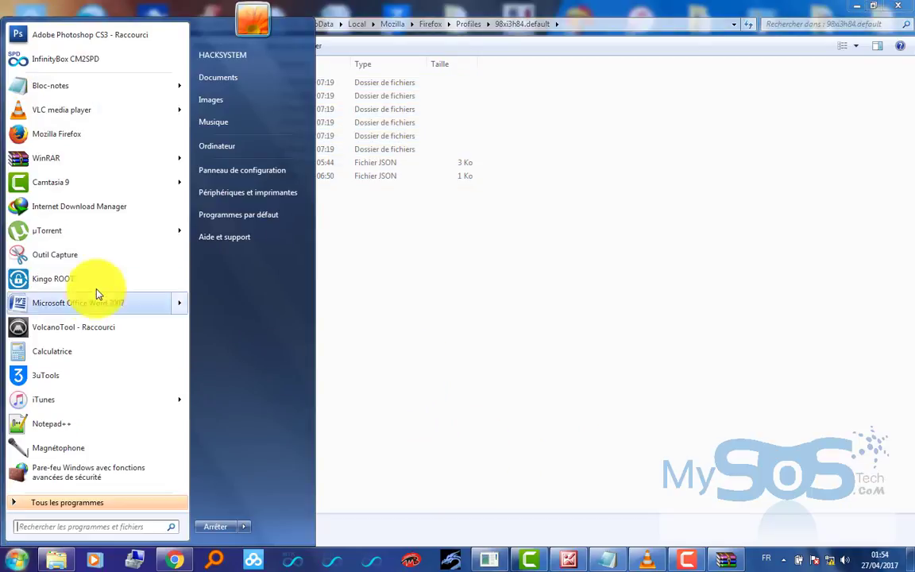
- Start Firefox on the replaced profile, check the Profiles folder, then return to Firefox
left_click(44, 140)
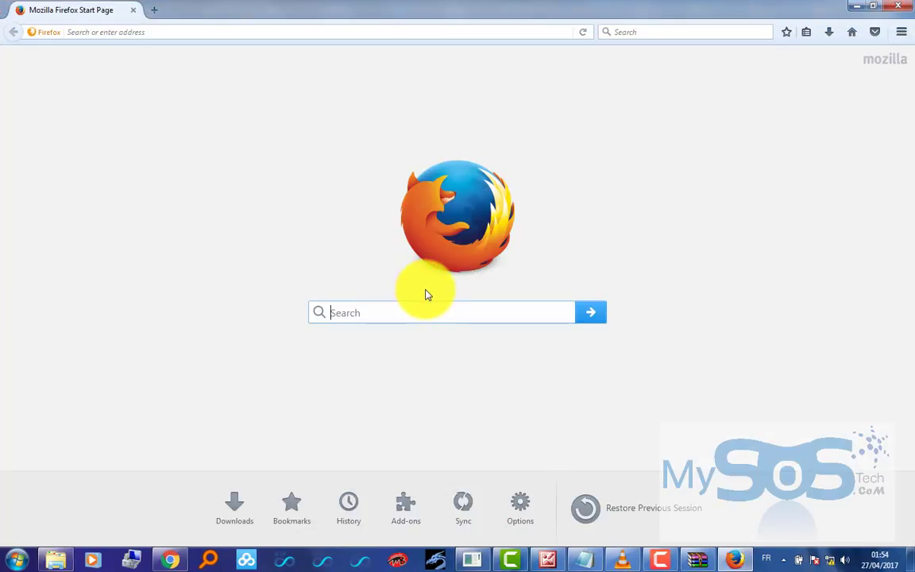
left_click(63, 556)
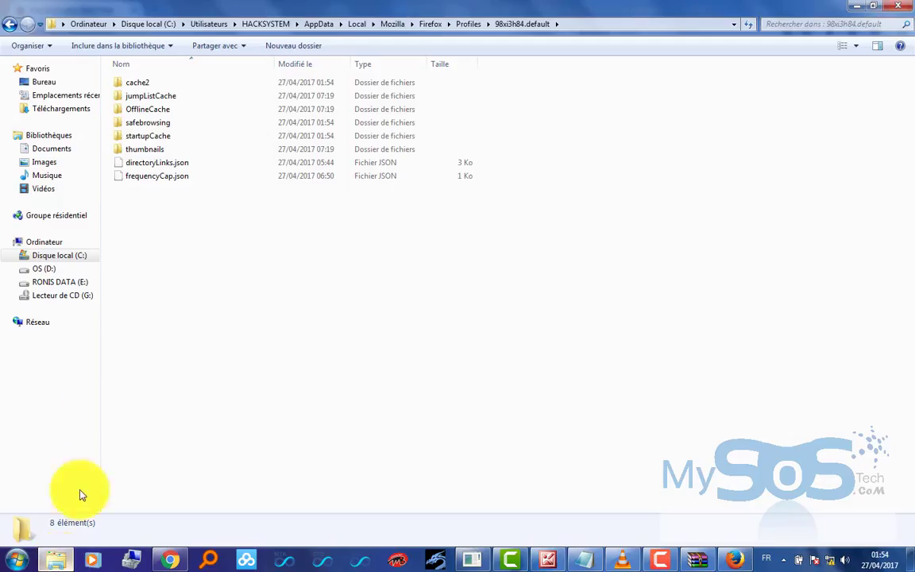
key("BackSpace")
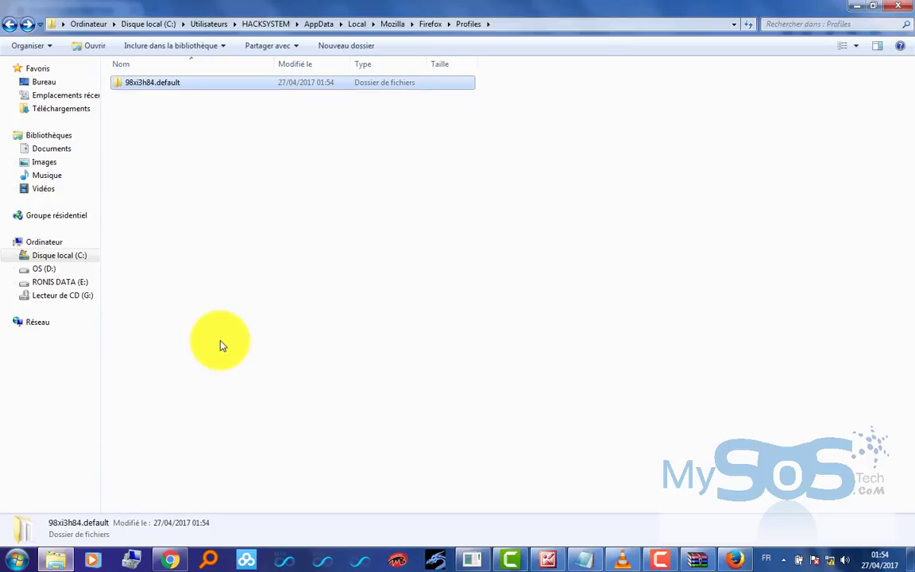
left_click(735, 560)
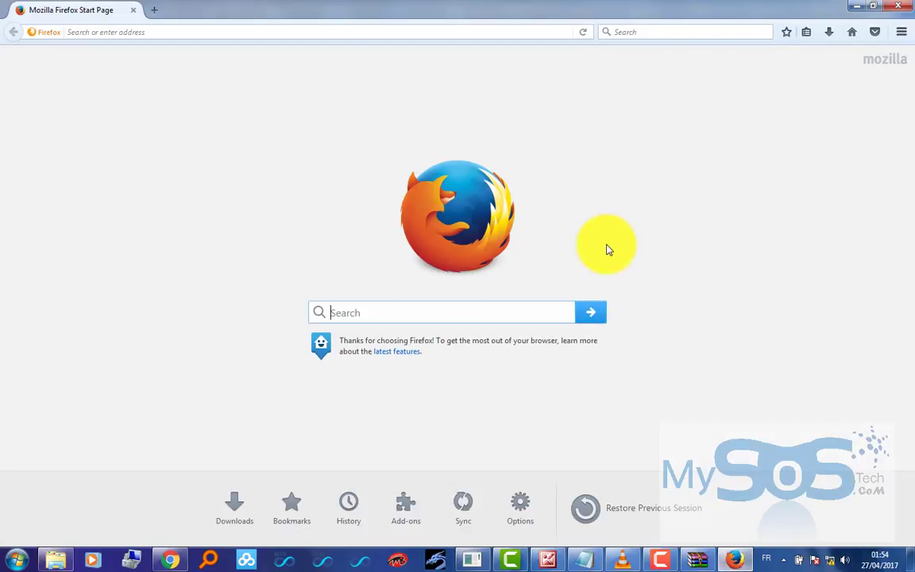
- Load 192.168.1.1 and sign in to the router admin page with the router's password
left_click(433, 32)
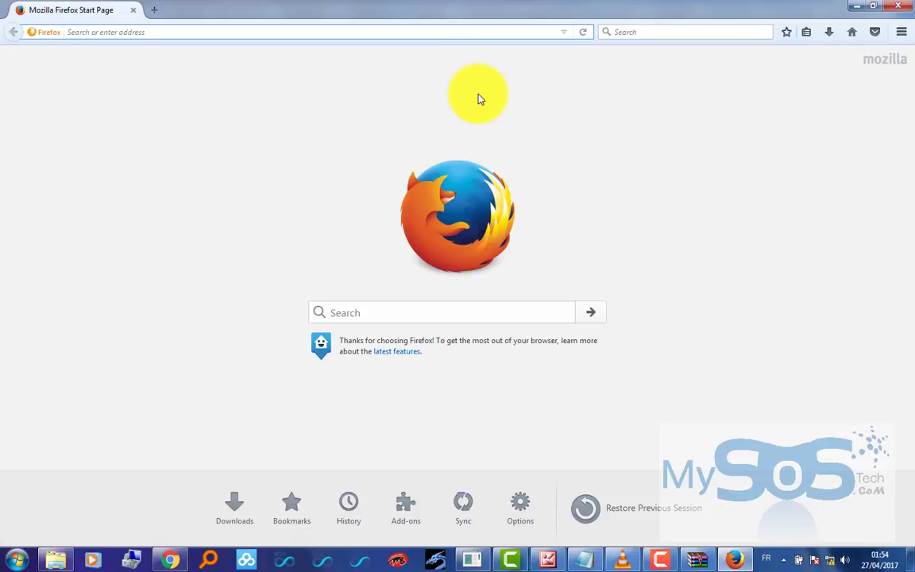
type("192.168.1.1/")
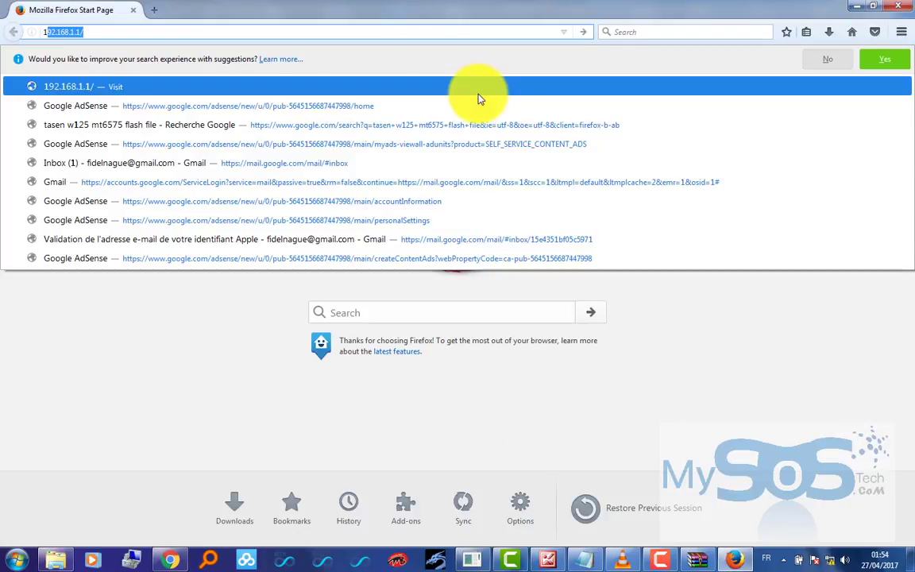
key("Right")
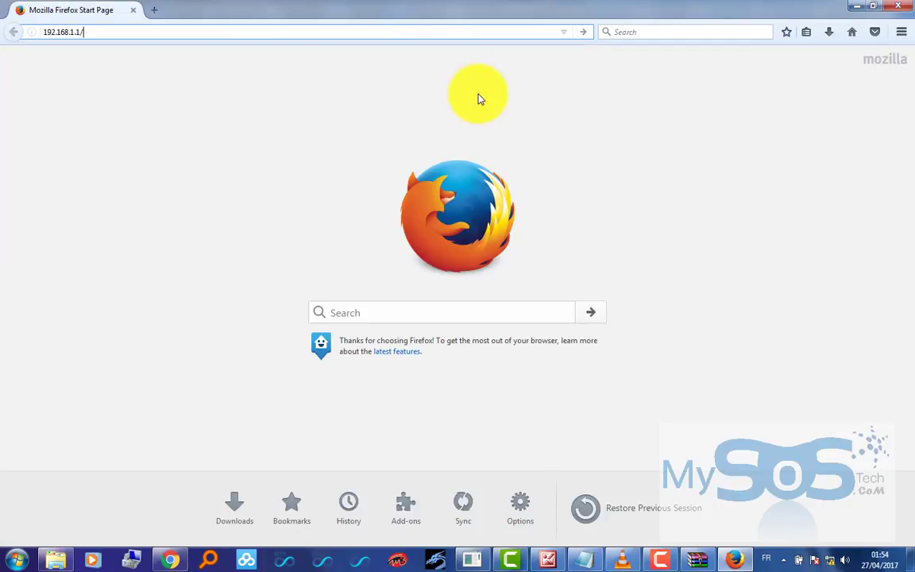
key("BackSpace")
key("Return")
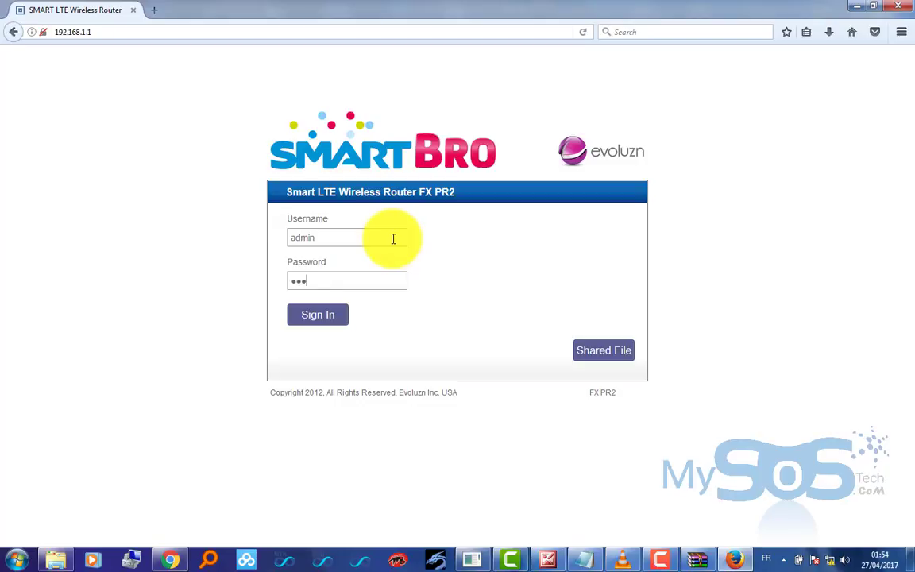
key("ctrl+a")
type("admin")
key("Return")
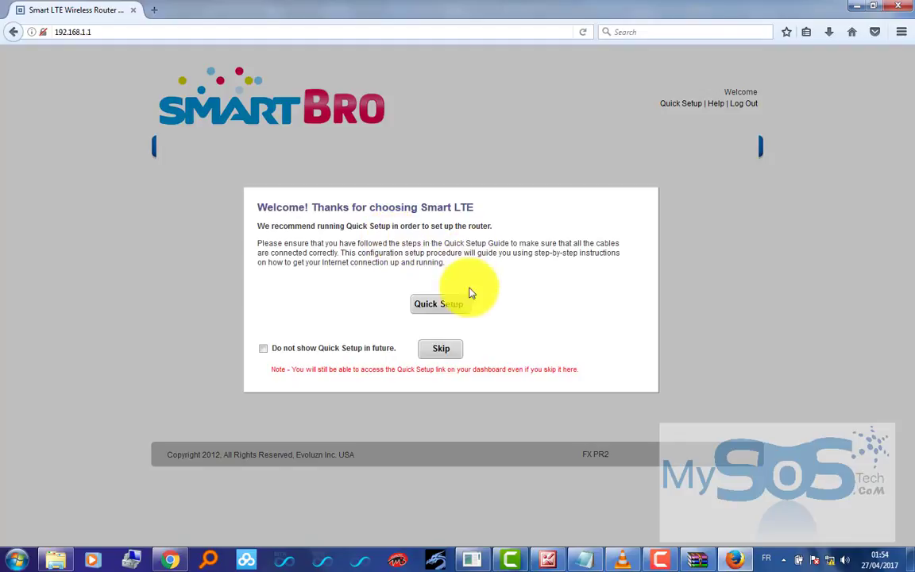
- Skip Quick Setup and scroll through the Dashboard showing PNPIN required
left_click(442, 344)
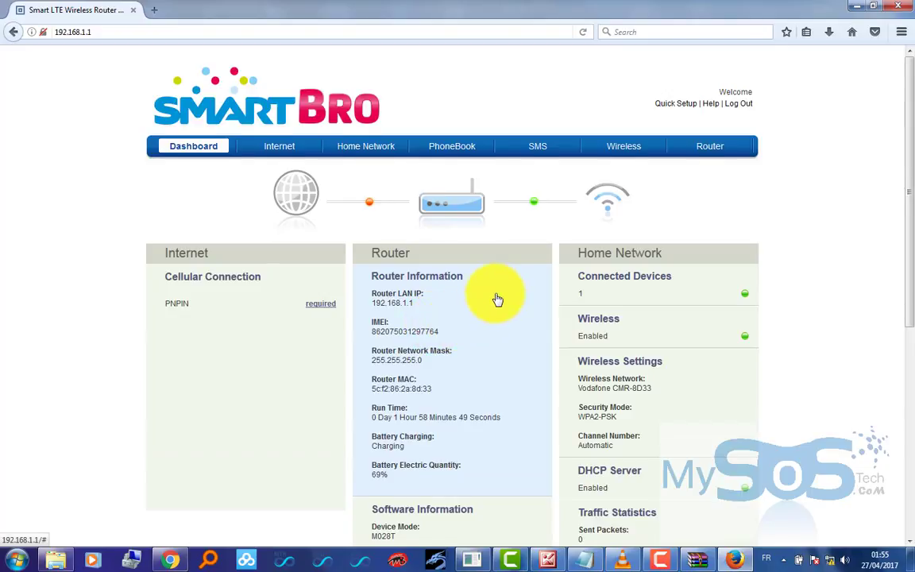
scroll(497, 300, "down", 2)
scroll(497, 300, "down", 5)
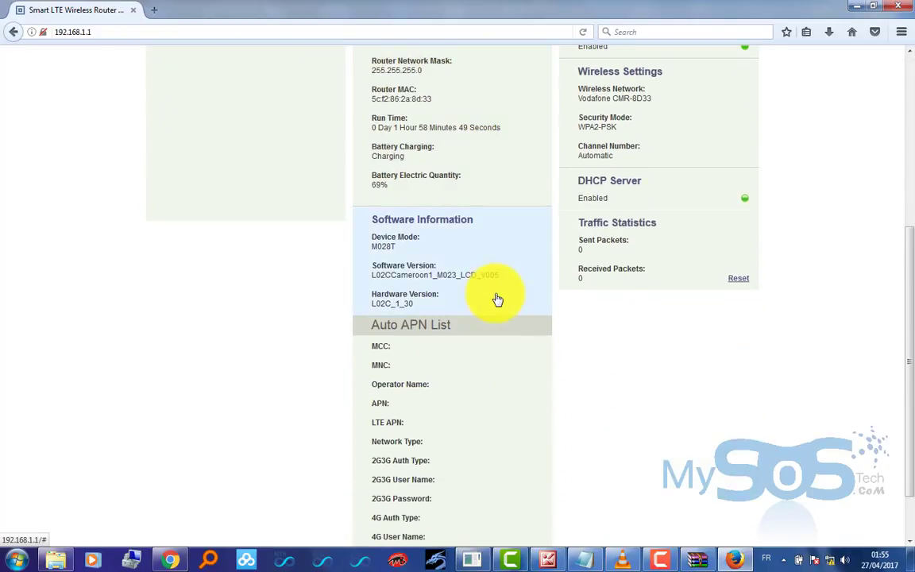
scroll(498, 299, "down", 2)
scroll(497, 300, "up", 8)
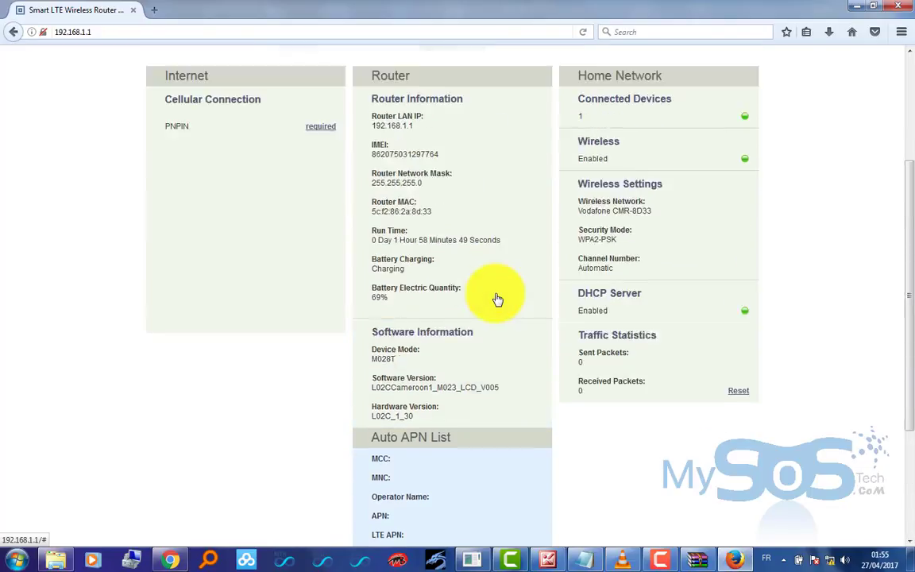
scroll(497, 300, "up", 1)
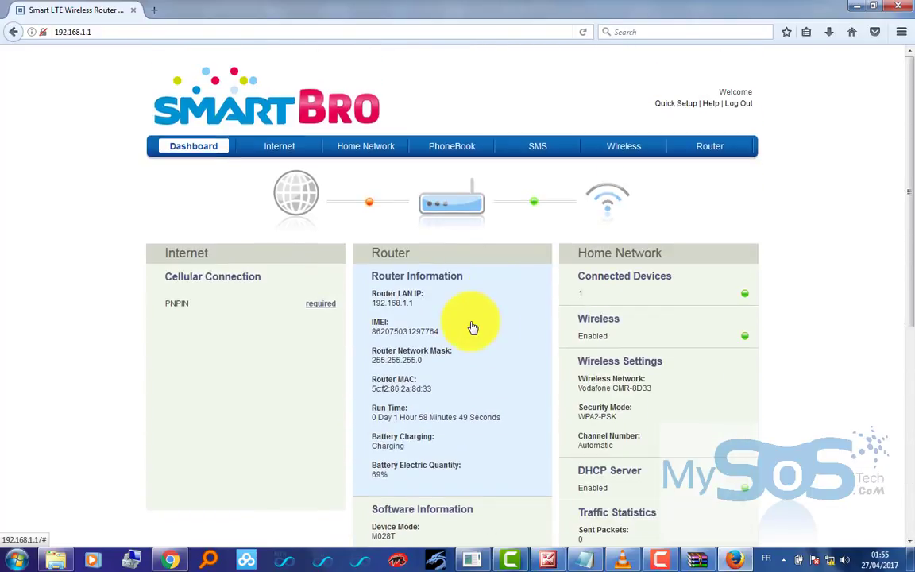
- From the PNPIN 'required' link, enter the PN unlock password and confirm Unlock PN
left_click(322, 309)
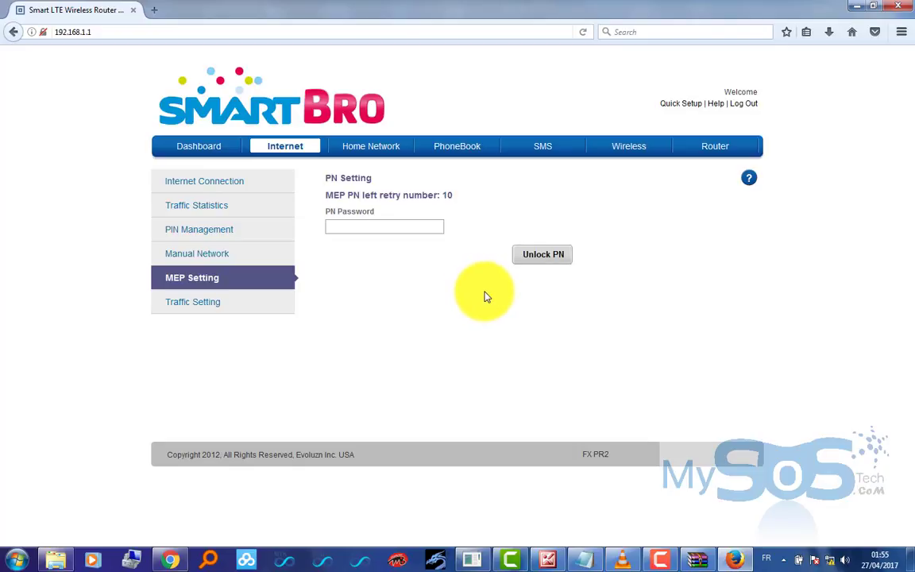
left_click(412, 226)
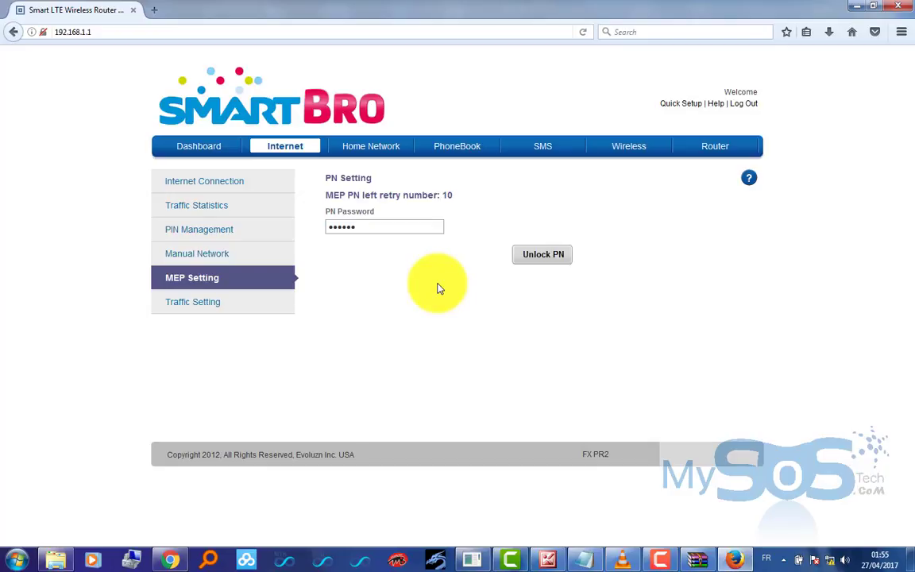
left_click(545, 256)
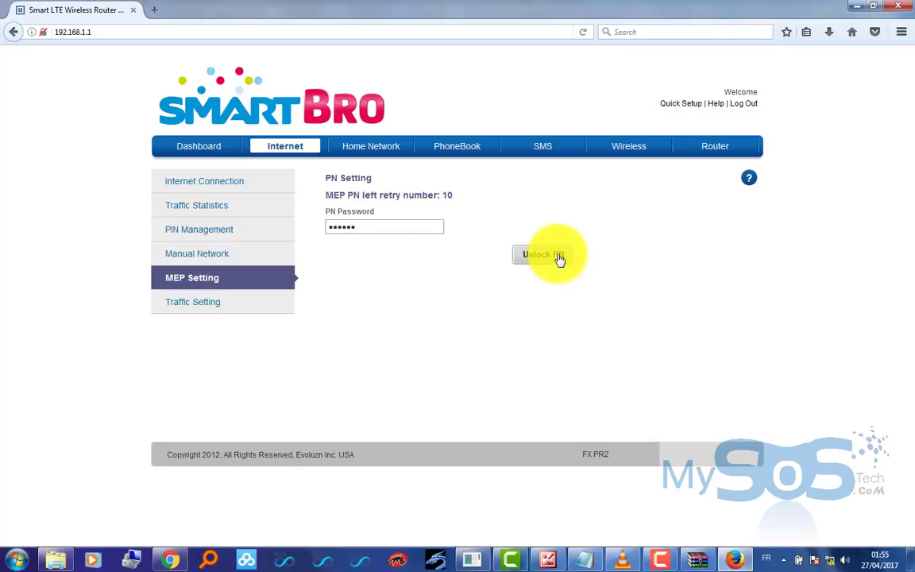
left_click(559, 259)
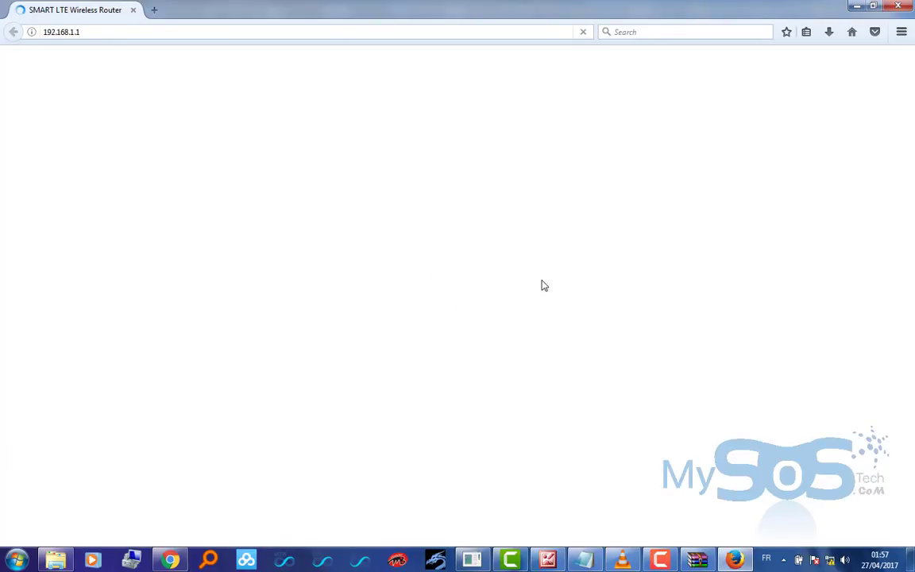
- Log in to the SmartBro router admin page with the admin username and password
left_click(374, 235)
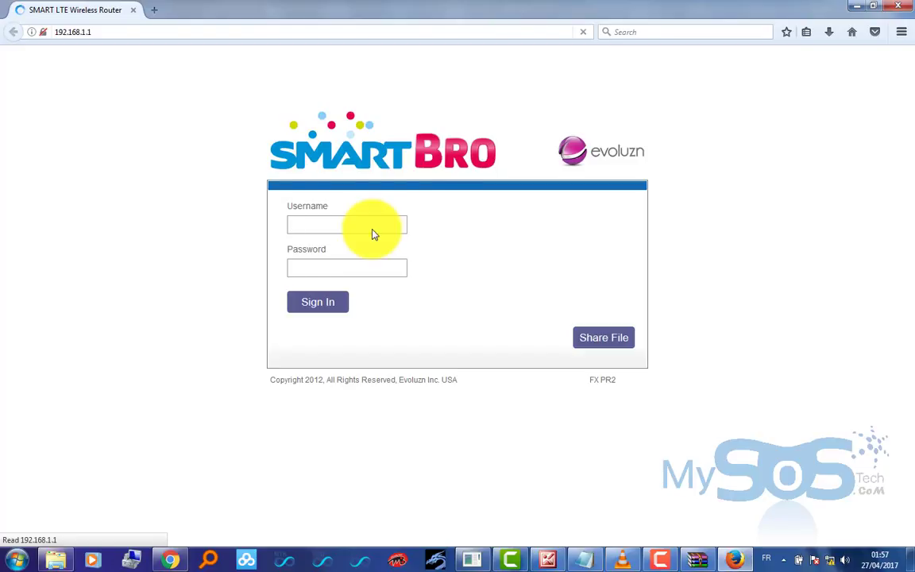
type("admin")
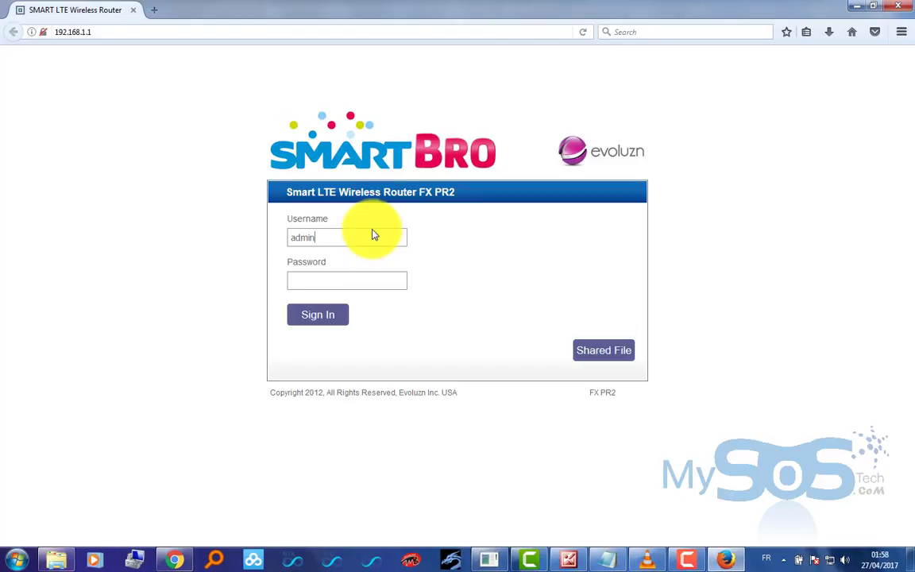
key("Tab")
type("admin")
key("Return")
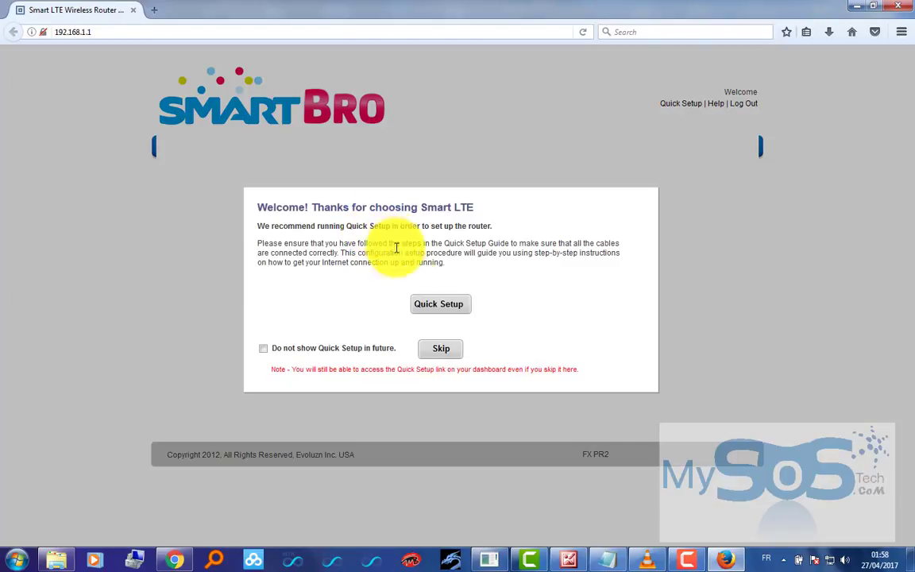
- Skip Quick Setup, confirm the Dashboard shows NEXTTEL connected, then switch to Chrome
left_click(440, 350)
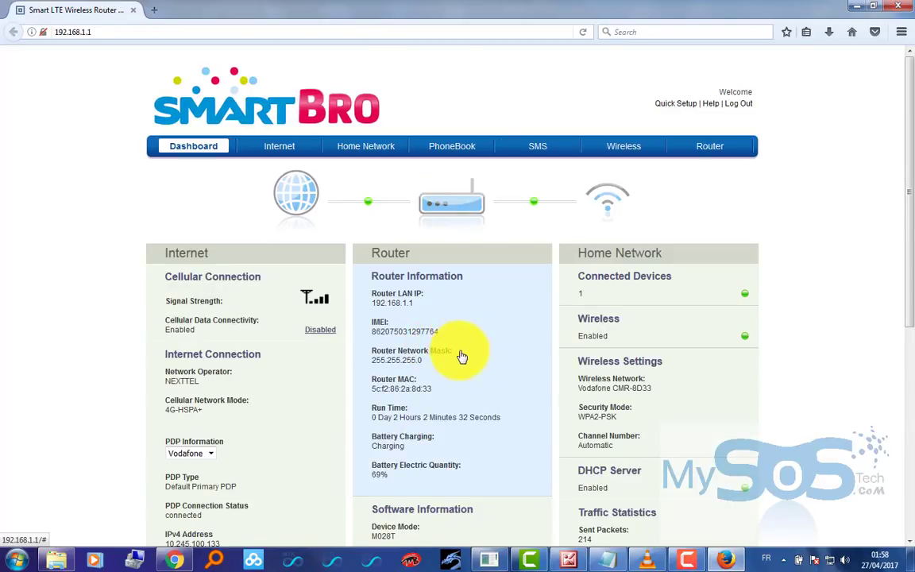
scroll(459, 356, "down", 3)
scroll(460, 356, "up", 2)
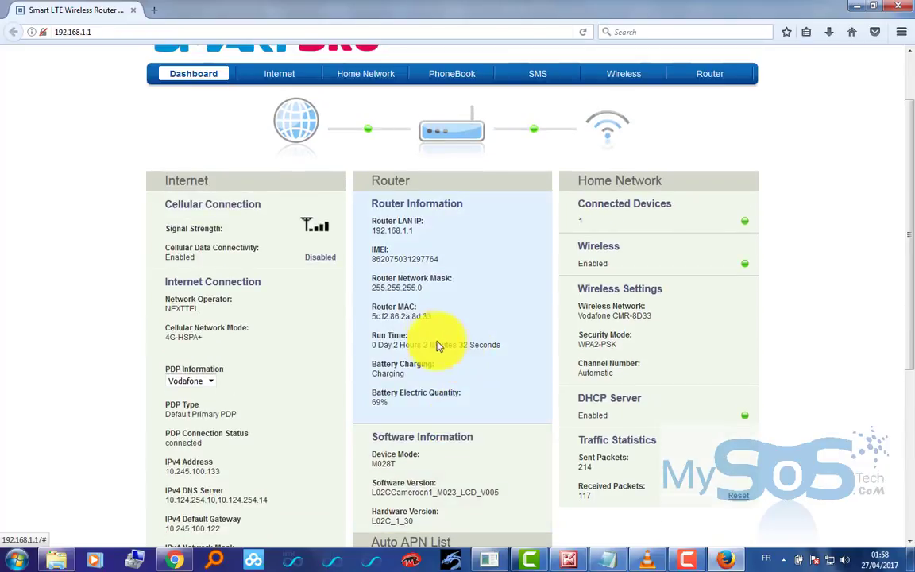
scroll(424, 342, "down", 1)
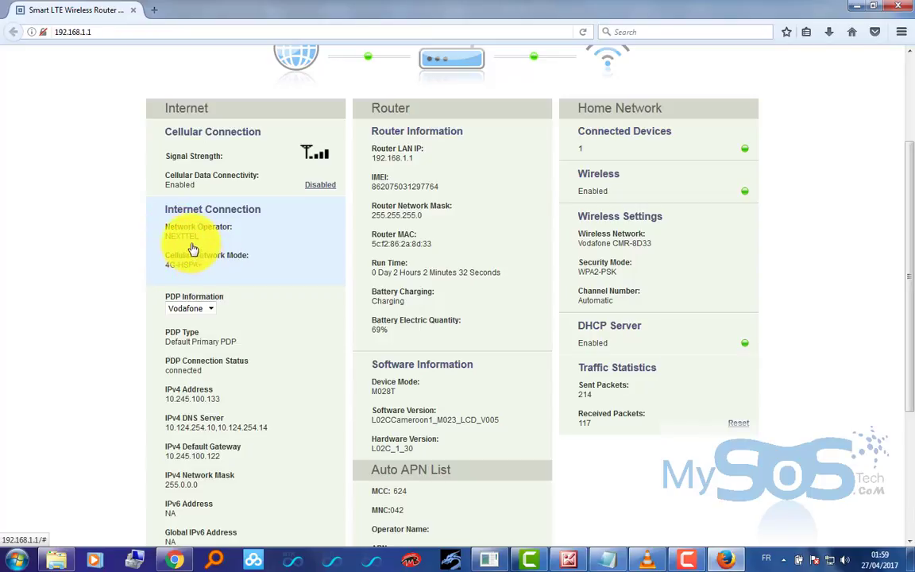
scroll(203, 253, "up", 1)
scroll(205, 251, "down", 1)
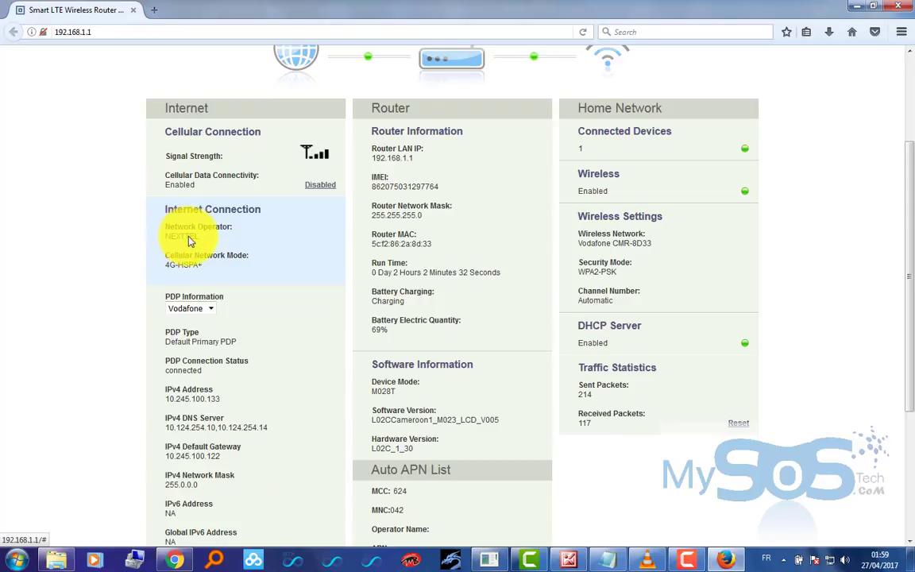
scroll(191, 241, "up", 3)
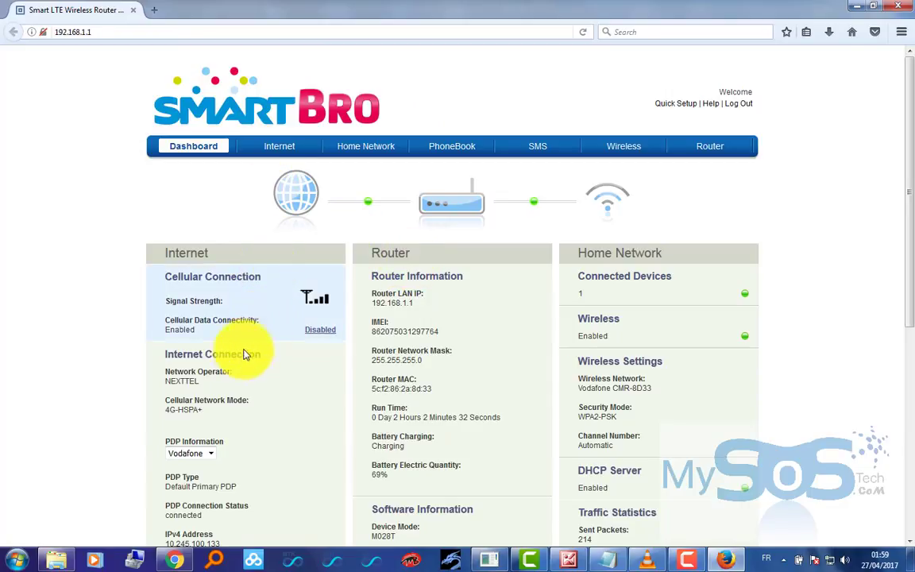
scroll(244, 361, "down", 5)
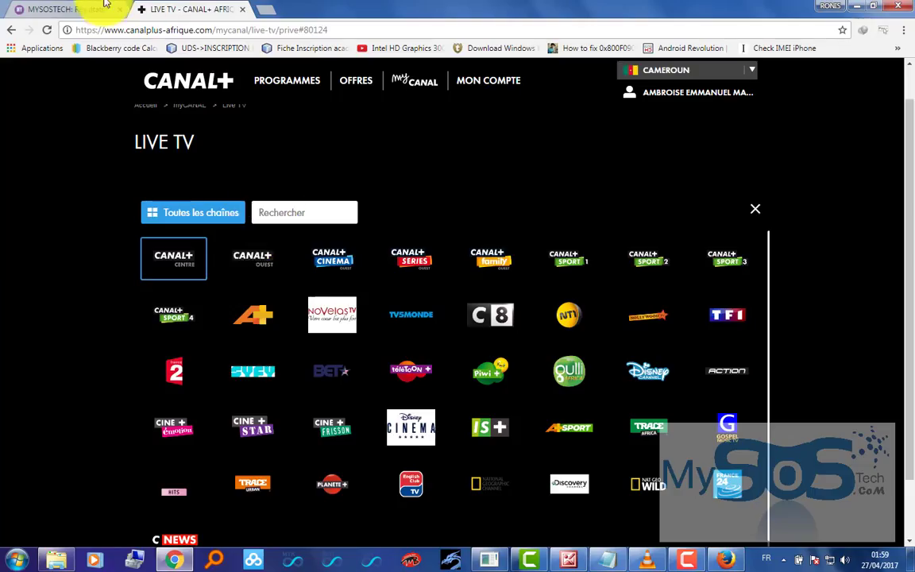
left_click(82, 11)
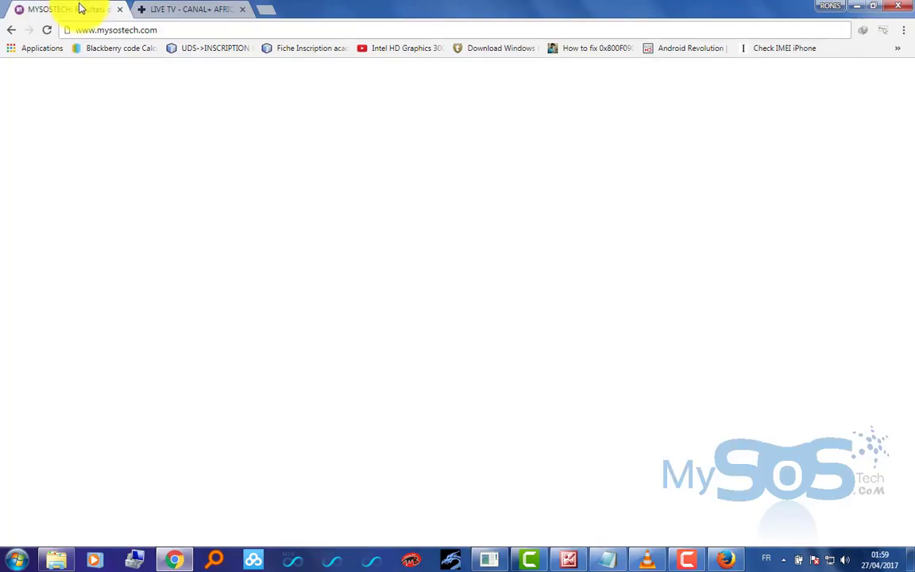
- Load 192.168.1.1 in a new Chrome tab and close the Firefox router window
scroll(387, 163, "up", 2)
left_click(271, 9)
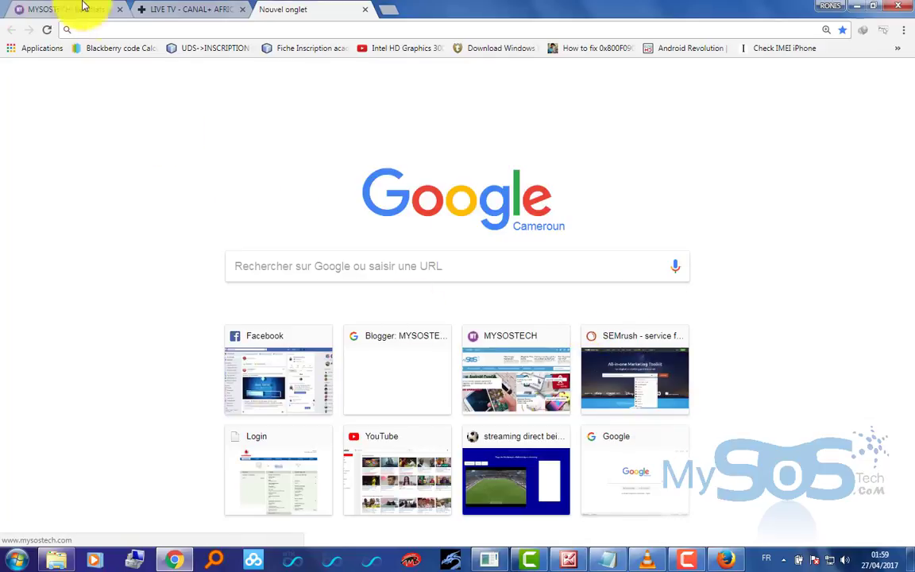
type("&")
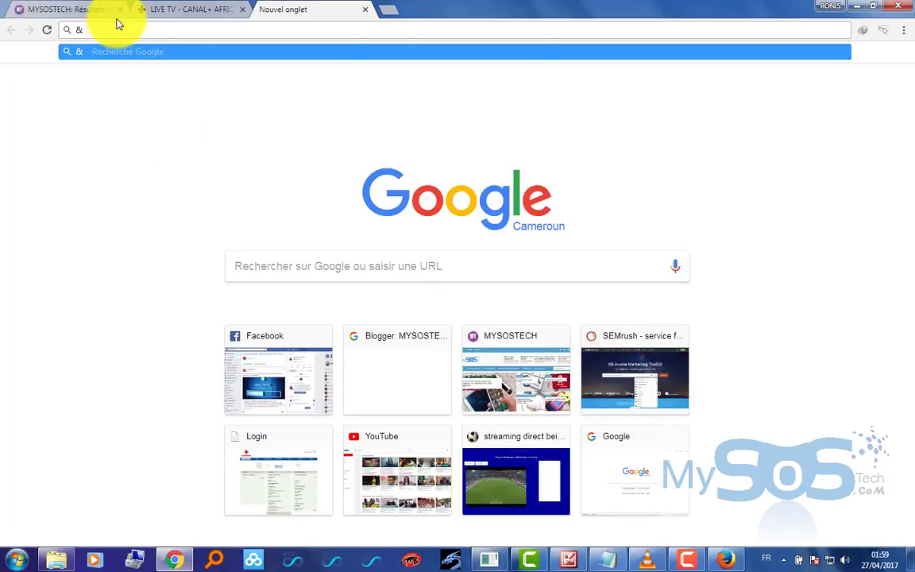
key("BackSpace")
type("1")
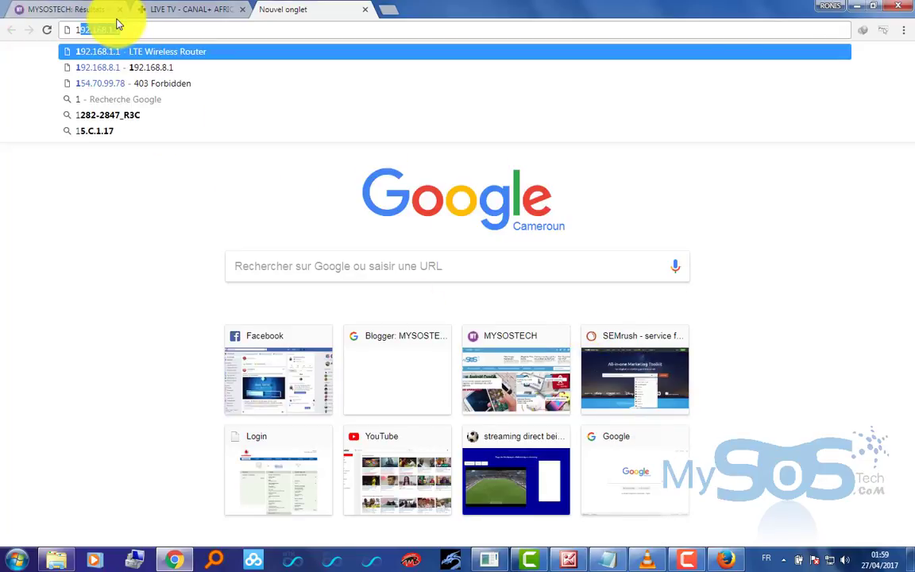
key("Return")
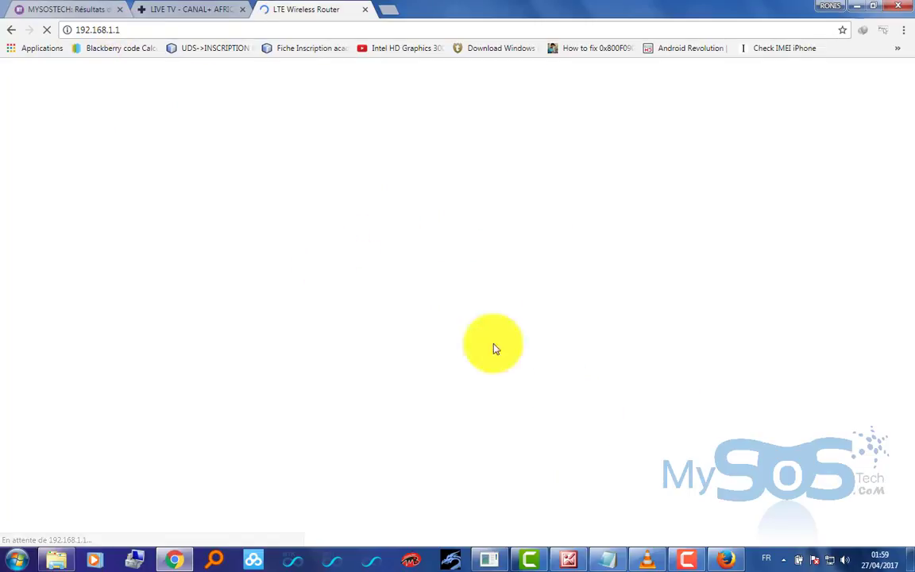
left_click(719, 561)
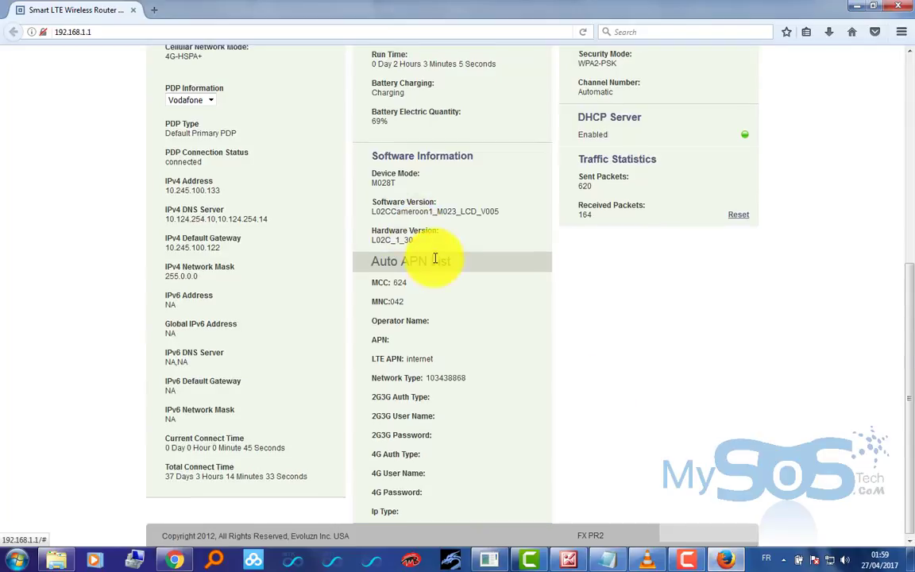
scroll(436, 262, "up", 5)
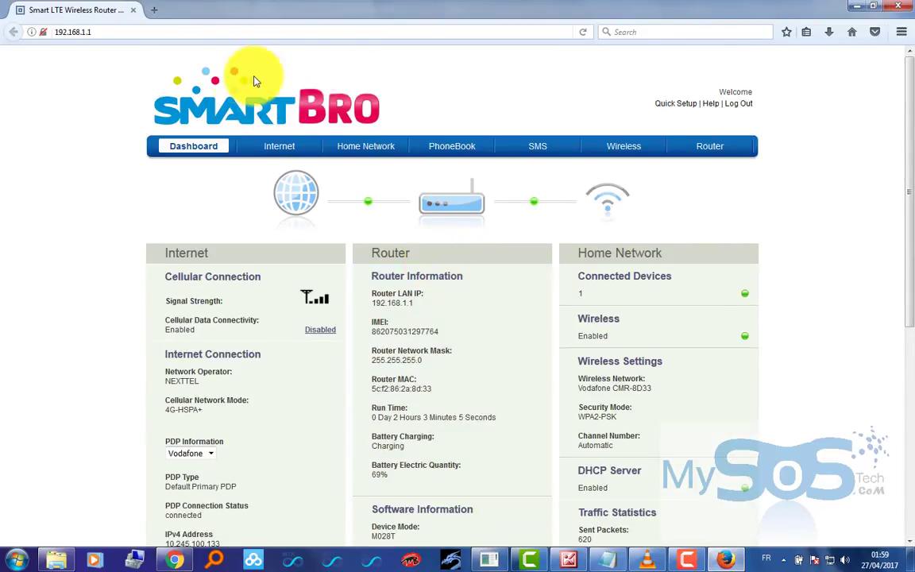
left_click(129, 10)
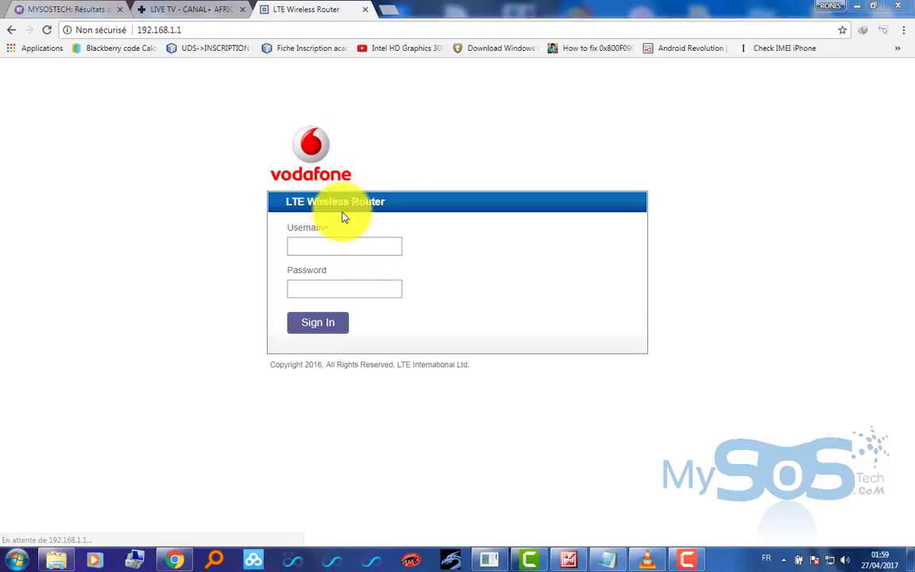
- Sign in to the Vodafone LTE router and skip Quick Setup to reach the NEXTTEL dashboard
left_click(368, 247)
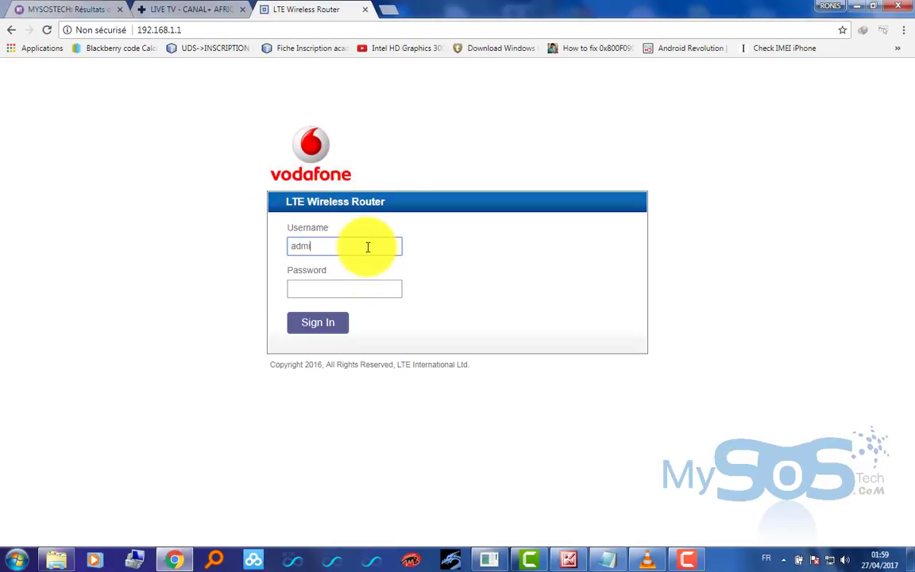
key("Tab")
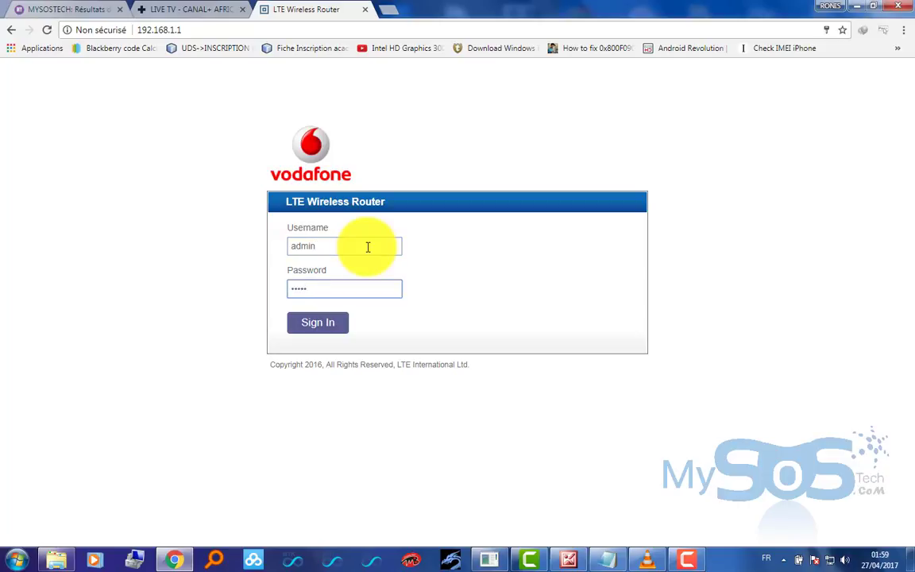
key("Return")
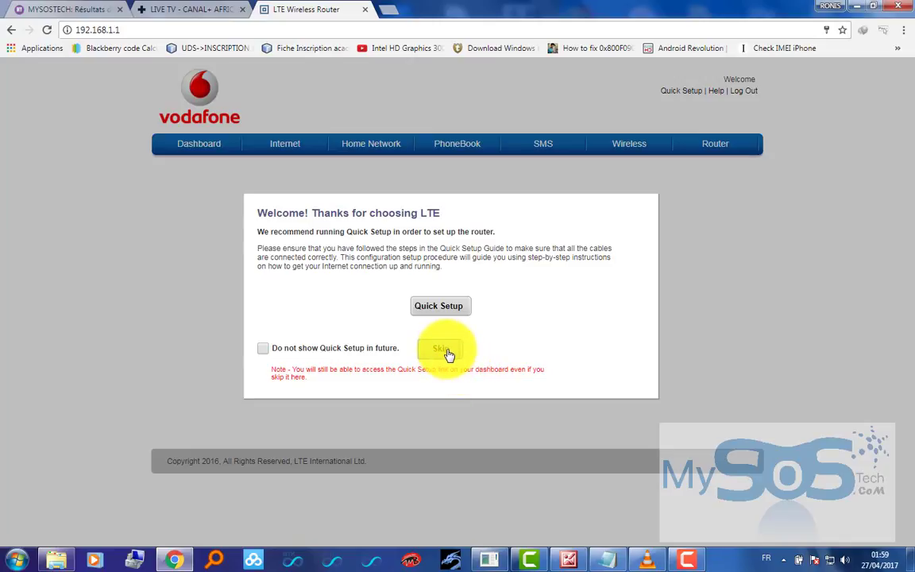
left_click(446, 351)
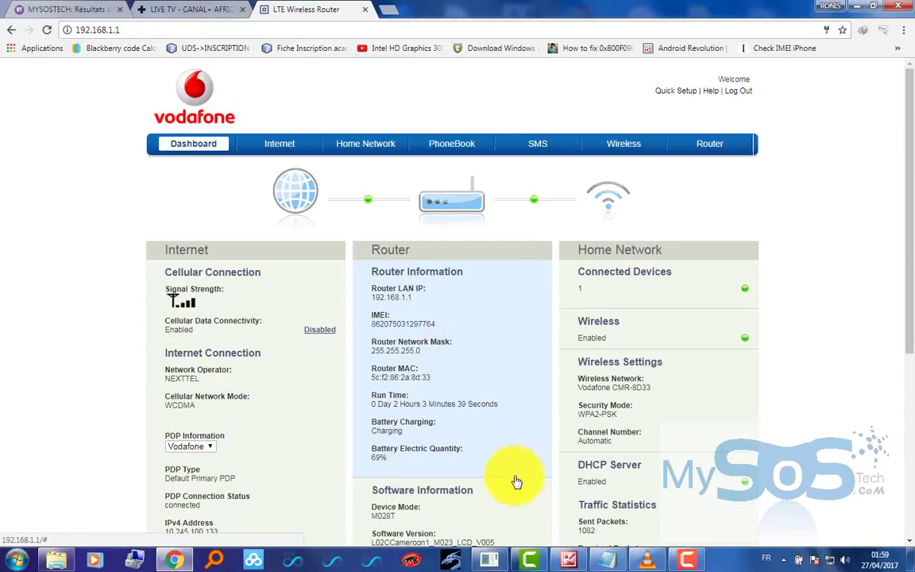
left_click(528, 561)
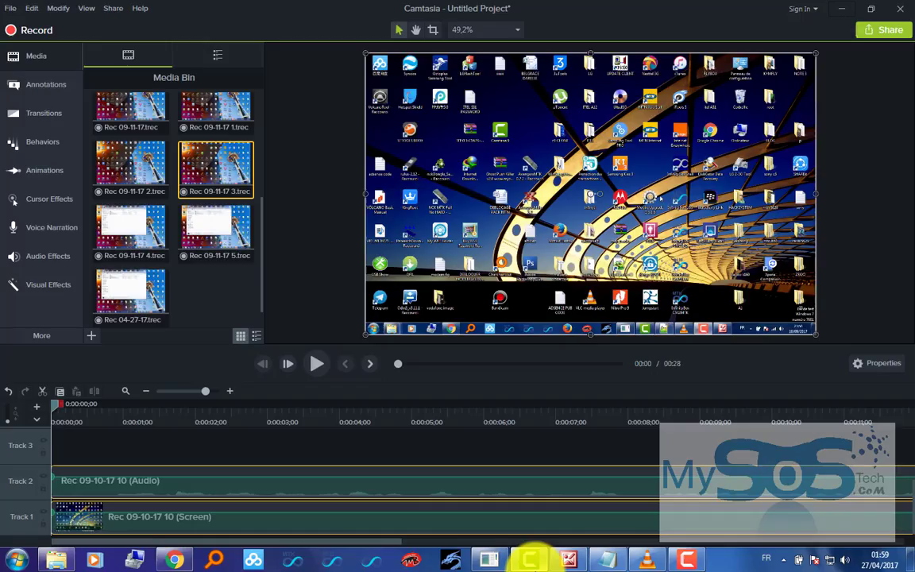
left_click(528, 560)
scroll(476, 358, "down", 2)
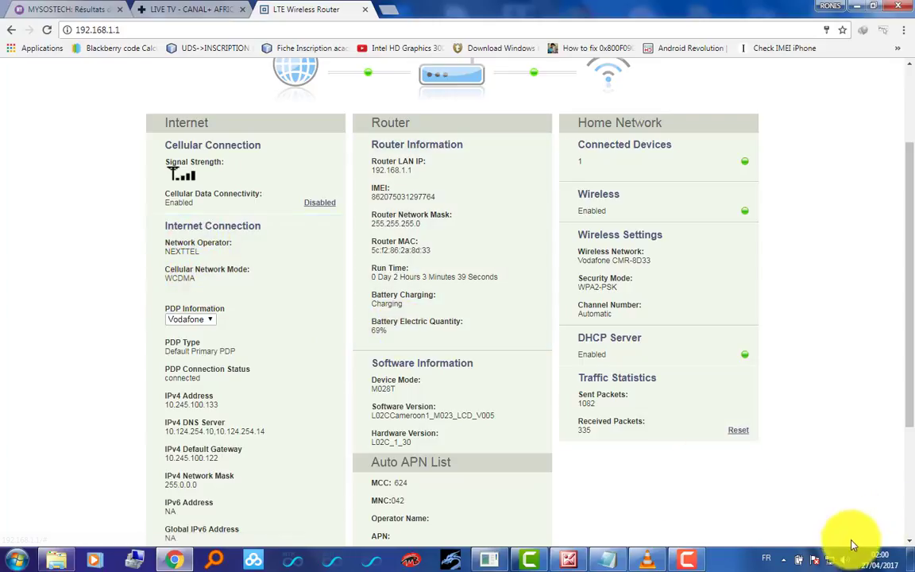
mouse_move(830, 565)
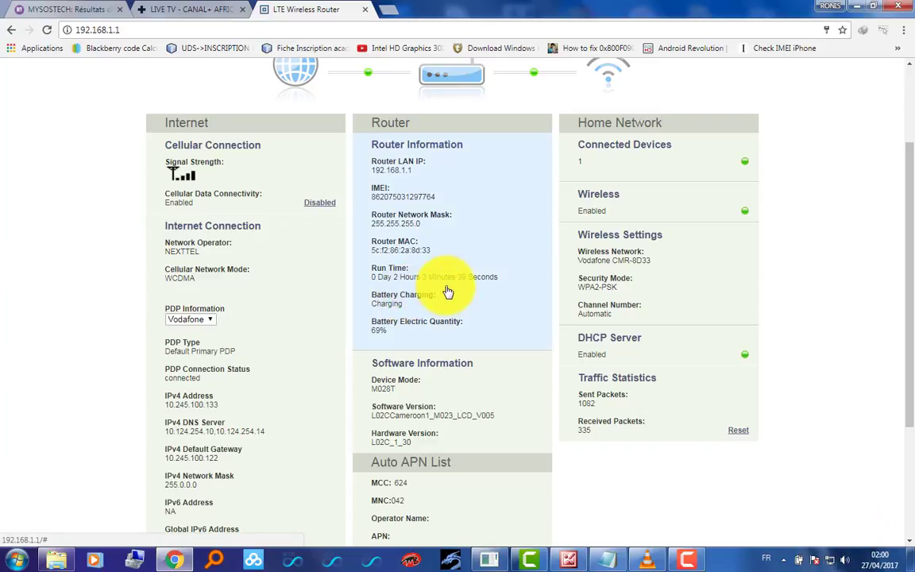
scroll(447, 292, "down", 3)
scroll(445, 290, "up", 4)
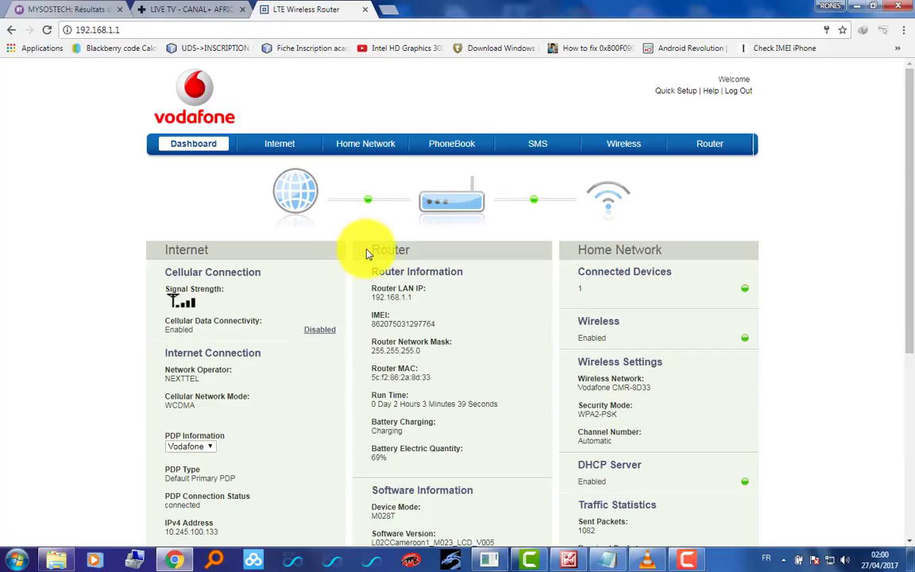
- Return to the MYSOSTECH 'modem' search results and scroll down to the Flybox 4G Huawei B310 article
left_click(67, 10)
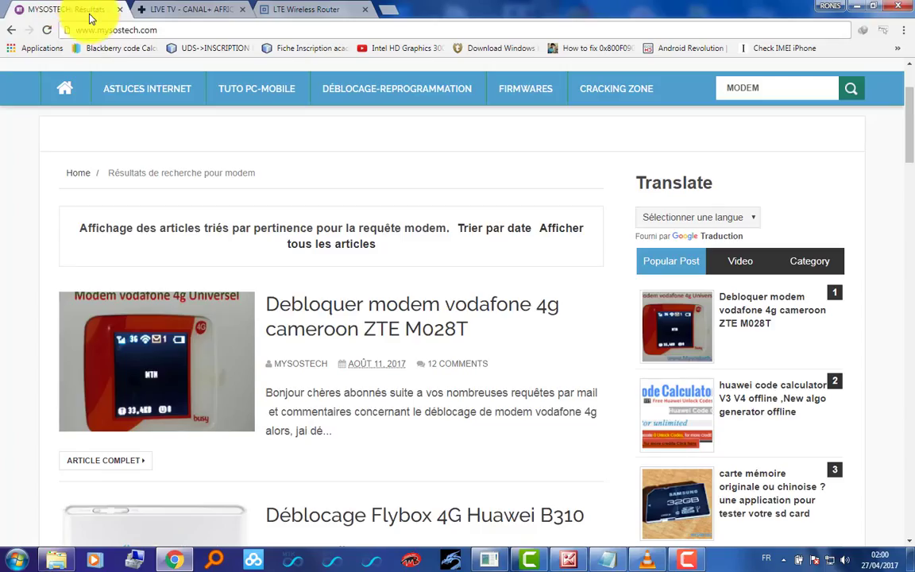
left_click(119, 30)
type("www.mysostech.com")
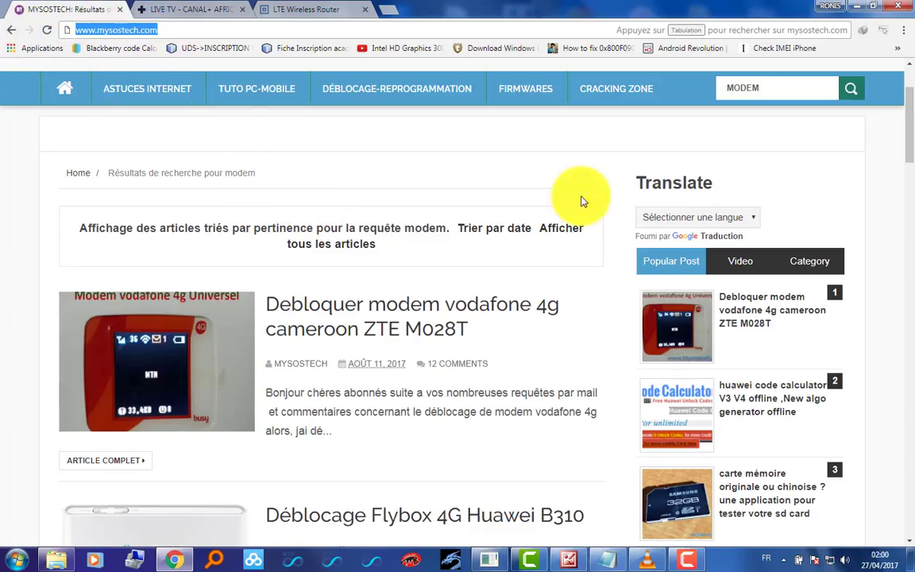
left_click(785, 85)
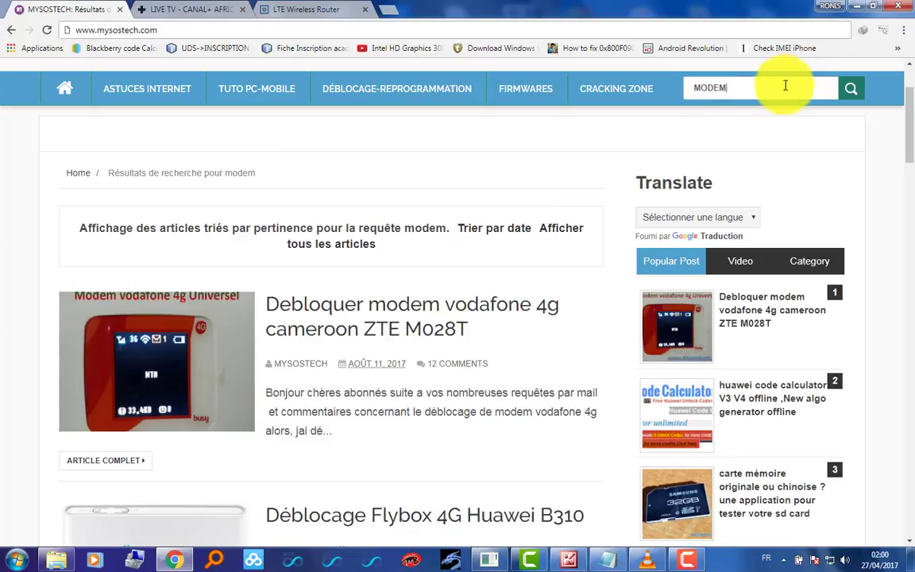
left_click(601, 316)
scroll(567, 371, "down", 1)
scroll(566, 371, "down", 3)
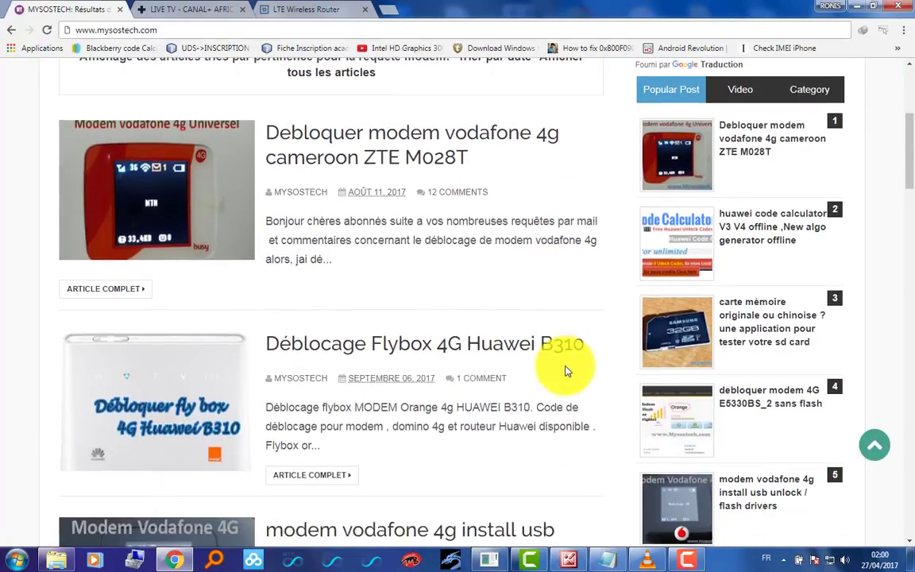
scroll(566, 370, "down", 1)
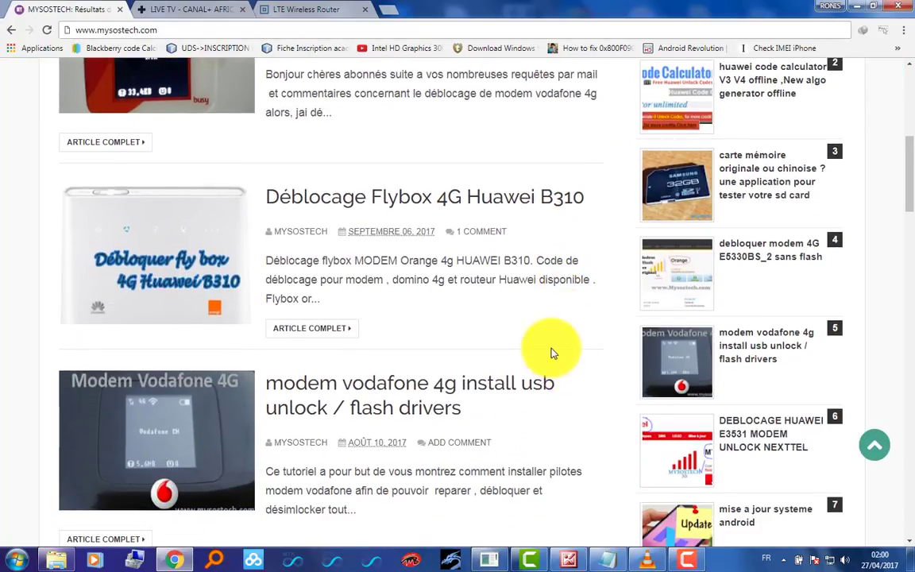